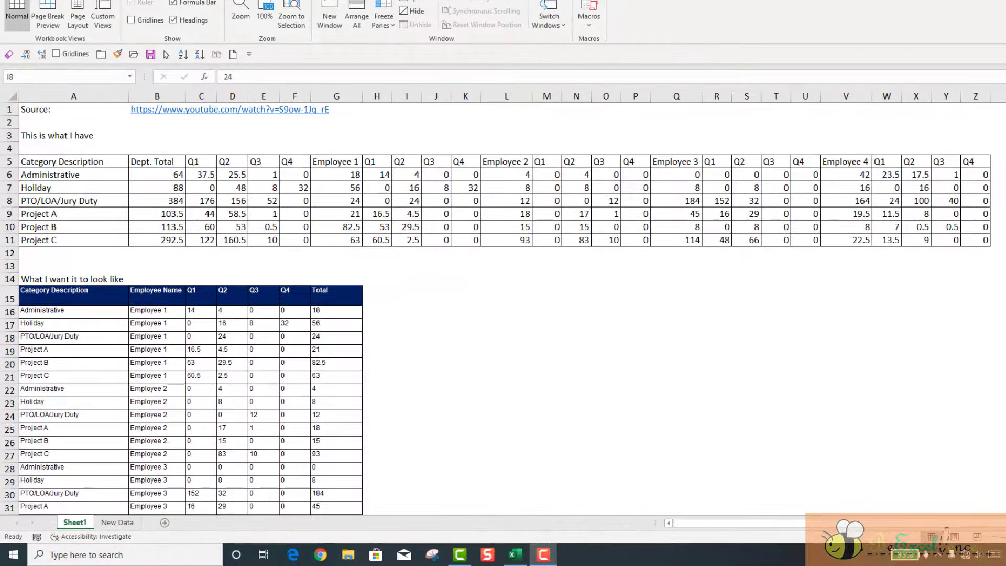
# Examine the source data block, its category rows, the department totals and each employee's quarterly columns.
pyautogui.moveTo(93, 158); pyautogui.dragTo(970, 241)
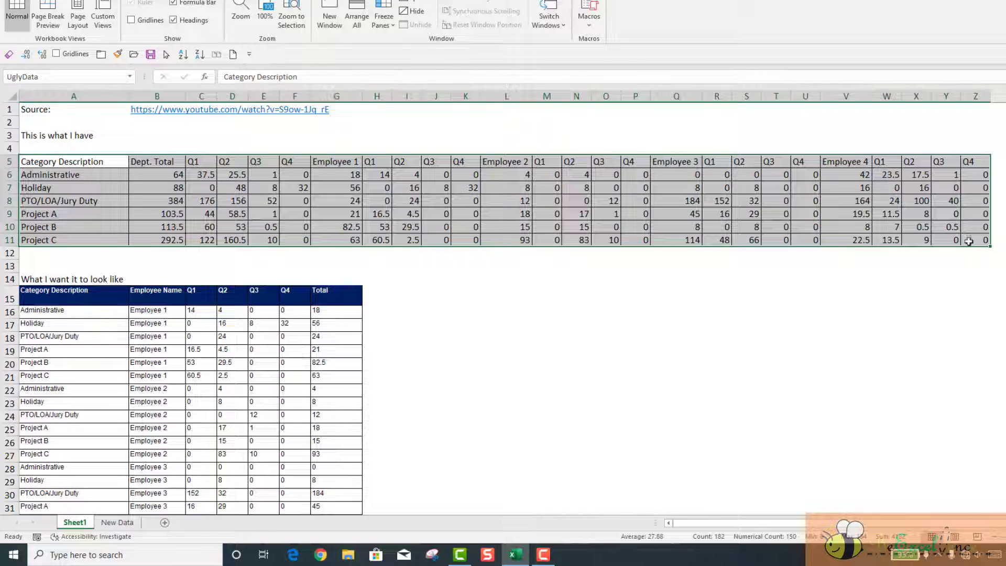
pyautogui.click(74, 162)
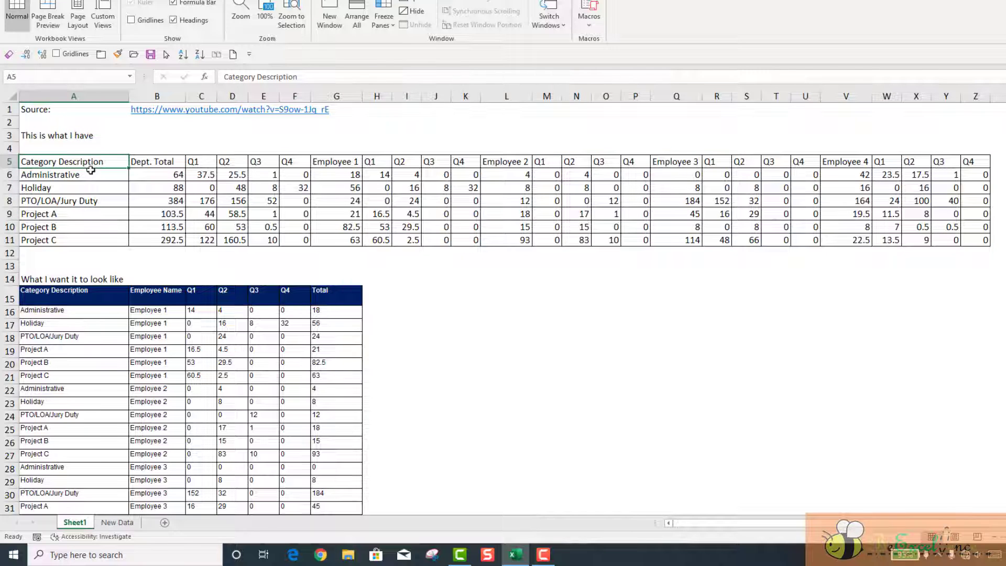
pyautogui.moveTo(91, 174); pyautogui.dragTo(93, 240)
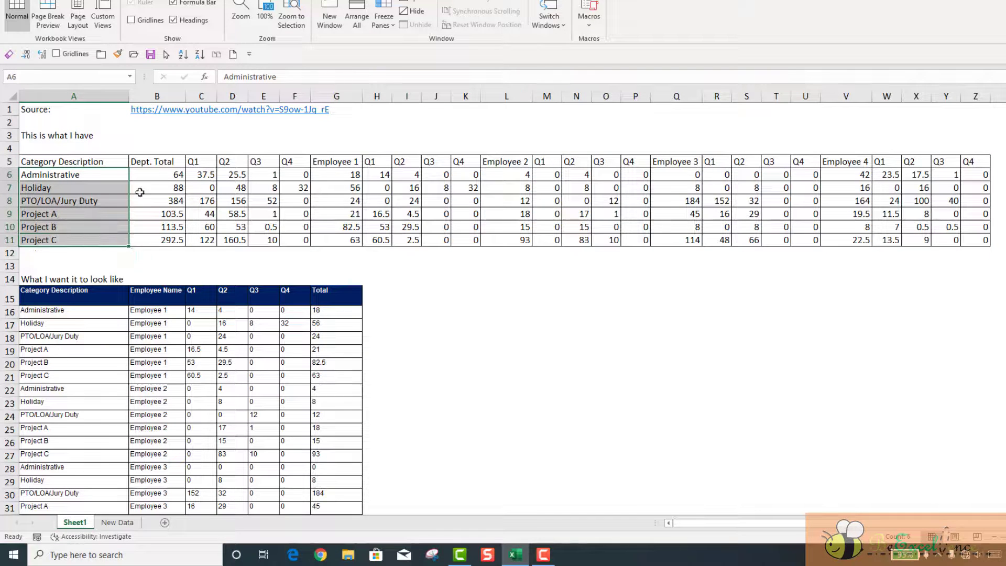
pyautogui.moveTo(176, 161); pyautogui.dragTo(289, 236)
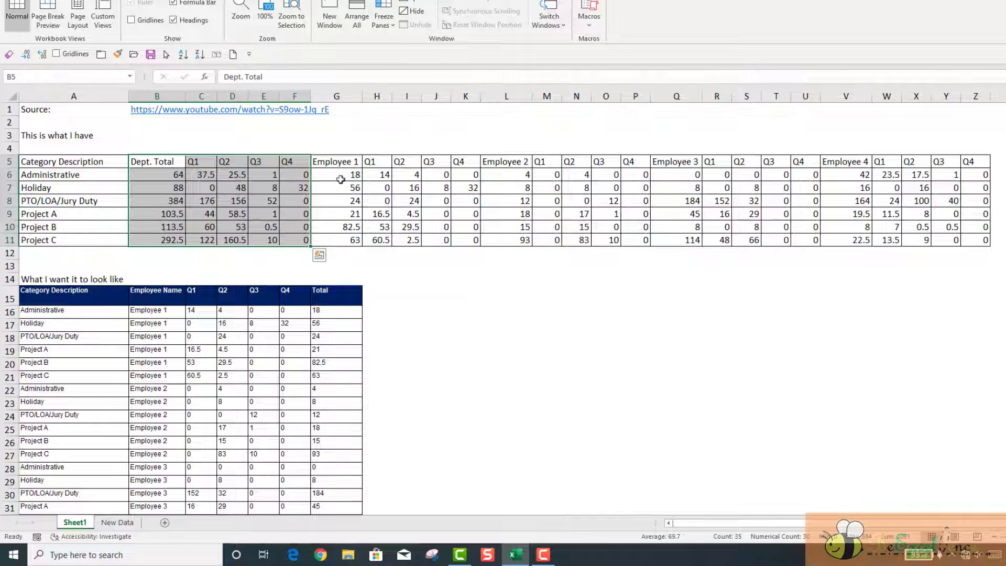
pyautogui.moveTo(351, 167); pyautogui.dragTo(467, 231)
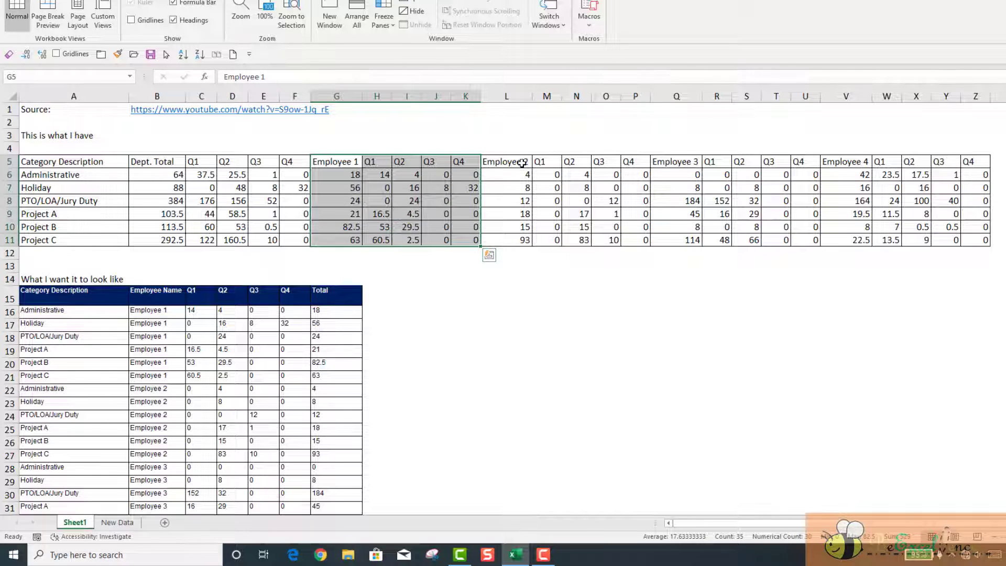
pyautogui.moveTo(521, 163); pyautogui.dragTo(639, 240)
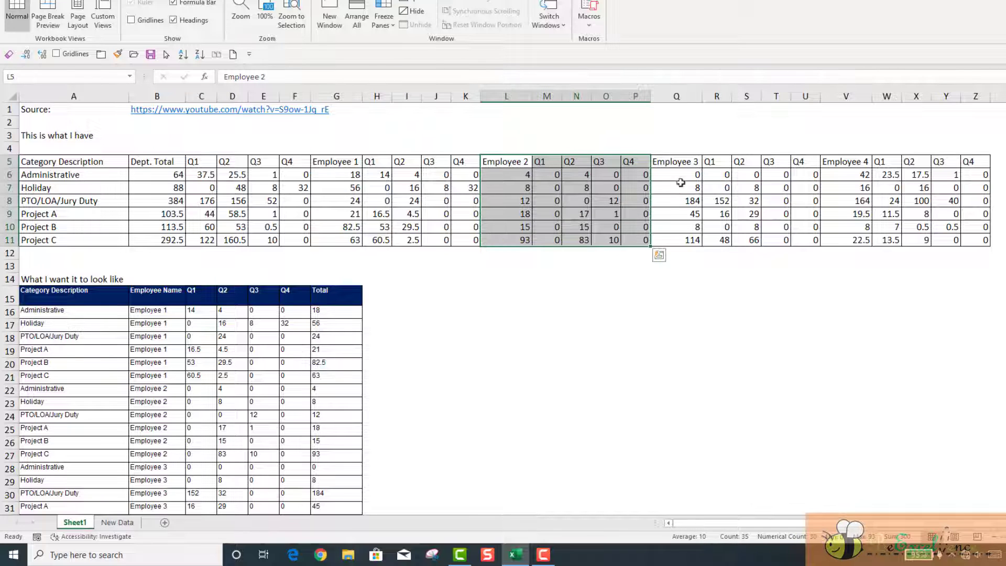
pyautogui.moveTo(696, 162); pyautogui.dragTo(802, 241)
pyautogui.moveTo(860, 163); pyautogui.dragTo(983, 240)
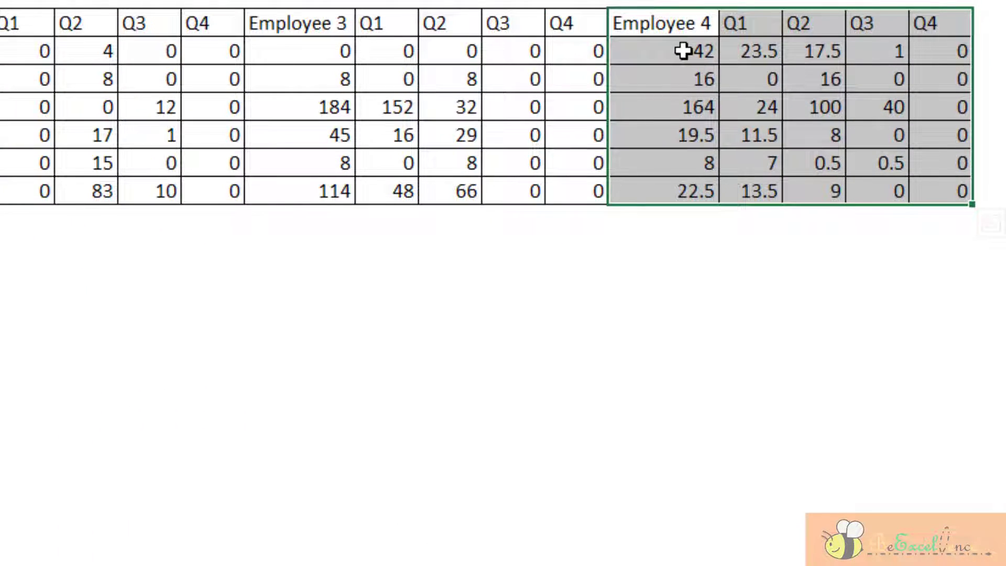
# Compare the Employee 4 totals column with that employee's Q1 to Q4 values.
pyautogui.moveTo(682, 51); pyautogui.dragTo(687, 186)
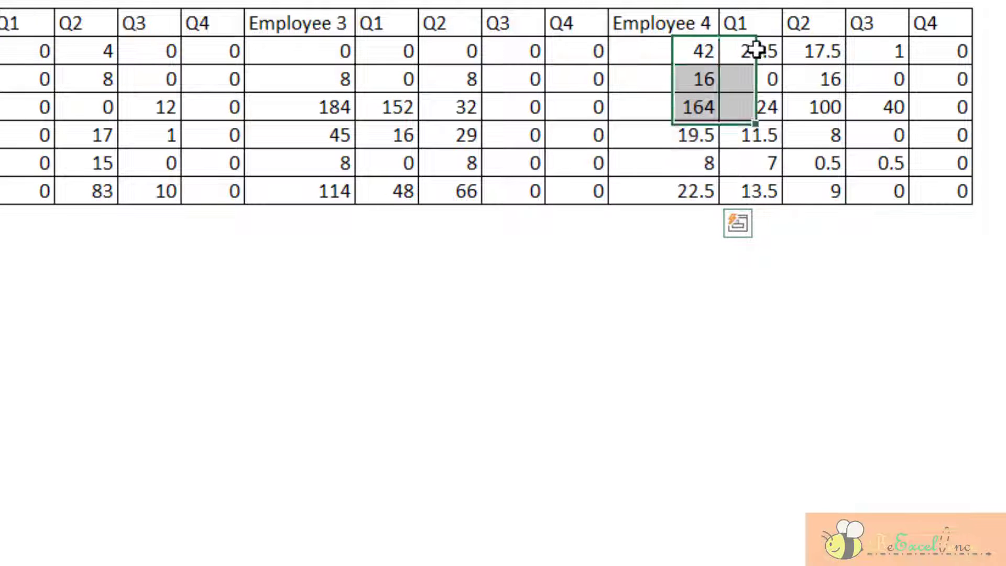
pyautogui.moveTo(752, 47); pyautogui.dragTo(953, 55)
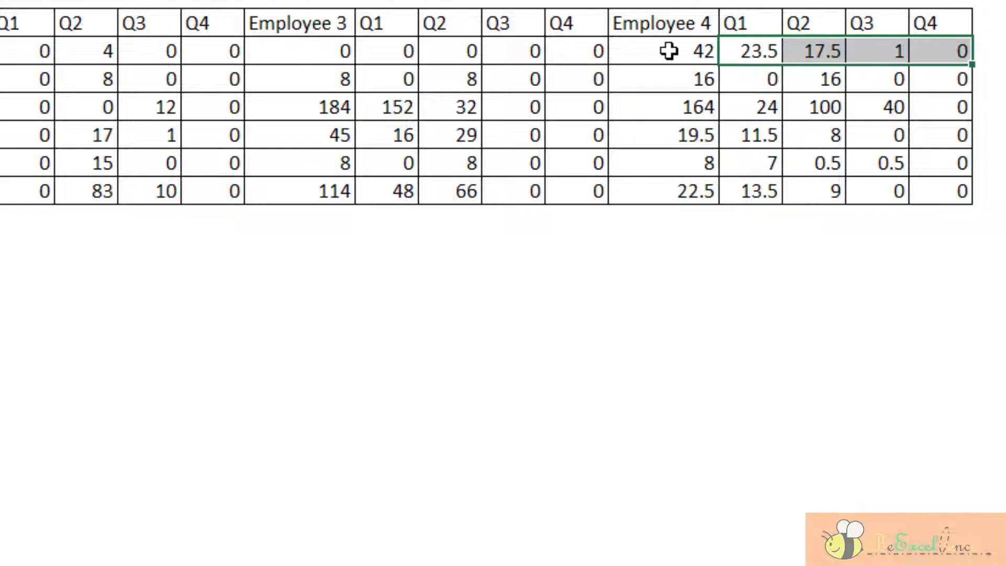
pyautogui.moveTo(667, 50); pyautogui.dragTo(687, 189)
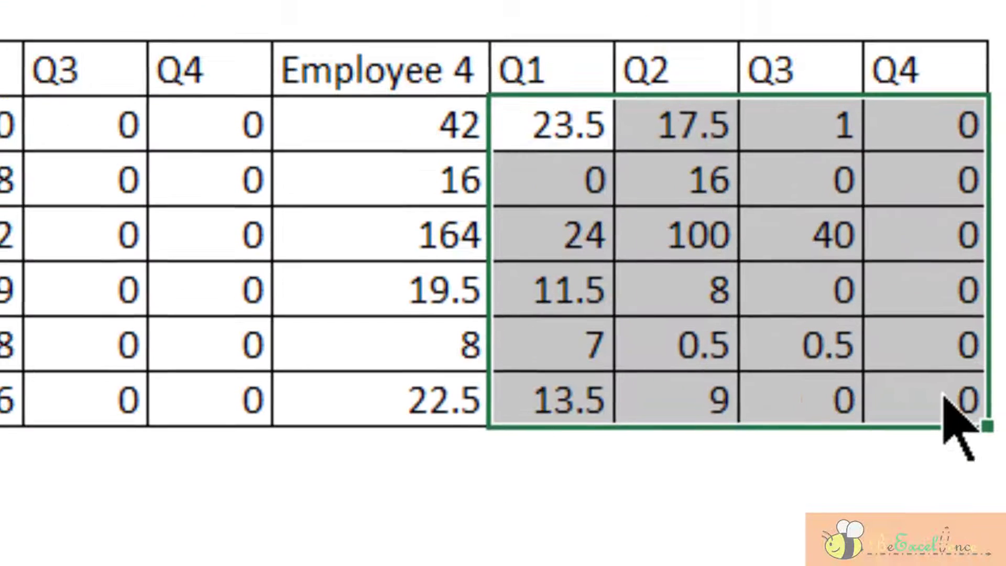
pyautogui.click(778, 471)
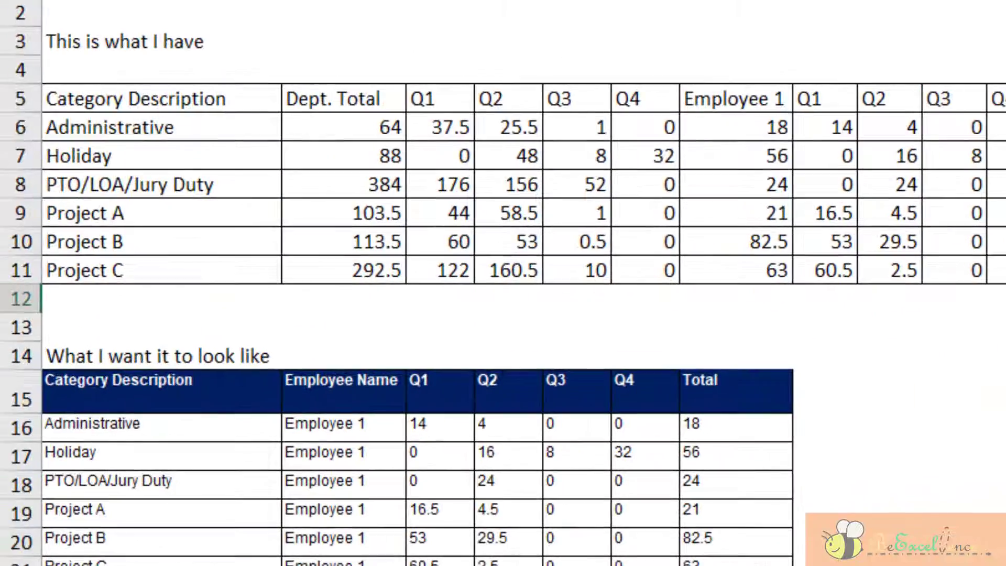
# Examine the desired output table, covering its repeated categories, employee names, Q1 to Q4 headers and Total column.
pyautogui.scroll(-4, 209, 194)
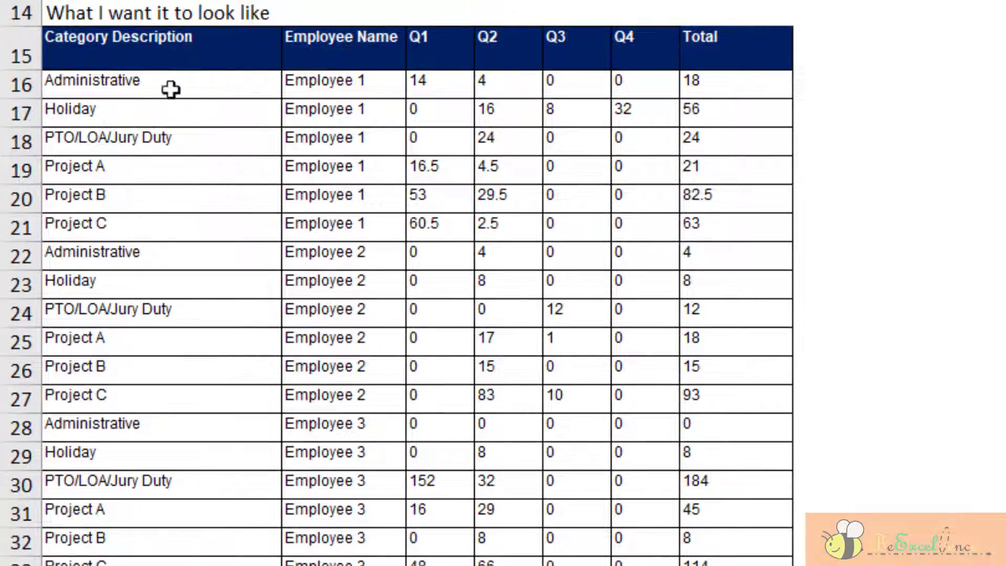
pyautogui.moveTo(171, 88); pyautogui.dragTo(172, 223)
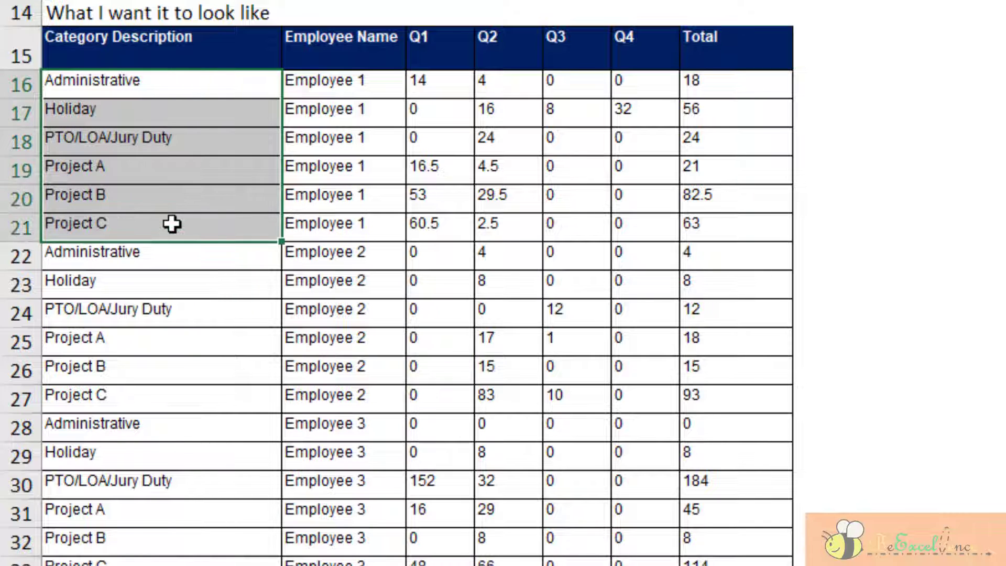
pyautogui.hotkey('ctrl', 'v')
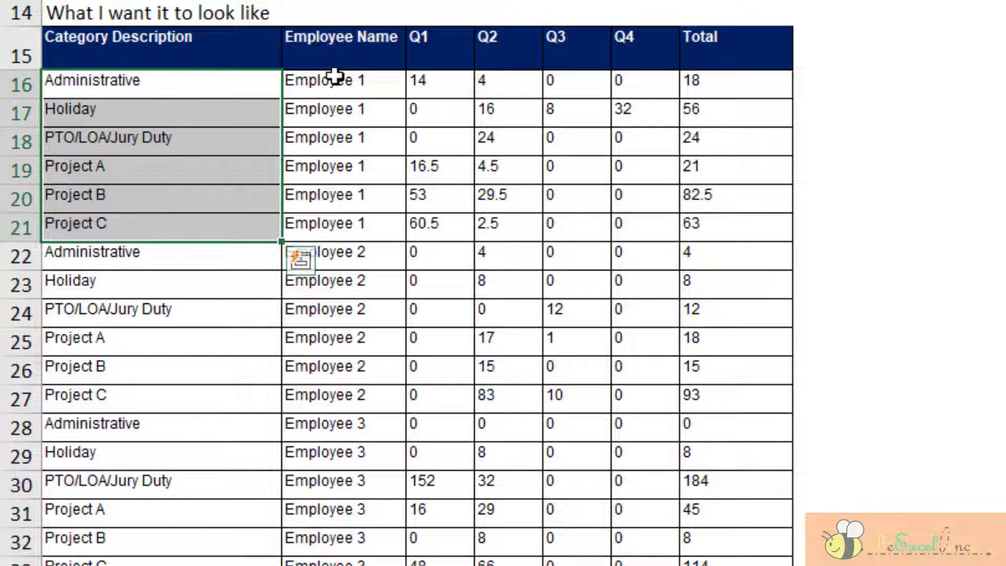
pyautogui.moveTo(334, 76); pyautogui.dragTo(344, 224)
pyautogui.hotkey('ctrl', 'v')
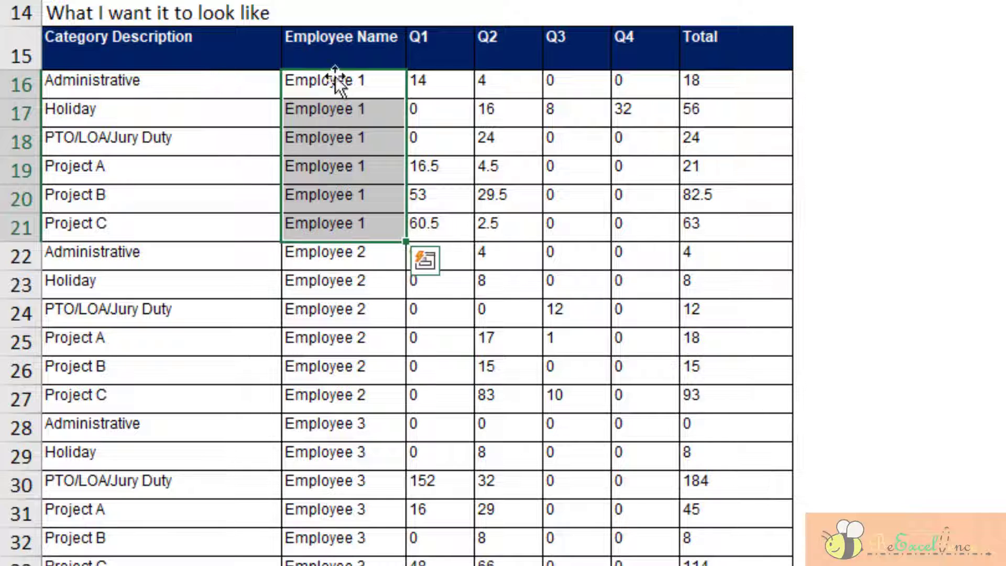
pyautogui.click(353, 251)
pyautogui.moveTo(355, 290); pyautogui.dragTo(369, 560)
pyautogui.hotkey('ctrl', 'v')
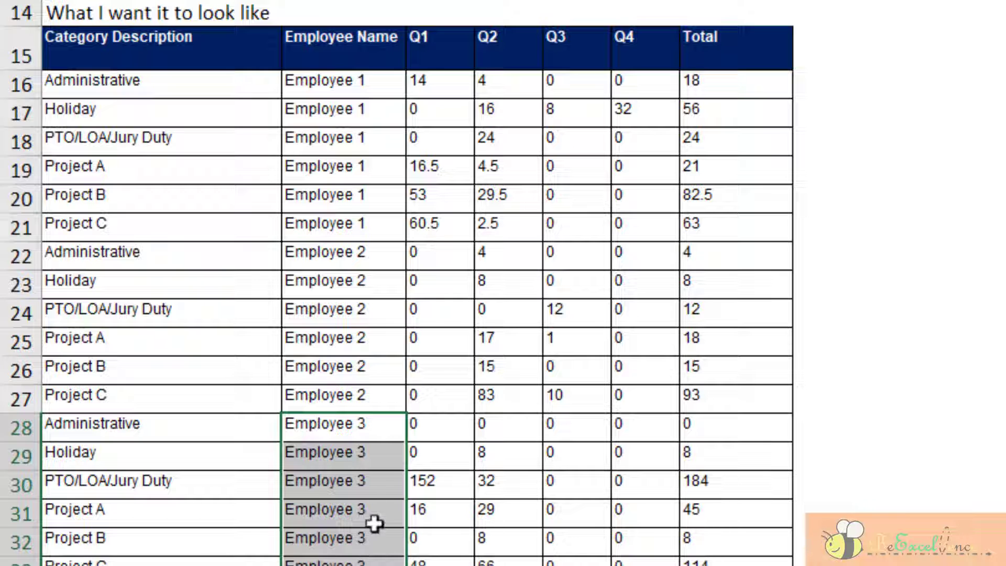
pyautogui.moveTo(426, 38); pyautogui.dragTo(643, 50)
pyautogui.scroll(2, 642, 51)
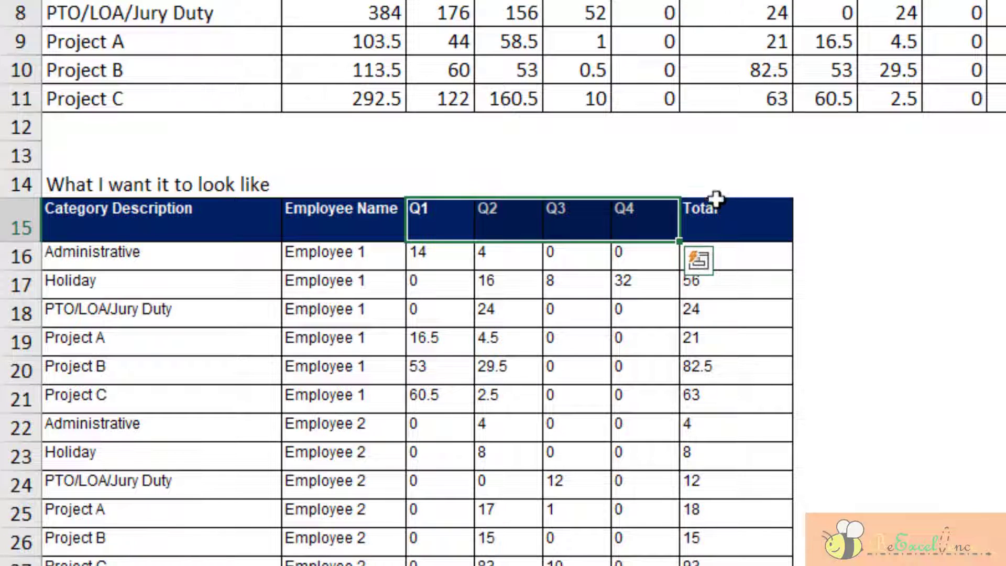
pyautogui.click(723, 213)
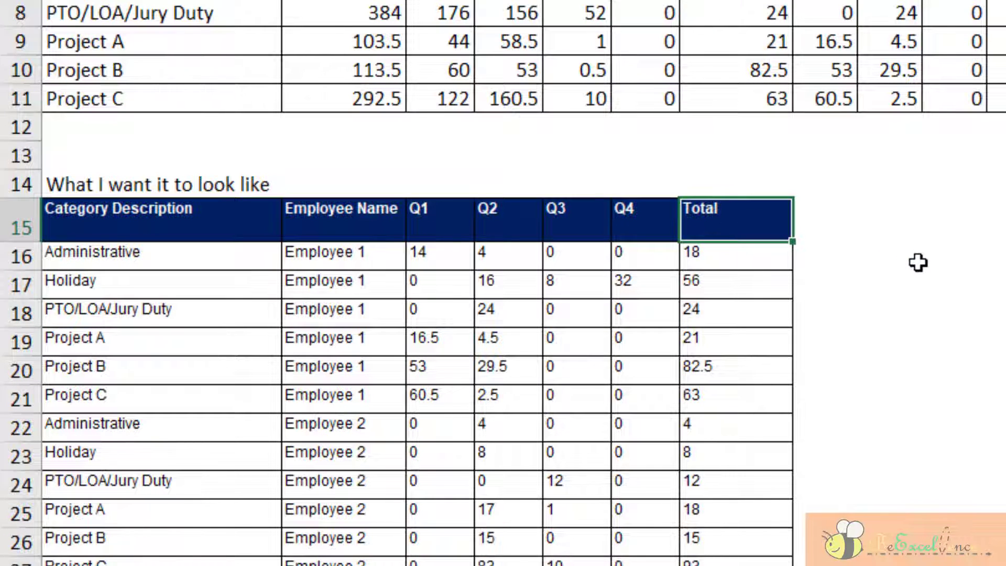
pyautogui.scroll(2, 987, 332)
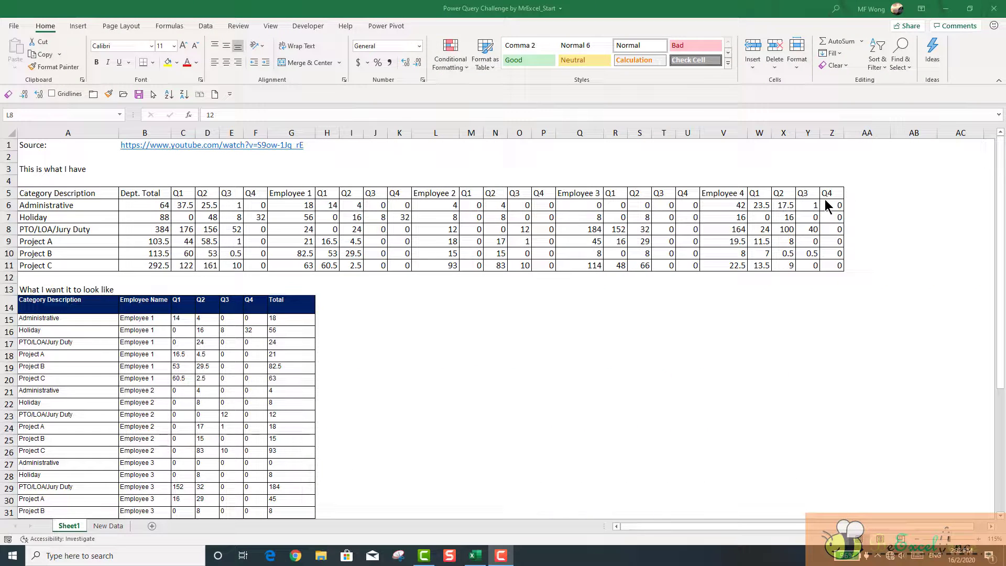
# Select the source data A5:Z11 and check that the UglyData named range refers to it.
pyautogui.click(96, 195)
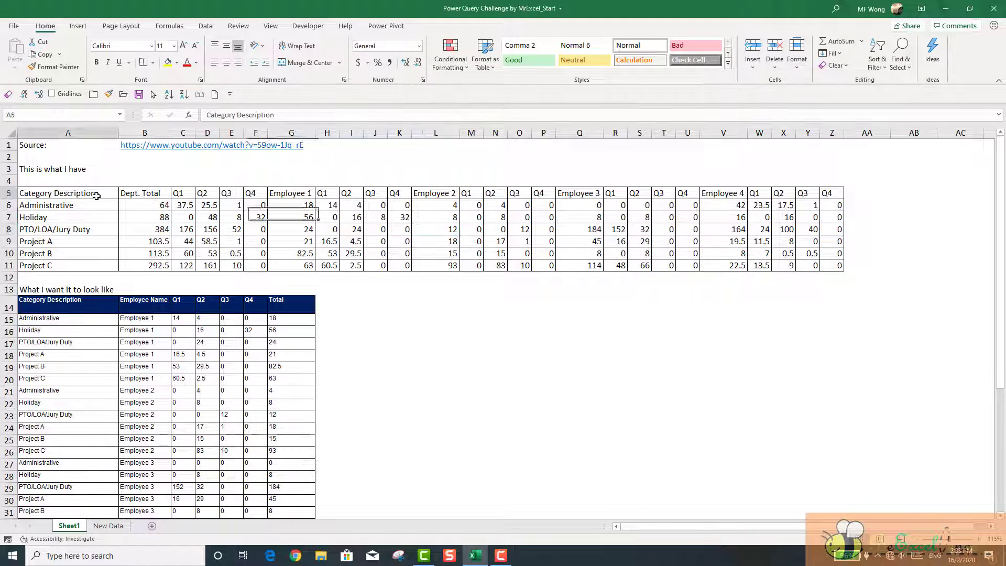
pyautogui.moveTo(96, 195); pyautogui.dragTo(831, 267)
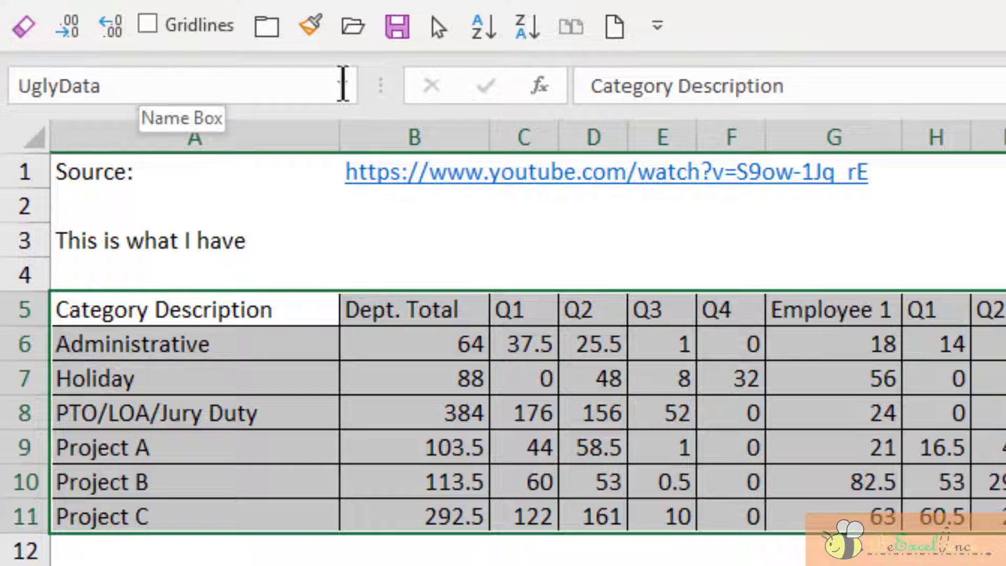
pyautogui.click(343, 85)
pyautogui.click(304, 123)
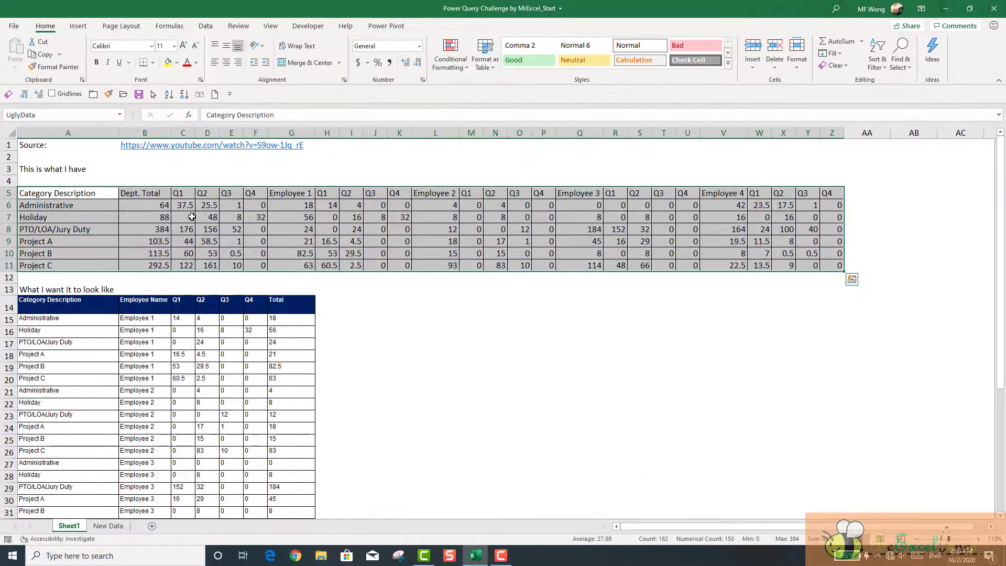
pyautogui.click(192, 217)
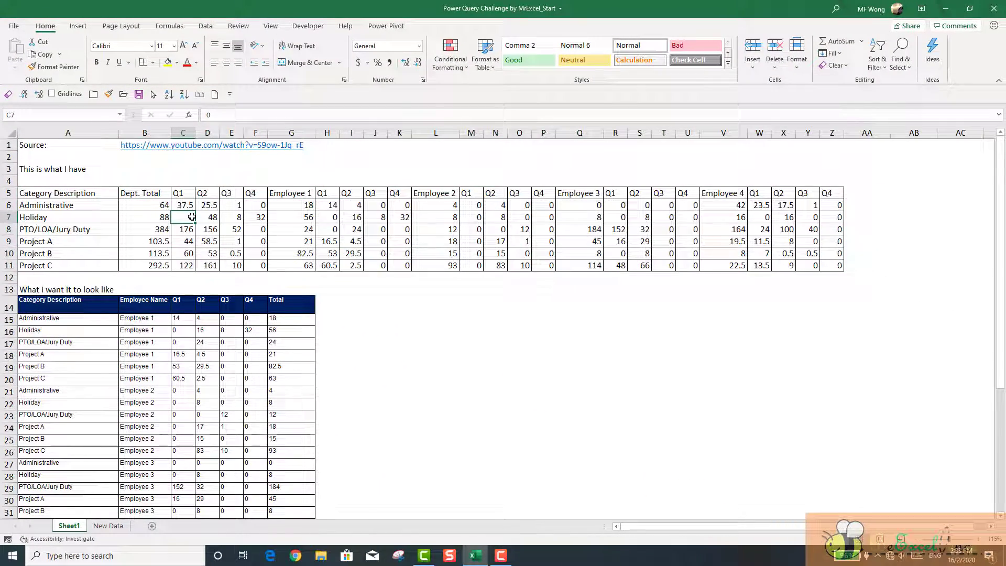
# Copy the Employee 5 and Employee 6 data from the New Data sheet and paste it at AA5 on Sheet1.
pyautogui.click(112, 525)
pyautogui.rightClick(156, 191)
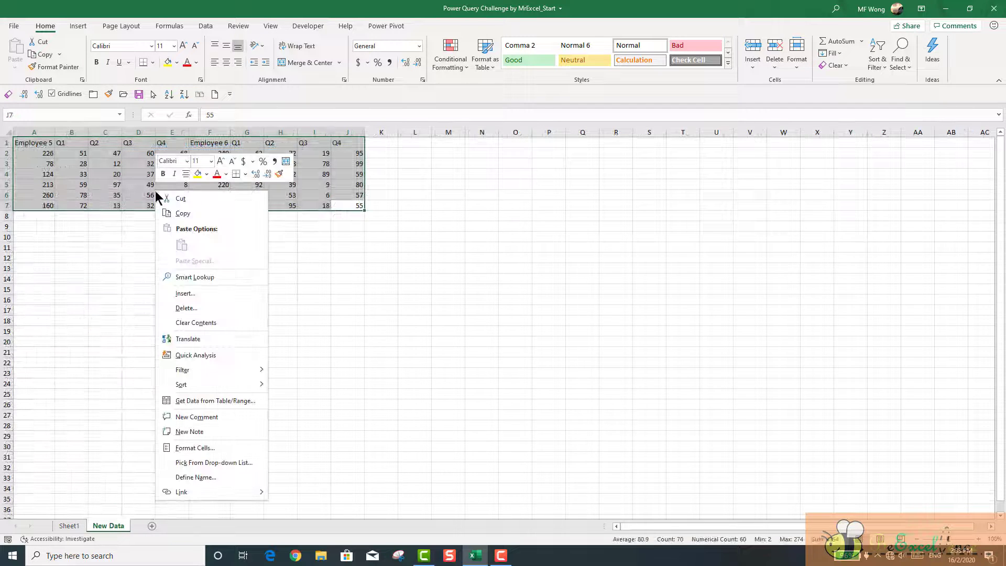
pyautogui.click(186, 212)
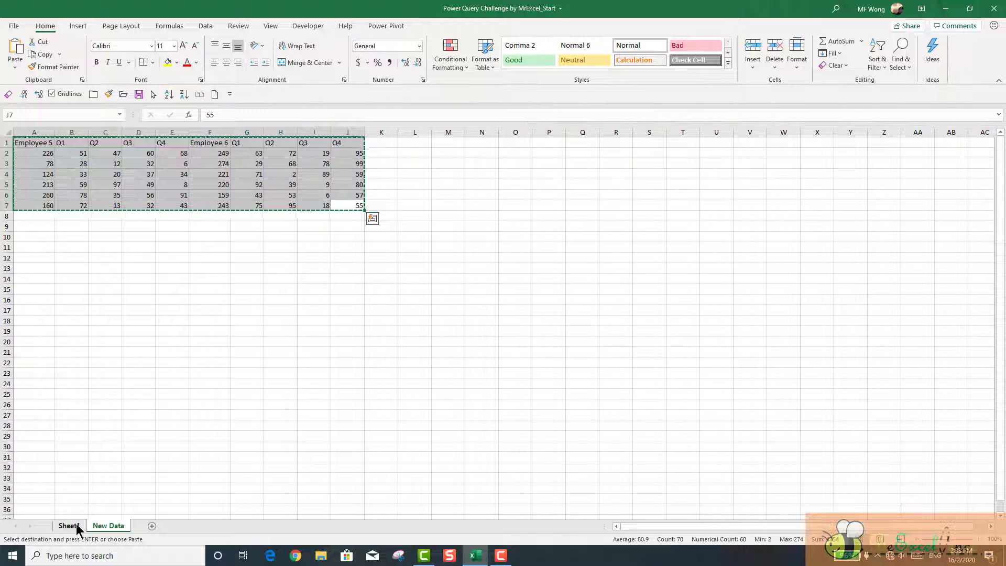
pyautogui.click(76, 525)
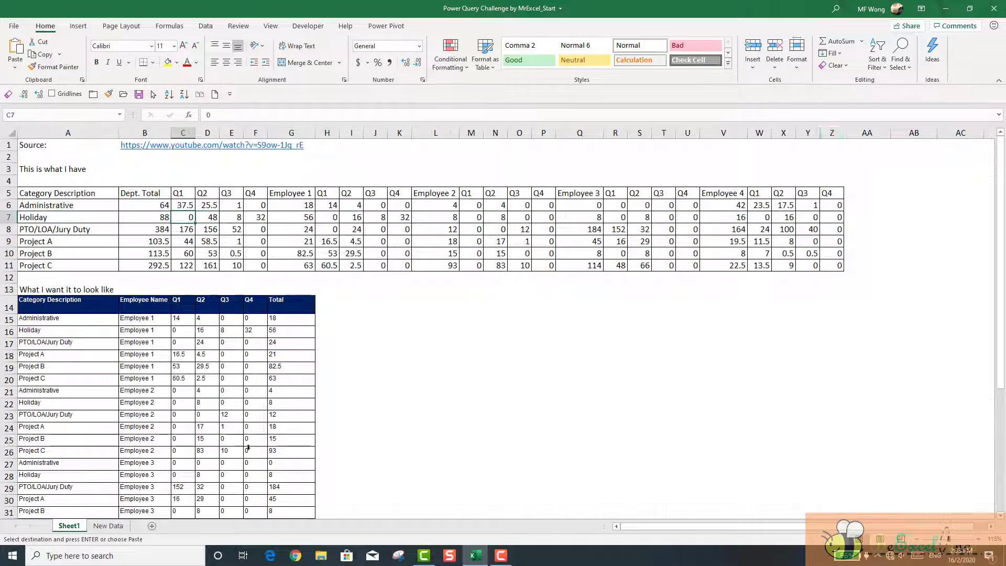
pyautogui.click(850, 191)
pyautogui.rightClick(854, 192)
pyautogui.click(896, 244)
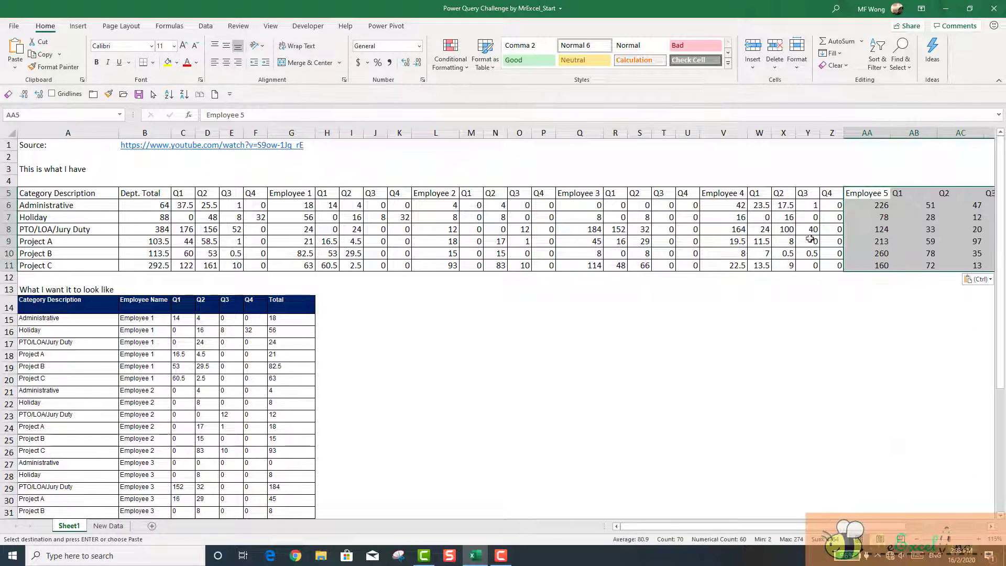
# Check which cells the UglyData named range covers, and undo the paste of the new employee data.
pyautogui.click(648, 230)
pyautogui.click(119, 115)
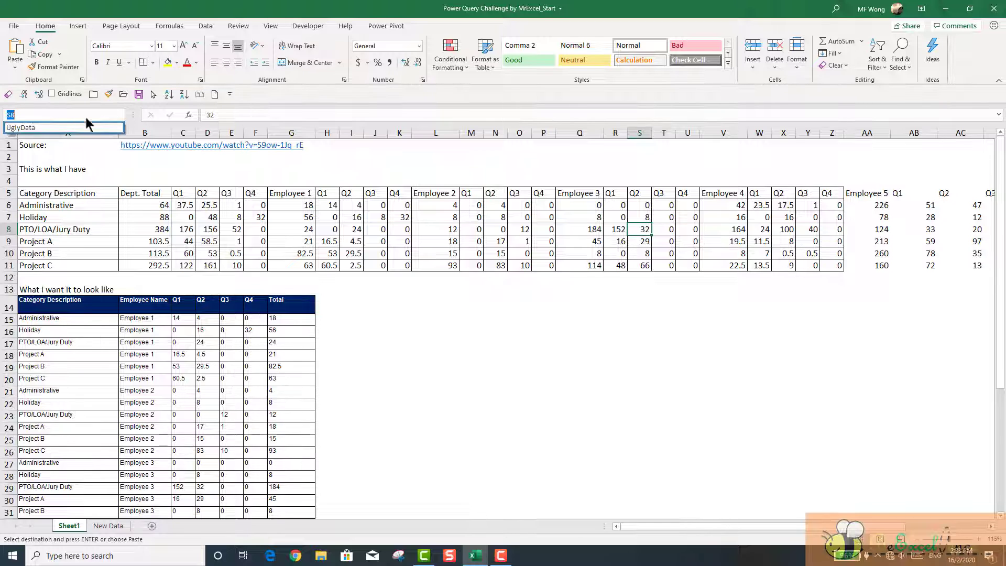
pyautogui.click(40, 127)
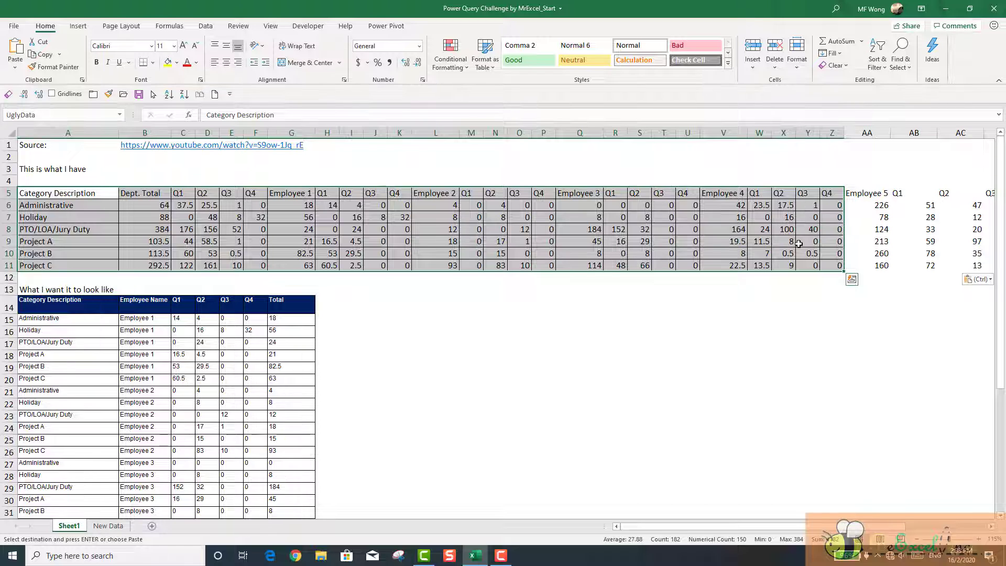
pyautogui.hotkey('ctrl', 'z')
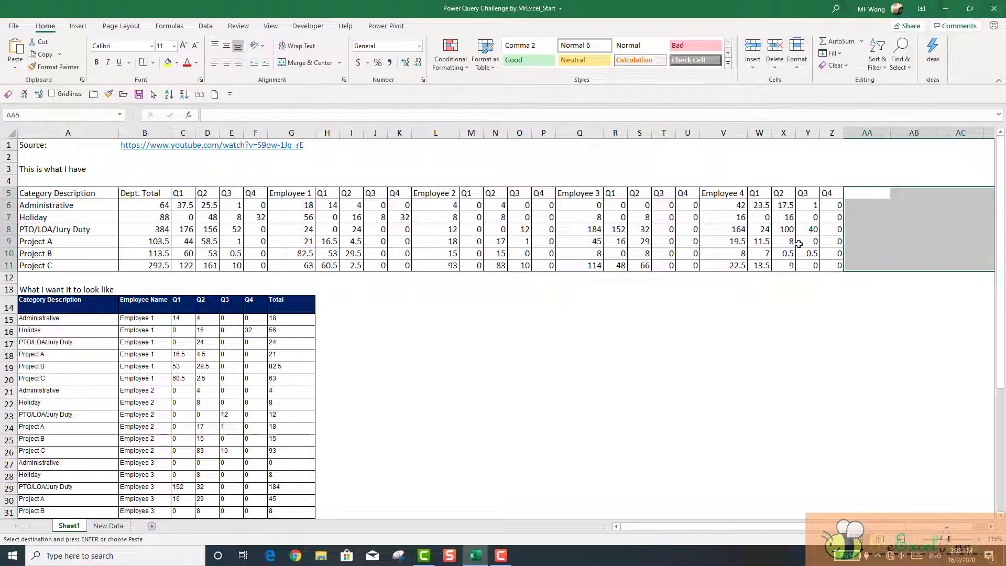
pyautogui.click(798, 243)
# Convert the source data A5:Z11 on Sheet1 into a table, keeping the option that the table has headers.
pyautogui.moveTo(89, 193); pyautogui.dragTo(819, 269)
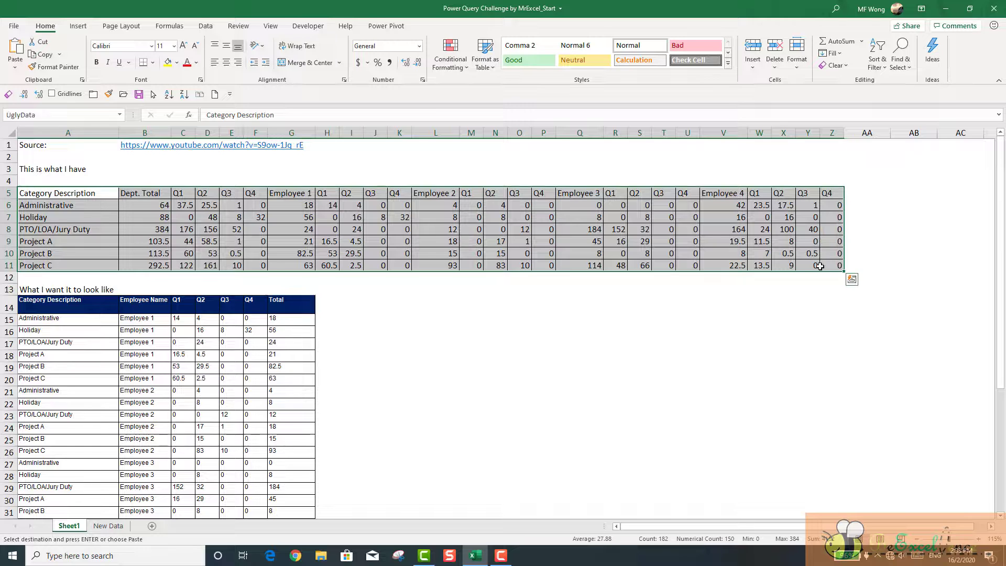
pyautogui.click(78, 26)
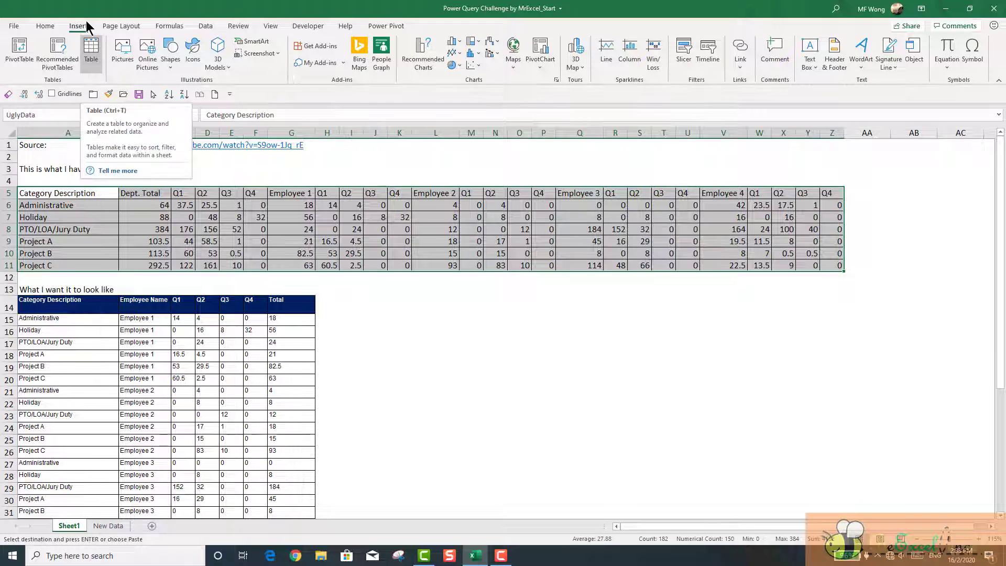
pyautogui.click(98, 46)
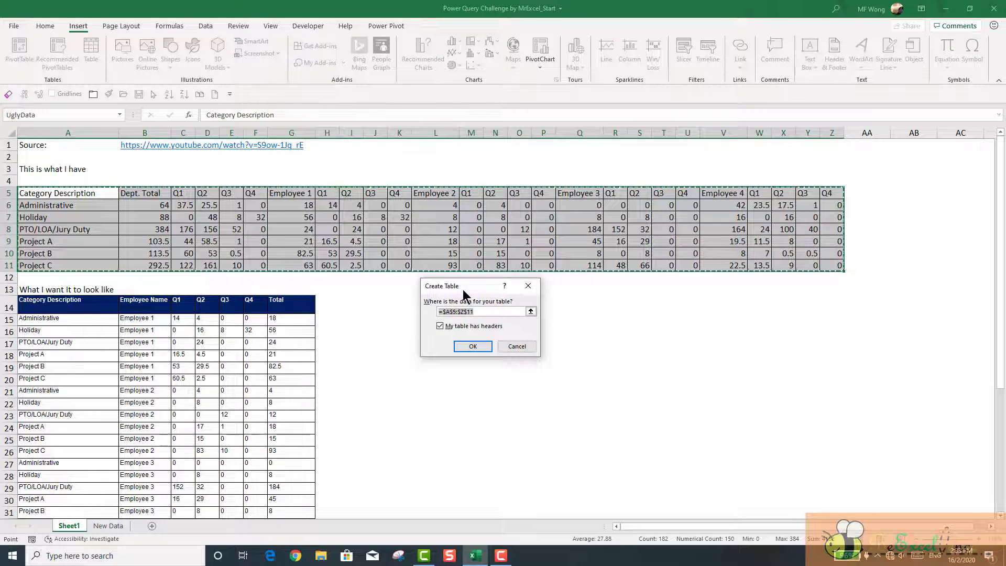
pyautogui.moveTo(463, 290); pyautogui.dragTo(436, 288)
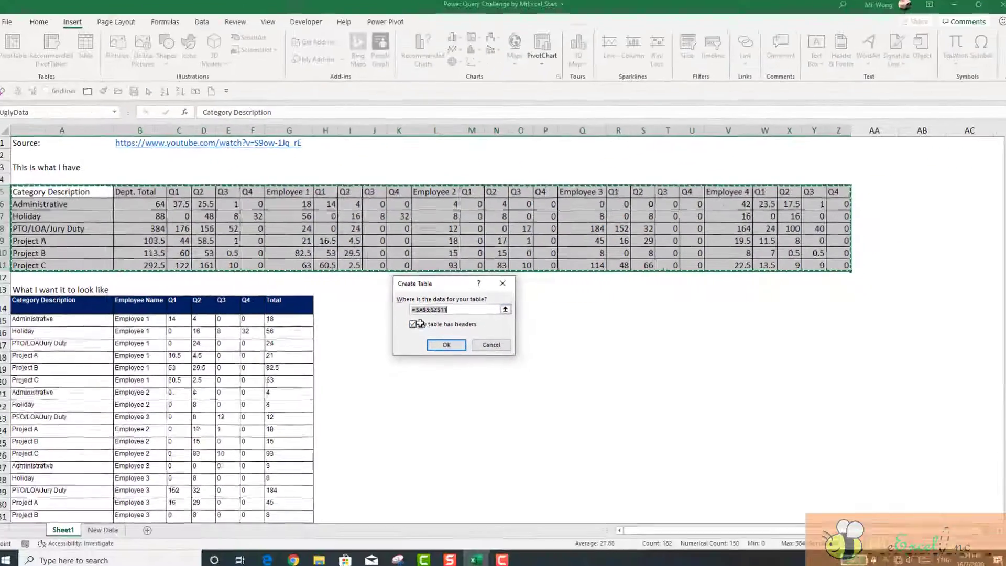
pyautogui.click(185, 192)
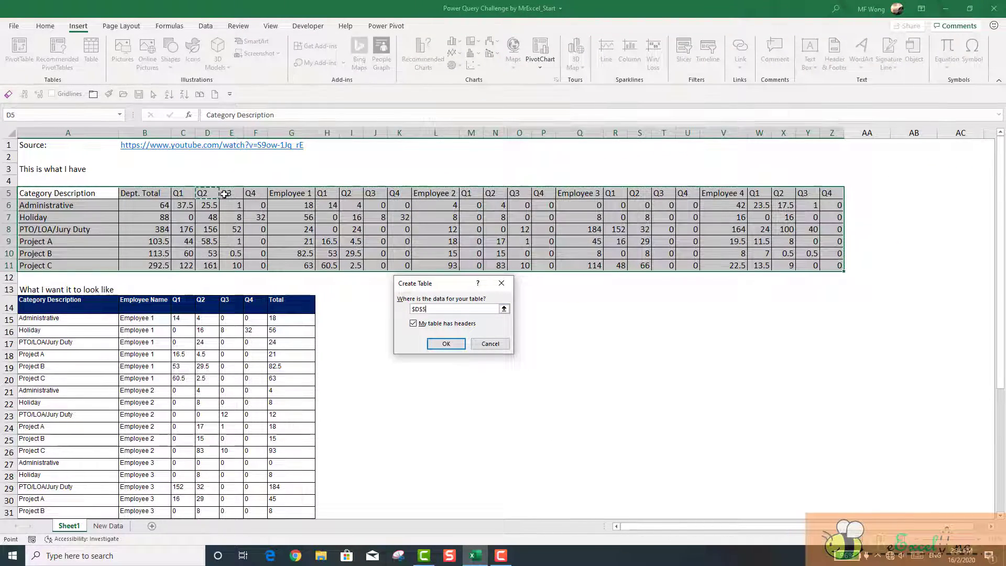
pyautogui.moveTo(184, 192)
pyautogui.mouseDown()
pyautogui.moveTo(270, 209)
pyautogui.moveTo(250, 194)
pyautogui.mouseUp()
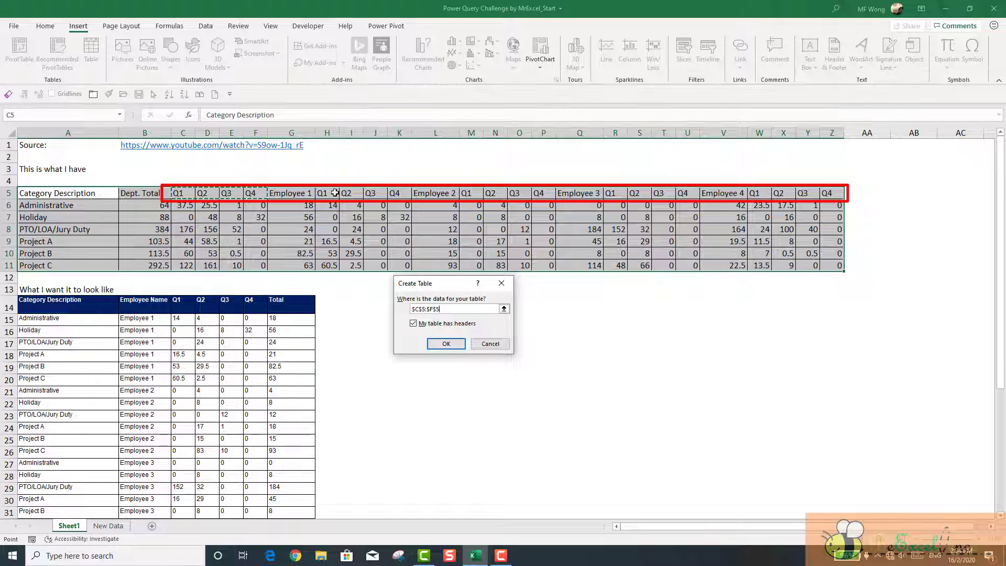
pyautogui.moveTo(334, 193); pyautogui.dragTo(398, 205)
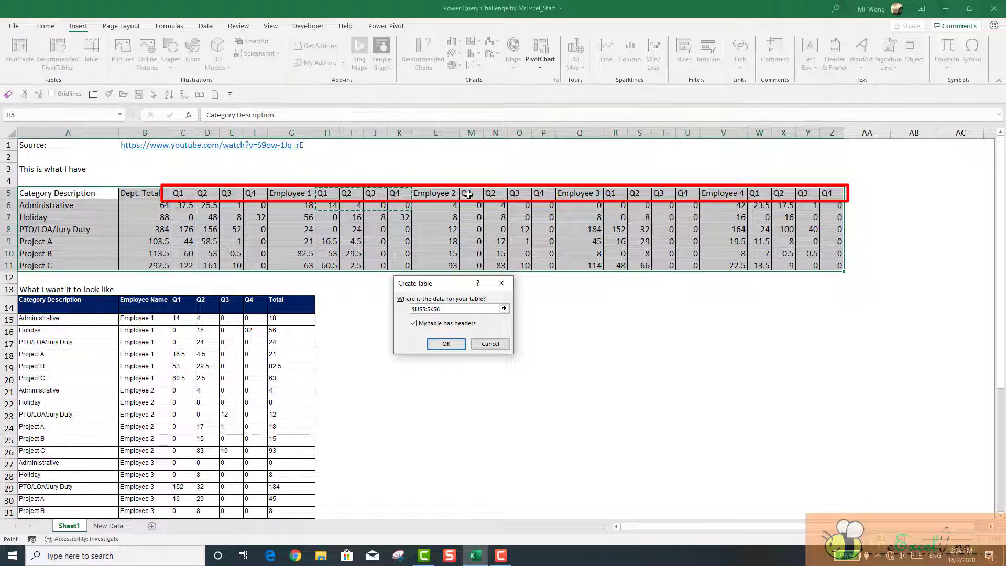
pyautogui.moveTo(468, 195); pyautogui.dragTo(541, 195)
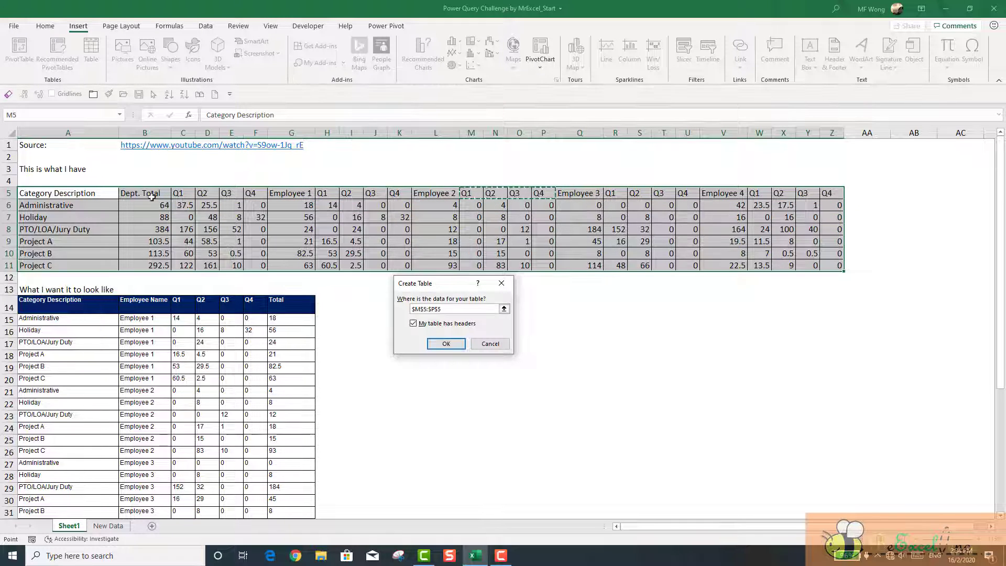
pyautogui.moveTo(66, 197); pyautogui.dragTo(838, 265)
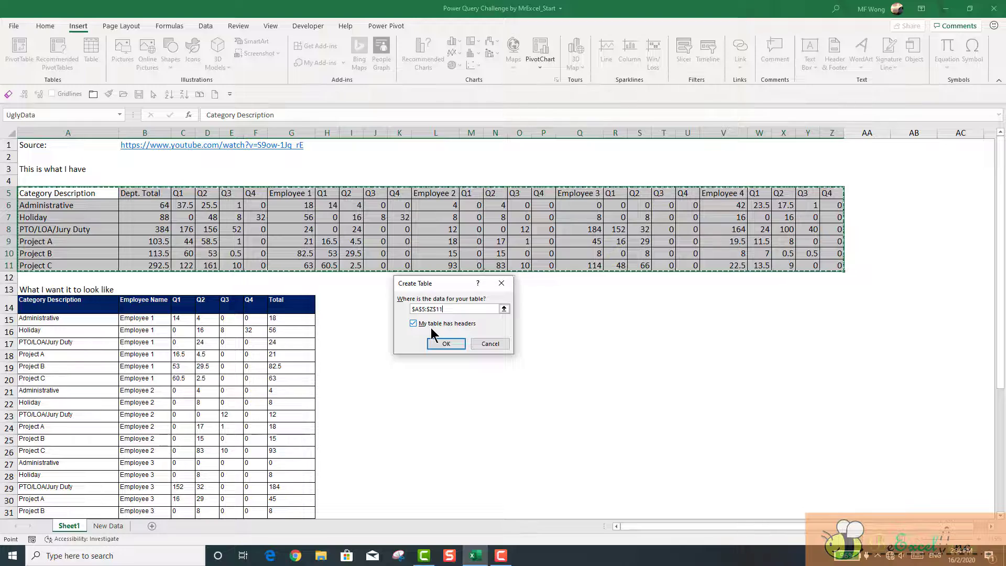
pyautogui.click(446, 343)
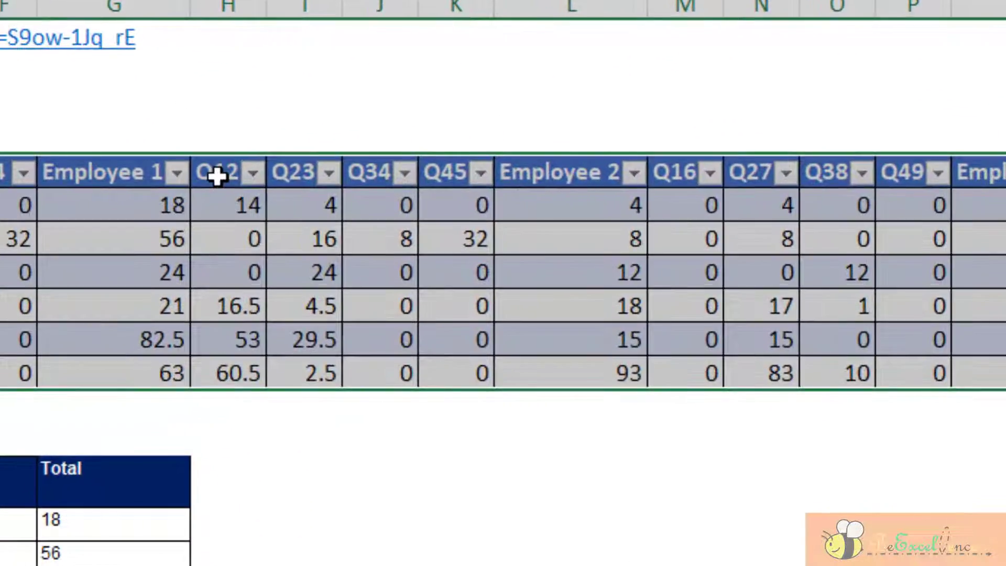
# Examine how the table names the repeated quarter headers under Employee 1 and Employee 2.
pyautogui.moveTo(216, 177); pyautogui.dragTo(450, 180)
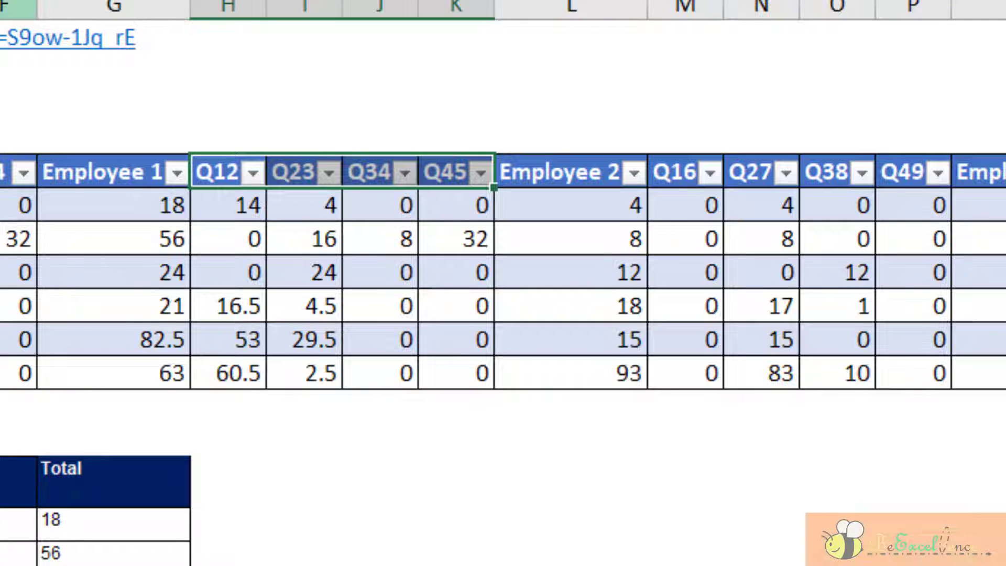
pyautogui.press('Right')
pyautogui.press('Right')
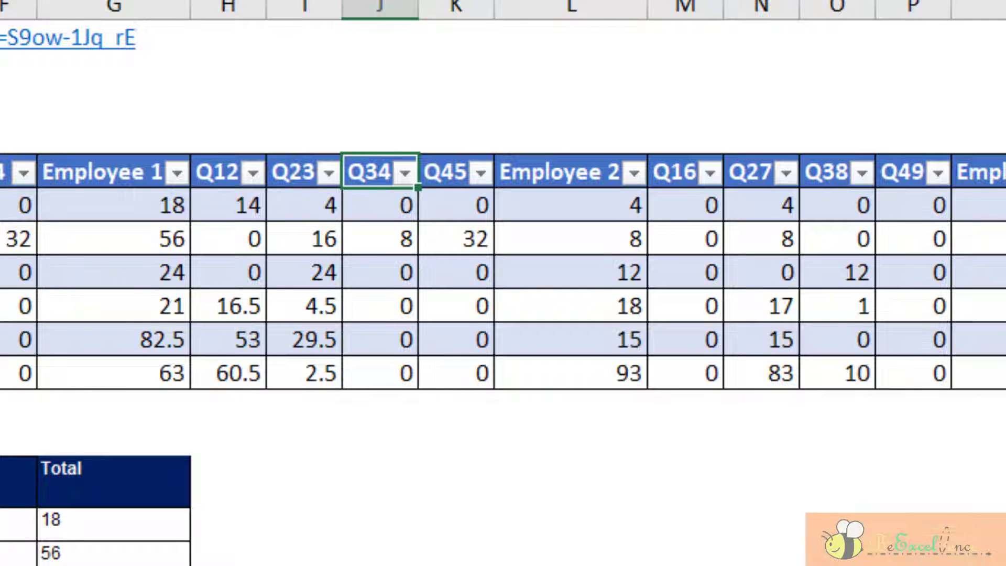
pyautogui.press('Right')
pyautogui.click(666, 177)
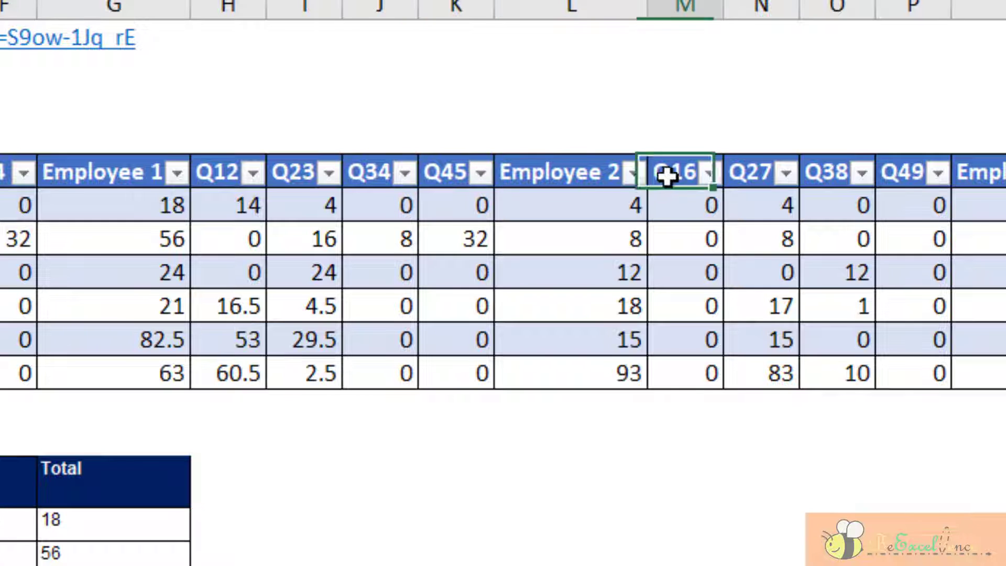
pyautogui.moveTo(666, 176); pyautogui.dragTo(886, 198)
pyautogui.click(800, 457)
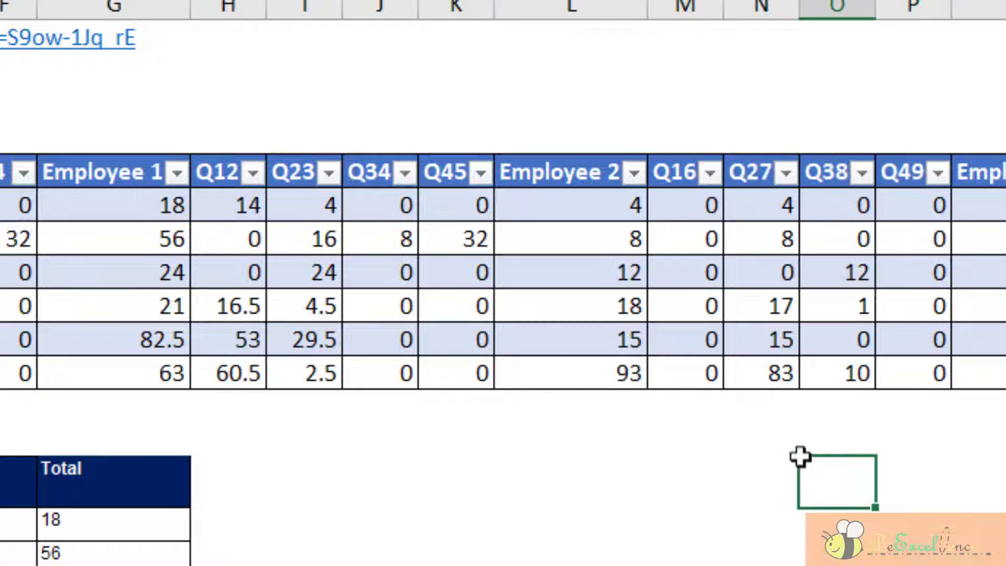
pyautogui.click(263, 215)
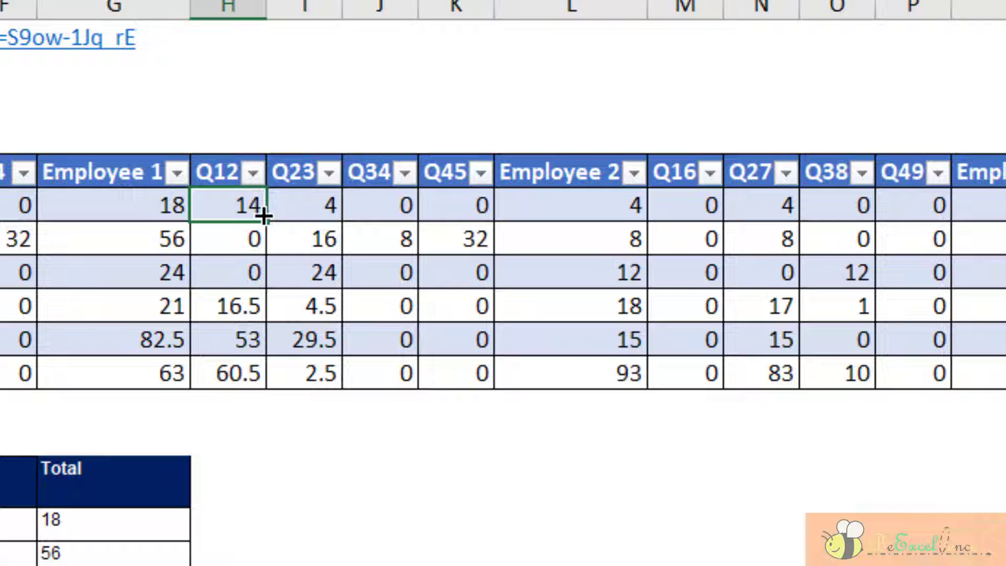
pyautogui.click(227, 168)
pyautogui.moveTo(272, 172); pyautogui.dragTo(455, 177)
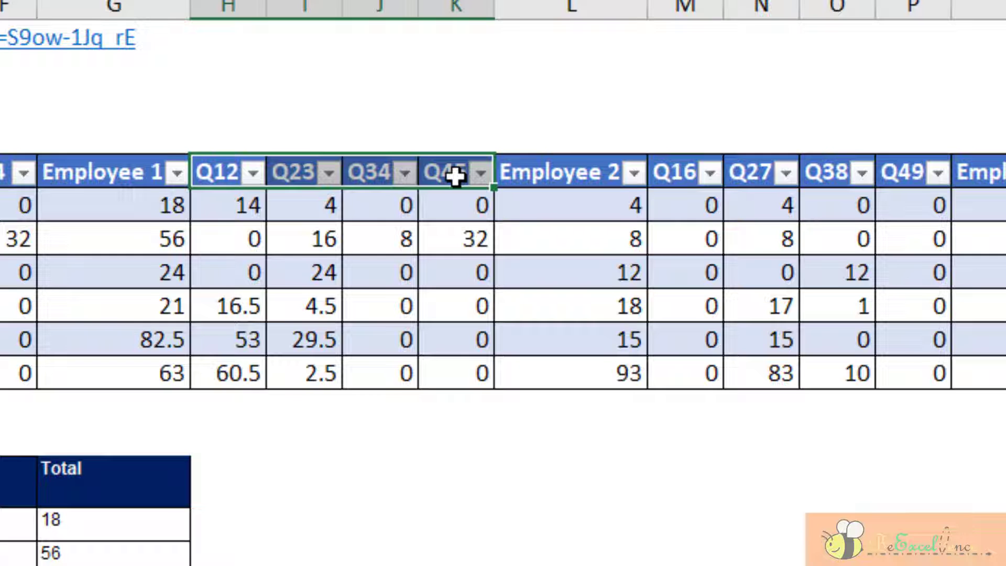
pyautogui.click(458, 226)
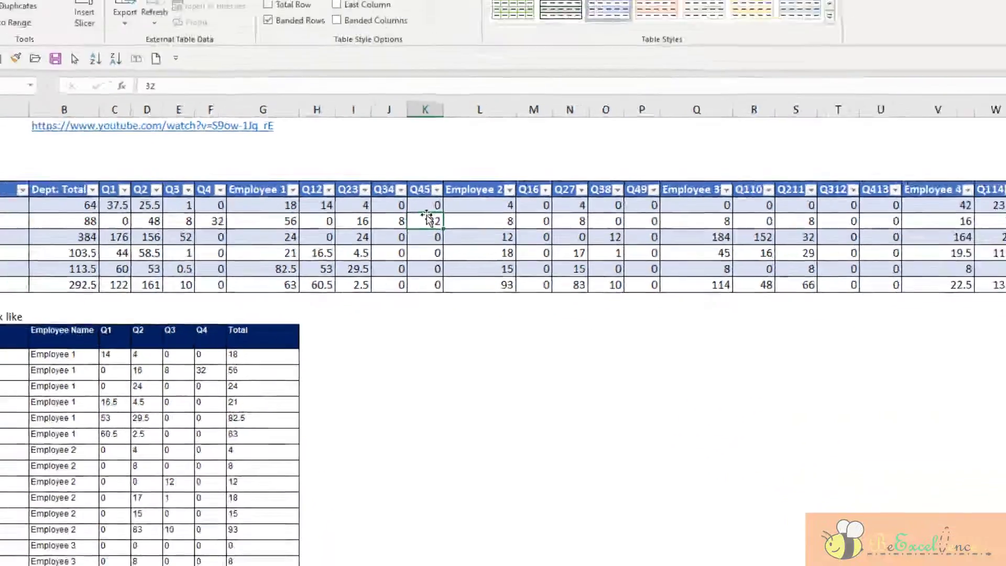
# Undo the table conversion and recreate the table from A5:Z11 with the headers option turned off.
pyautogui.hotkey('ctrl', 'z')
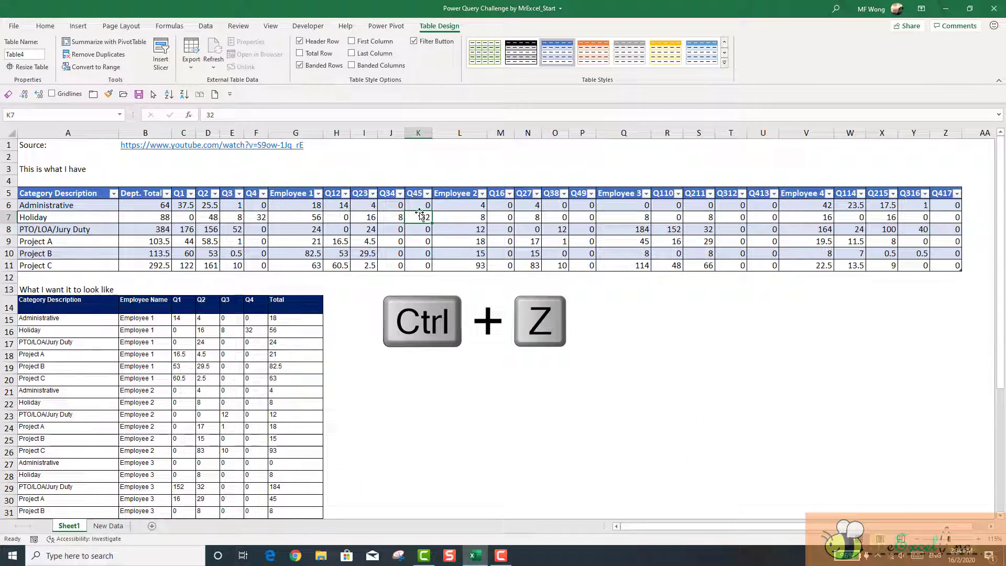
pyautogui.hotkey('ctrl', 'z')
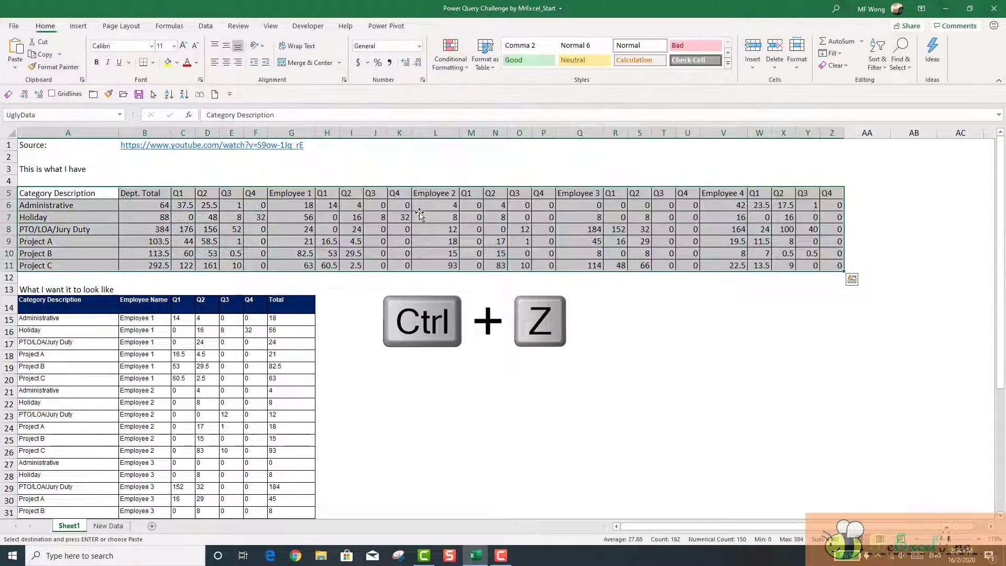
pyautogui.click(80, 26)
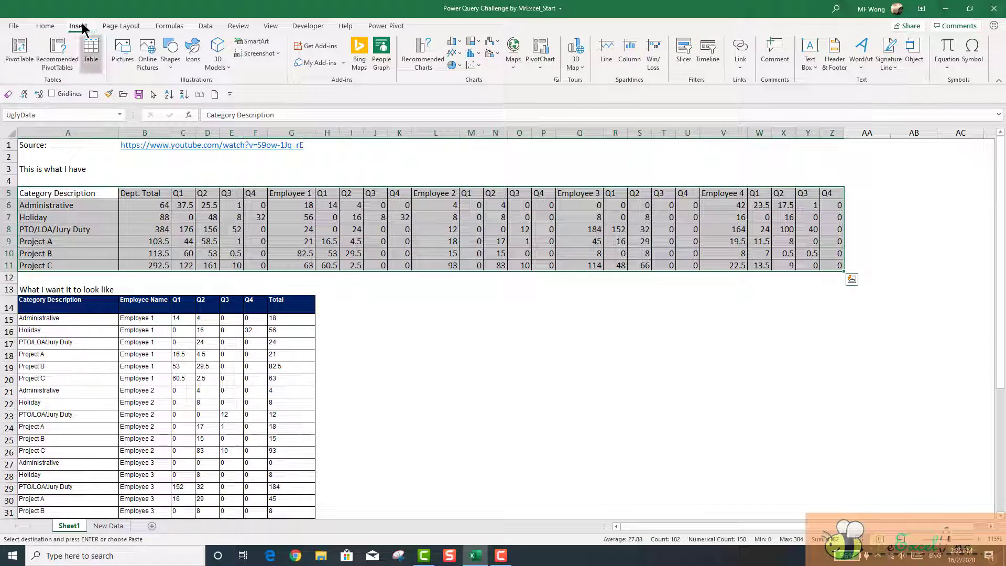
pyautogui.click(92, 52)
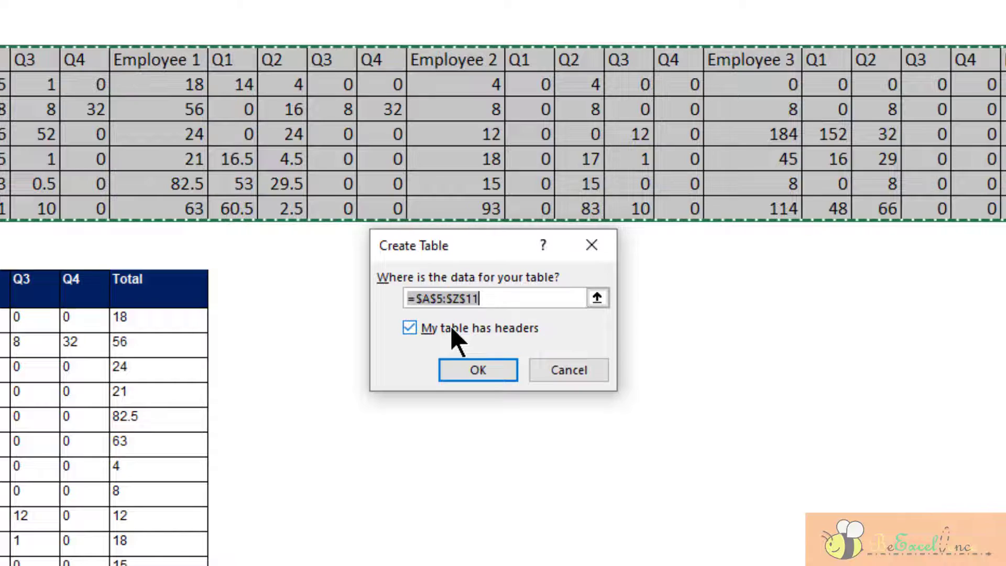
pyautogui.click(442, 327)
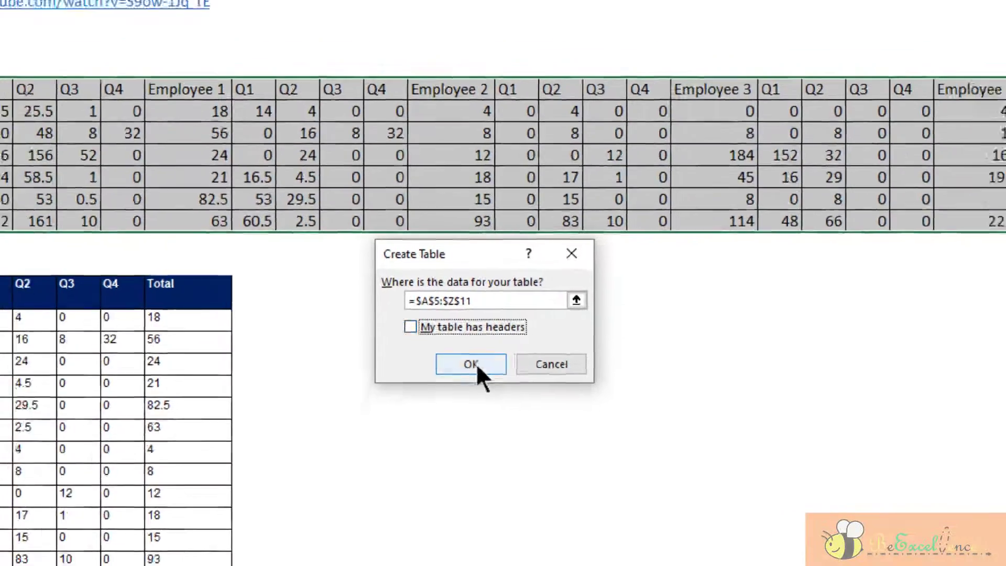
pyautogui.click(475, 363)
pyautogui.click(252, 134)
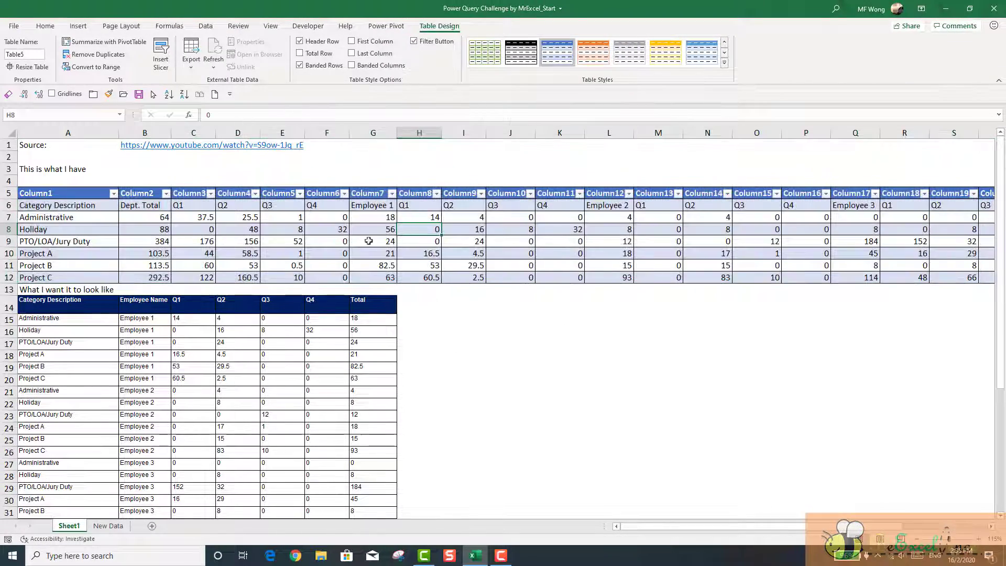
# Examine the generic column headers across the full width of the new table's header row.
pyautogui.click(76, 195)
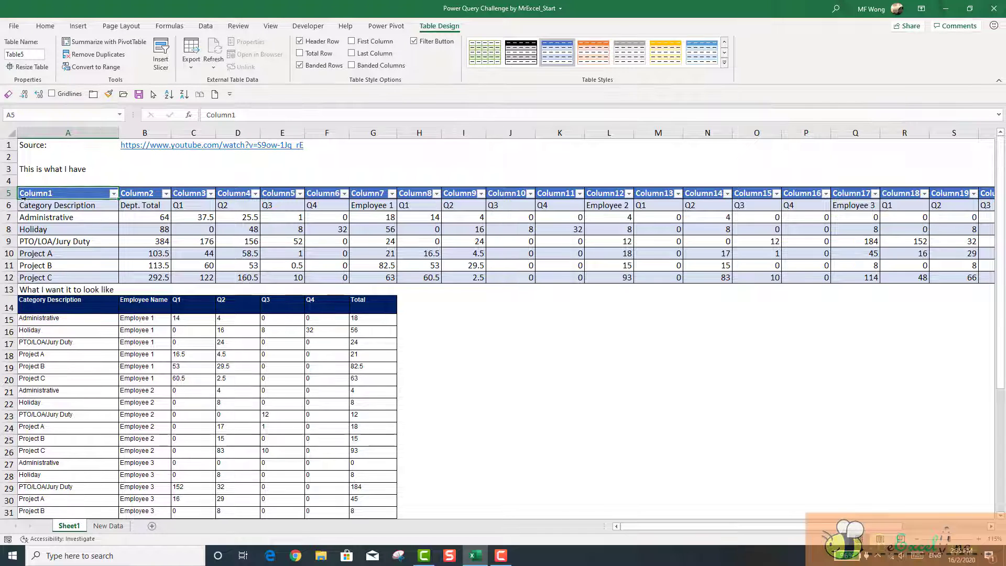
pyautogui.click(21, 193)
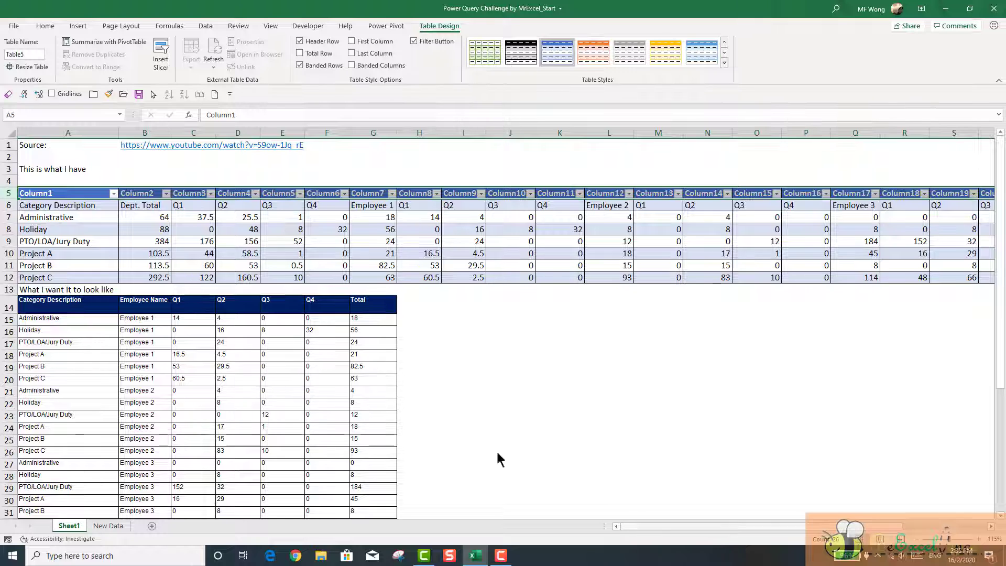
pyautogui.moveTo(636, 526); pyautogui.dragTo(758, 550)
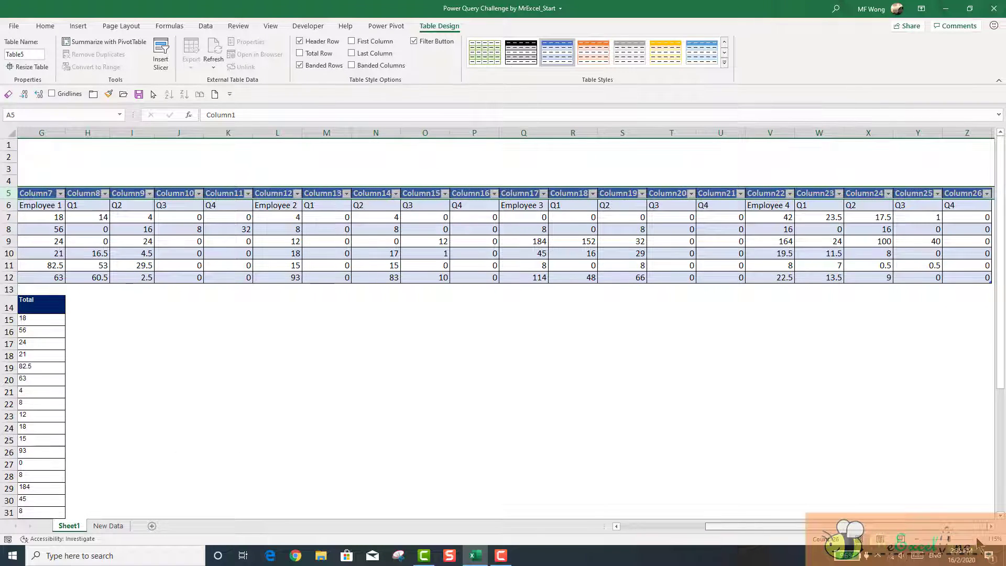
pyautogui.click(990, 527)
pyautogui.click(990, 527)
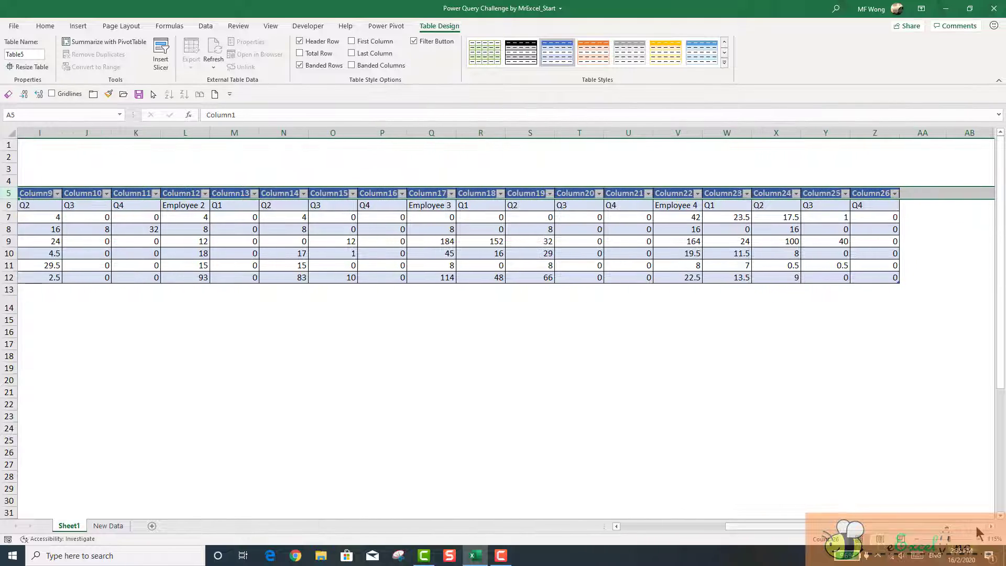
pyautogui.moveTo(975, 528); pyautogui.dragTo(851, 526)
pyautogui.click(719, 419)
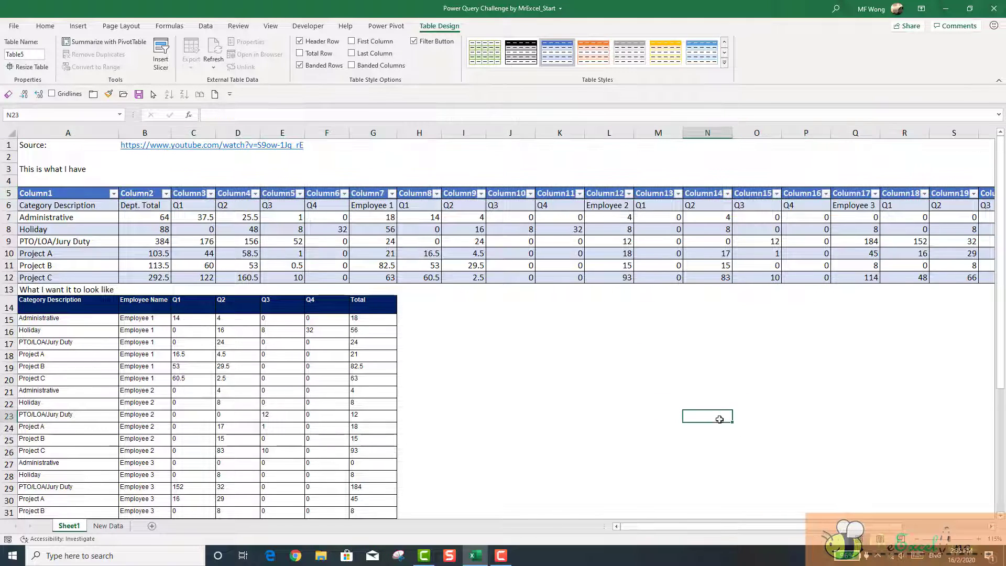
# Copy the selected Employee 5 and Employee 6 data from the New Data sheet.
pyautogui.click(110, 525)
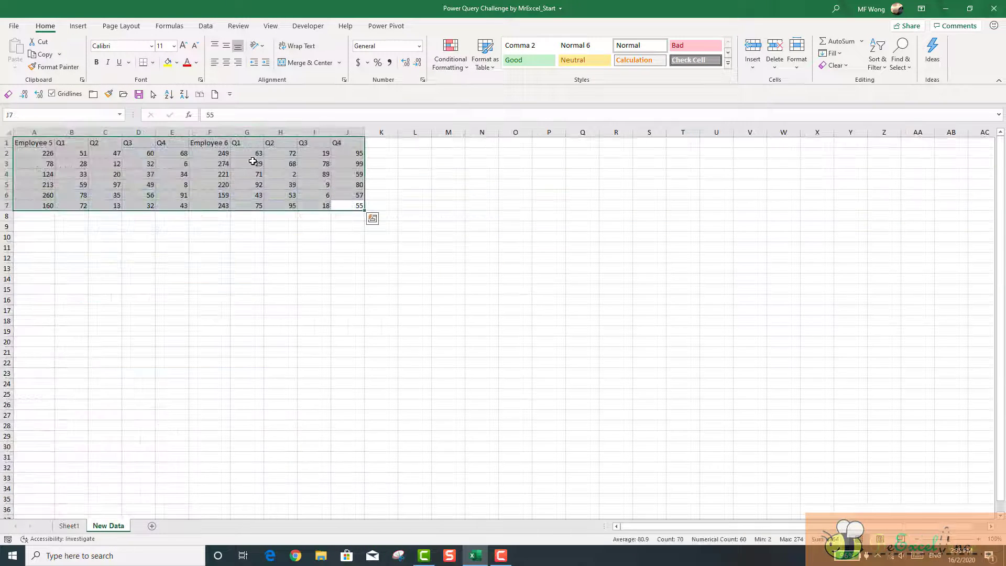
pyautogui.rightClick(253, 162)
pyautogui.click(303, 181)
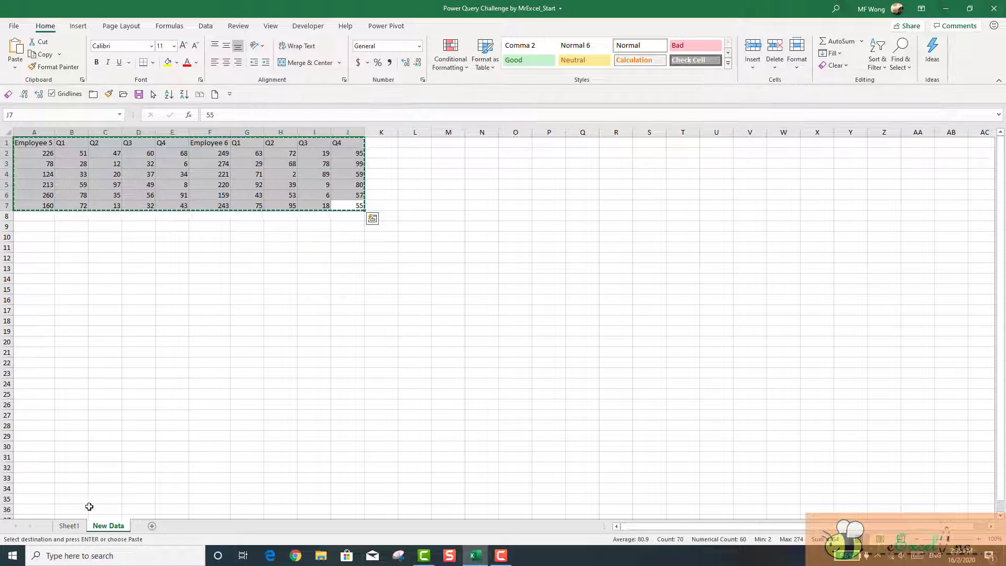
# Paste the copied employee data at AA6 on Sheet1, directly beside the table, and check whether the table extends over it.
pyautogui.click(69, 525)
pyautogui.scroll(1, 896, 532)
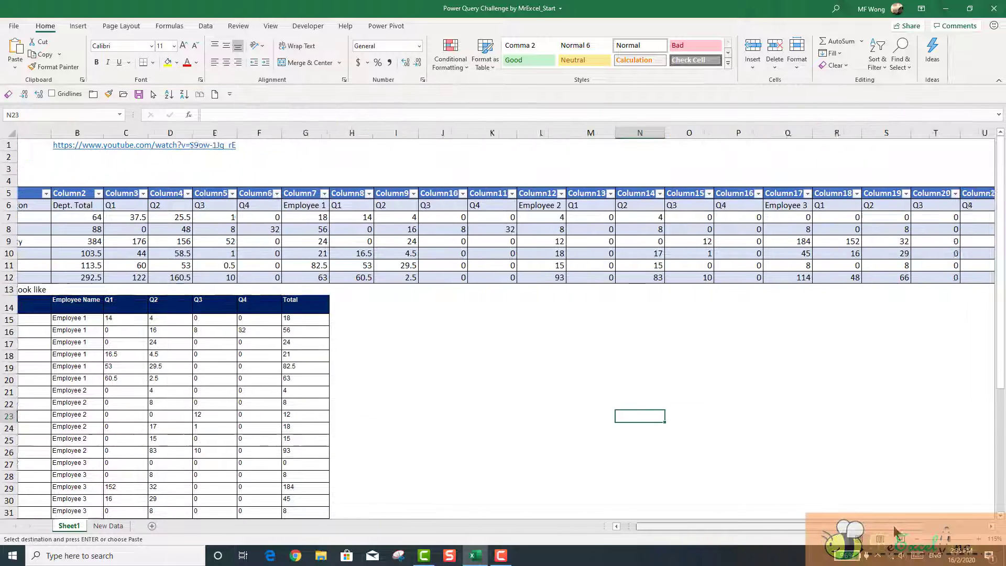
pyautogui.moveTo(893, 526); pyautogui.dragTo(961, 527)
pyautogui.click(990, 526)
pyautogui.click(990, 525)
pyautogui.click(990, 526)
pyautogui.click(990, 526)
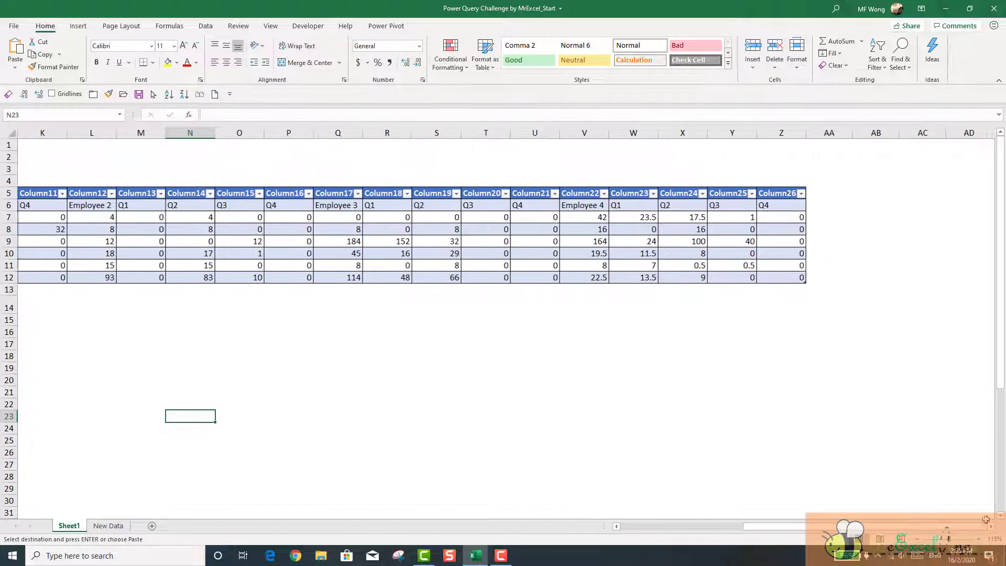
pyautogui.rightClick(810, 205)
pyautogui.click(854, 254)
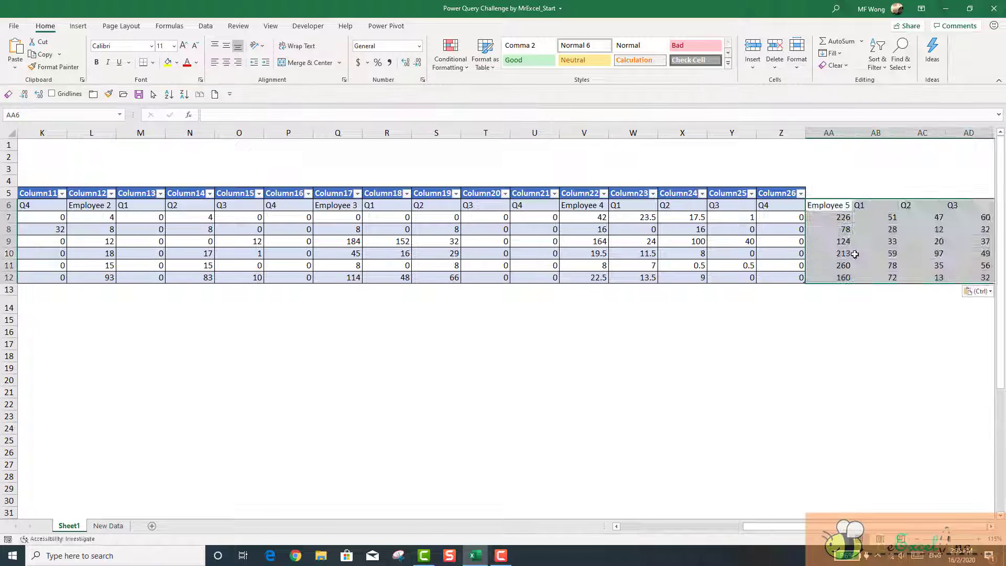
pyautogui.click(856, 229)
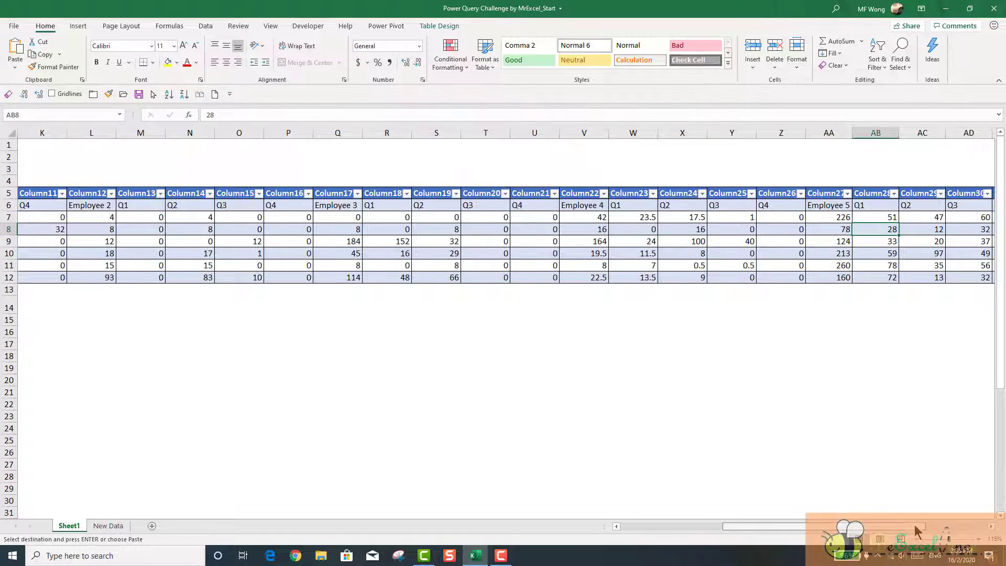
pyautogui.hscroll(5, 916, 530)
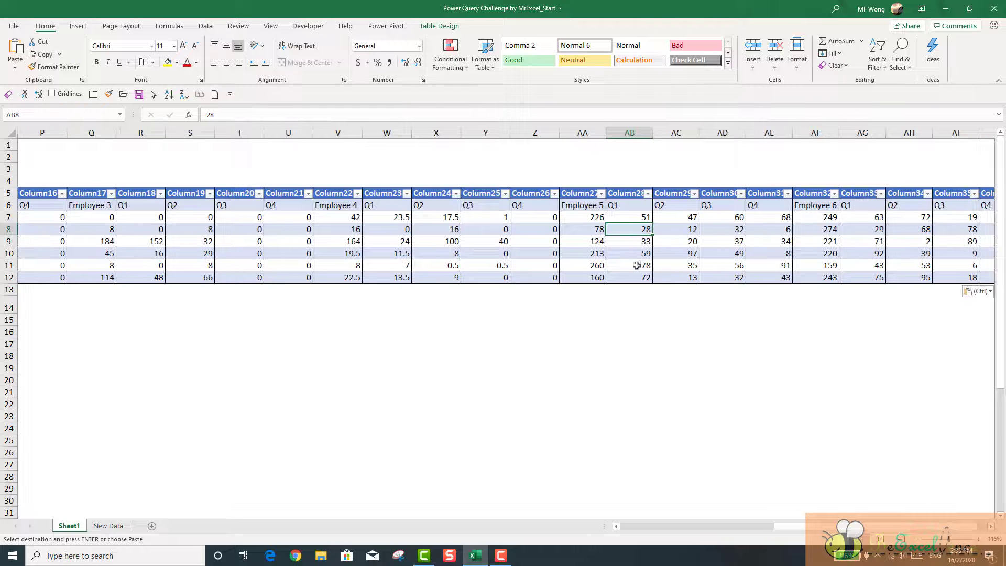
# Undo the table expansion and the paste of the Employee 5 and Employee 6 data beside the table.
pyautogui.moveTo(582, 205); pyautogui.dragTo(910, 281)
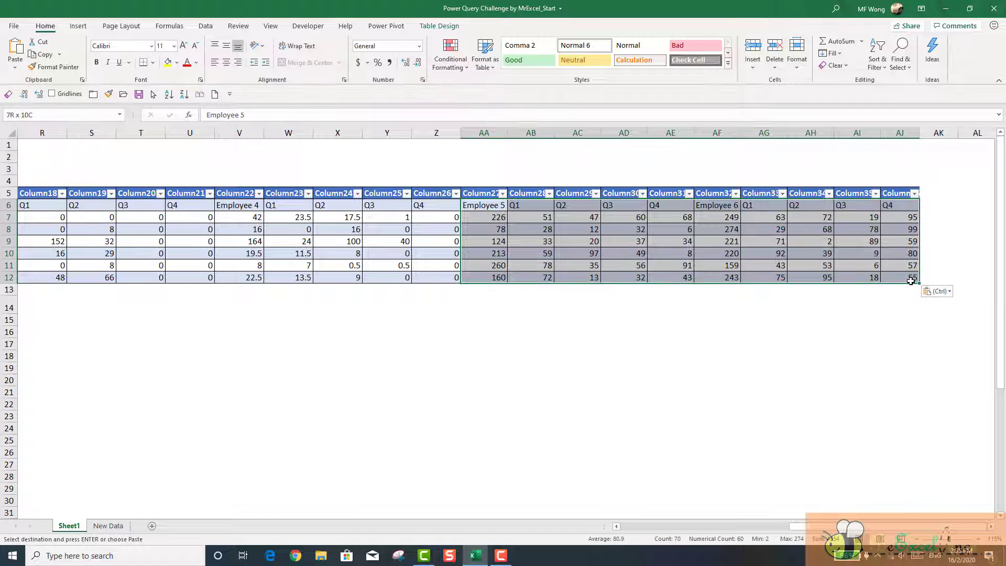
pyautogui.click(876, 343)
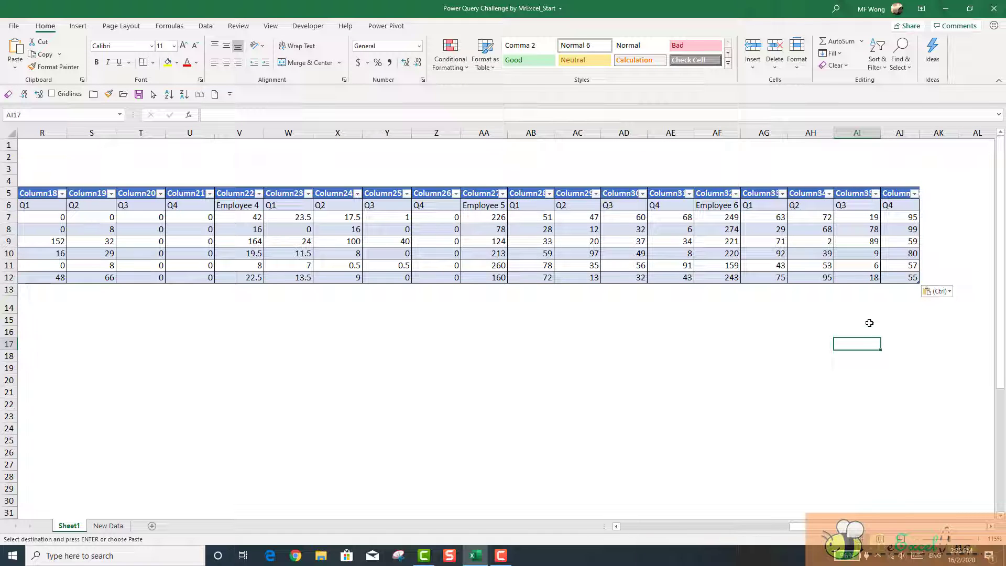
pyautogui.hotkey('ctrl', 'z')
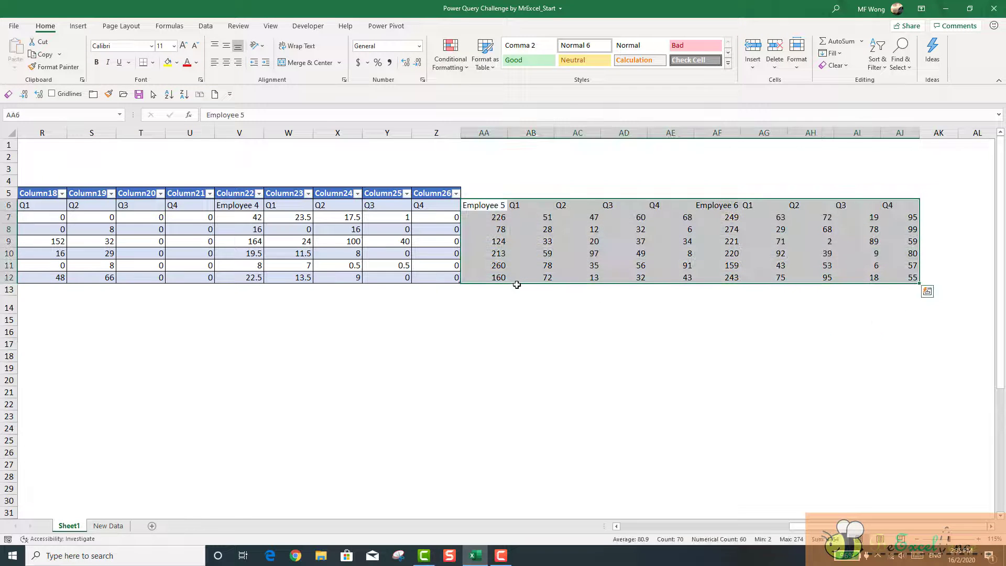
pyautogui.hotkey('ctrl', 'z')
pyautogui.click(506, 230)
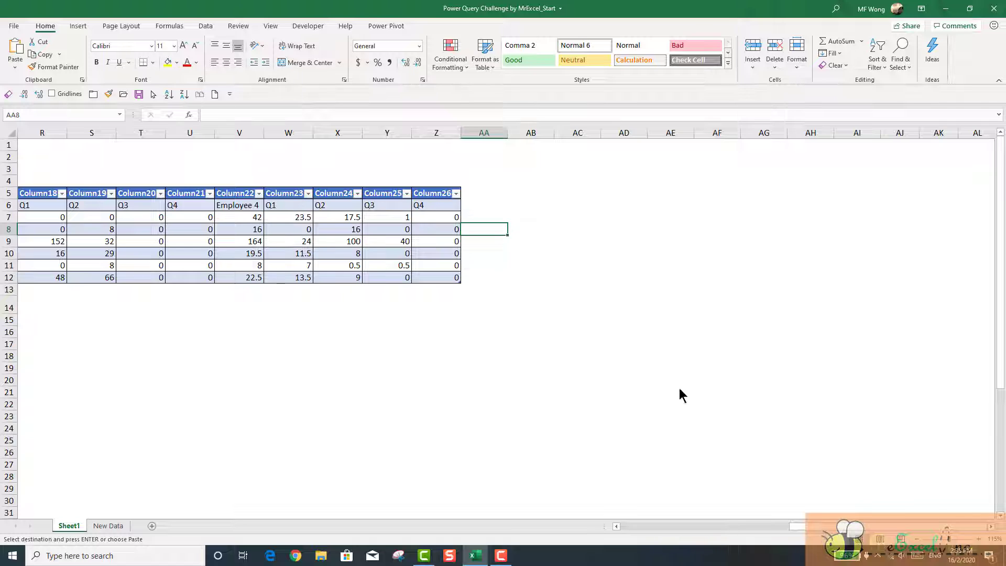
# Load the Sheet1 table into the Power Query Editor as a query from table/range.
pyautogui.moveTo(829, 529); pyautogui.dragTo(646, 528)
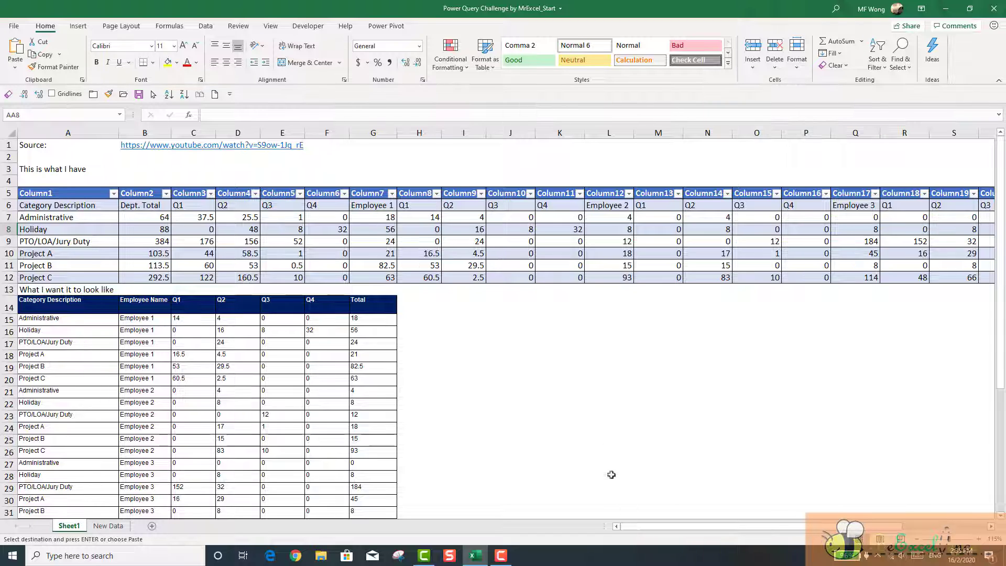
pyautogui.click(490, 244)
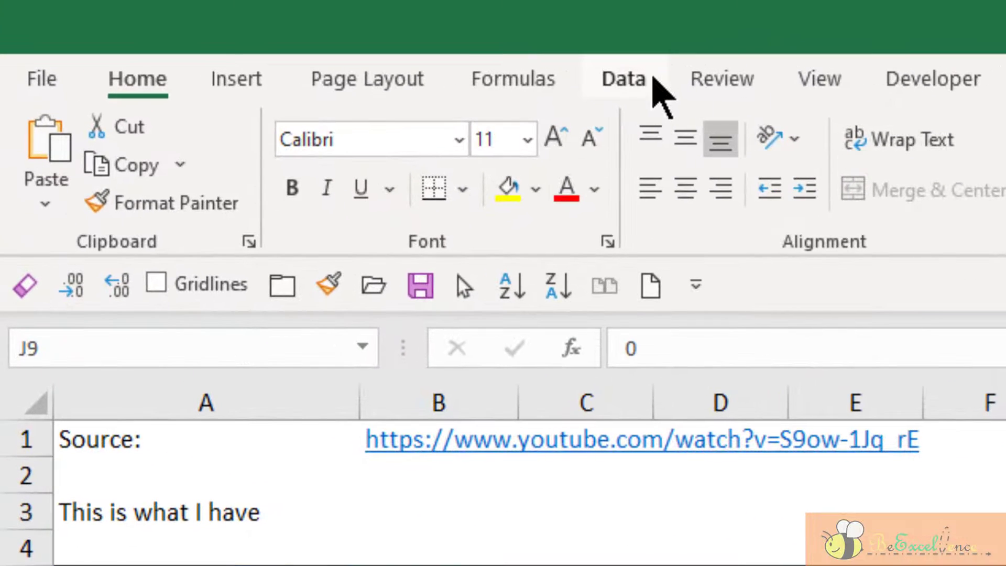
pyautogui.click(212, 27)
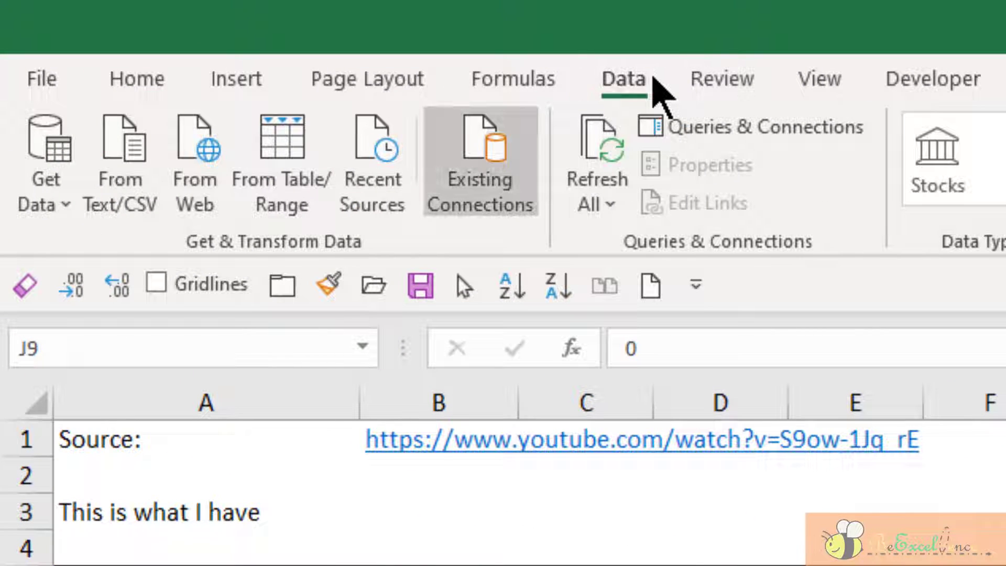
pyautogui.click(294, 153)
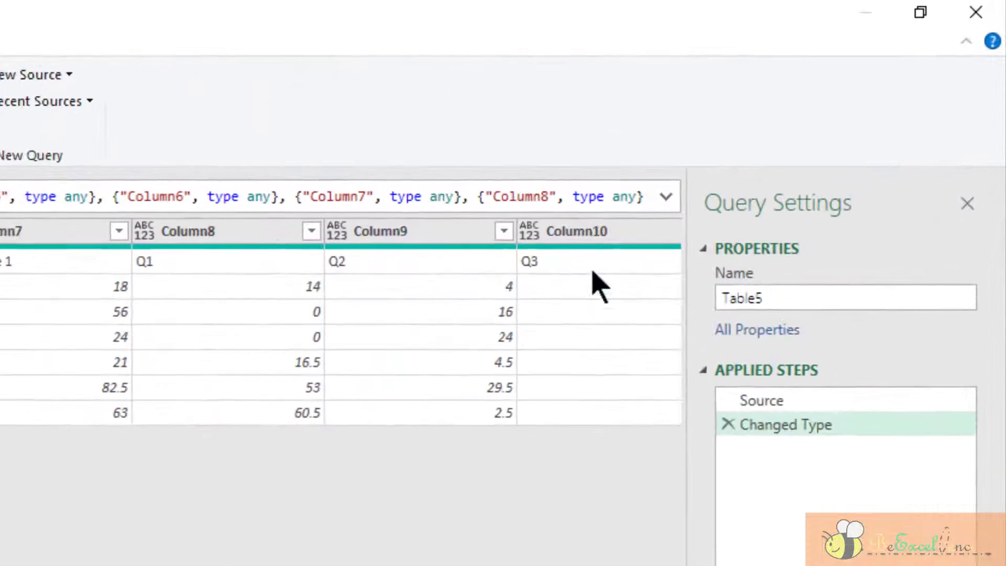
# Rename the query as UglyDataForMakeUp.
pyautogui.click(782, 298)
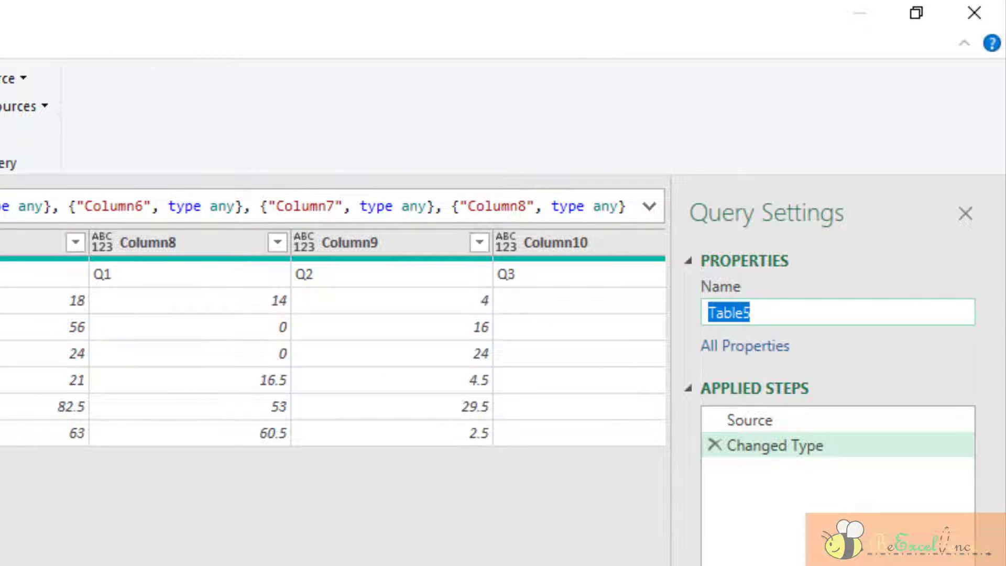
pyautogui.write('UglyDat')
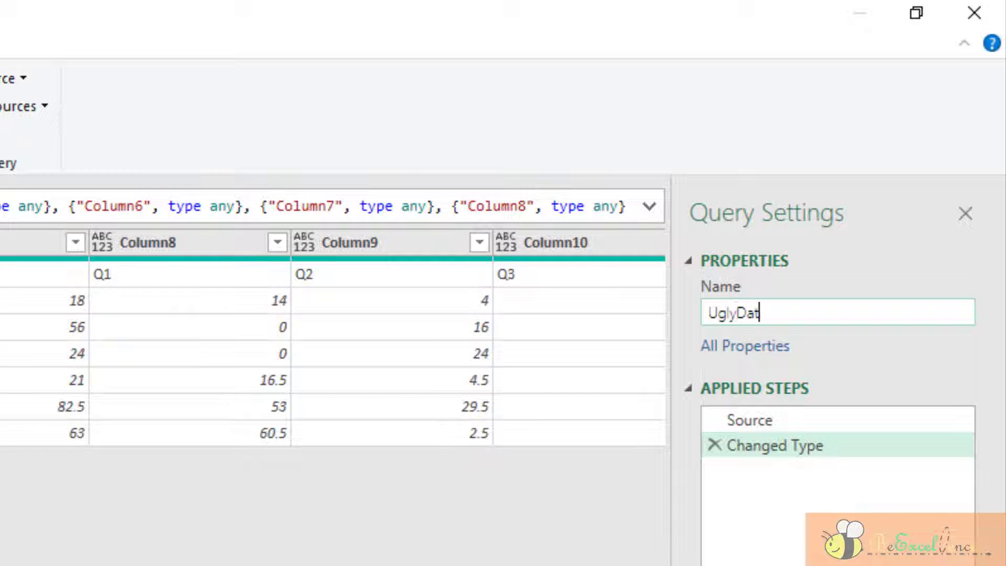
pyautogui.write('aForMakeU')
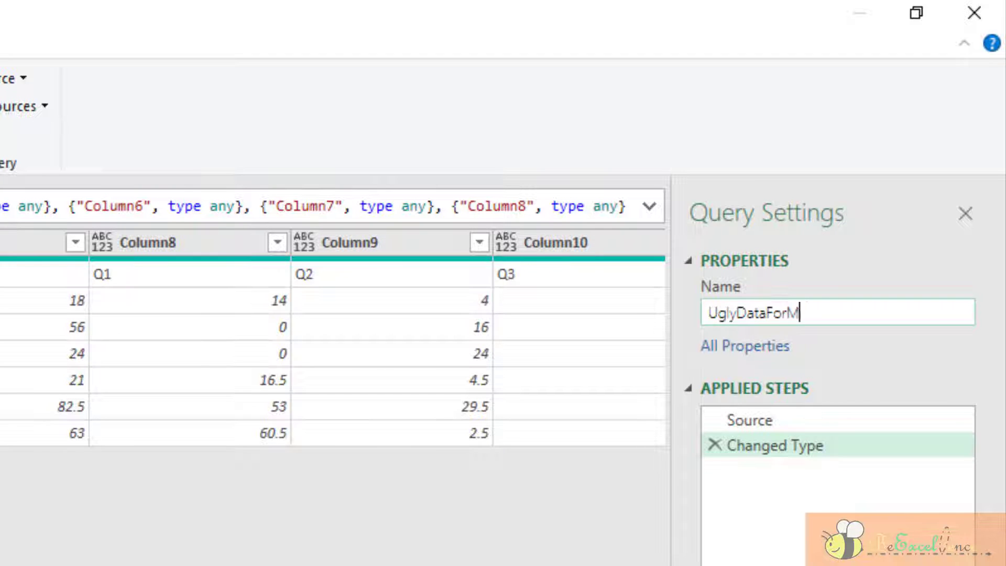
pyautogui.write('p')
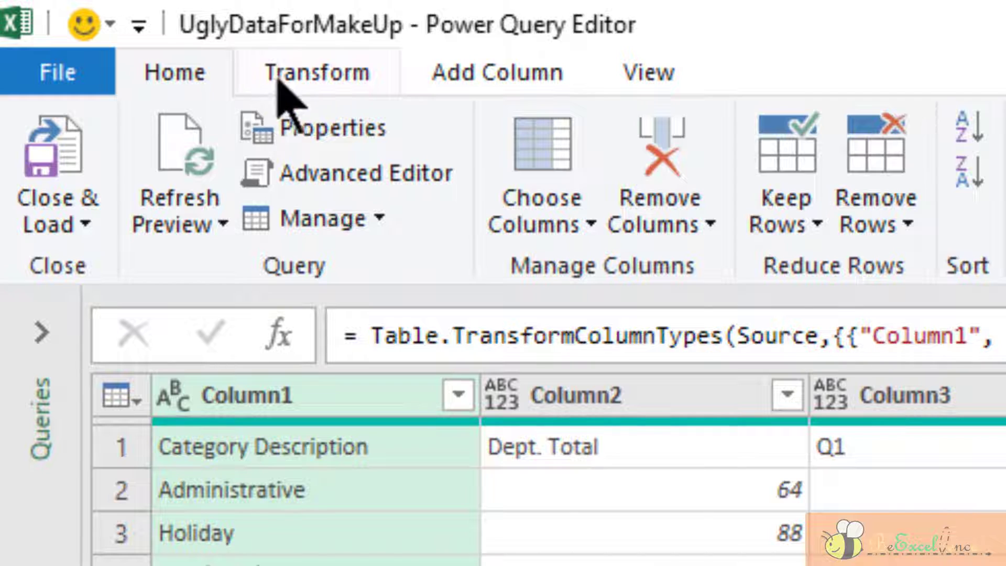
# Transpose the query table and promote its first row to column headers.
pyautogui.click(288, 74)
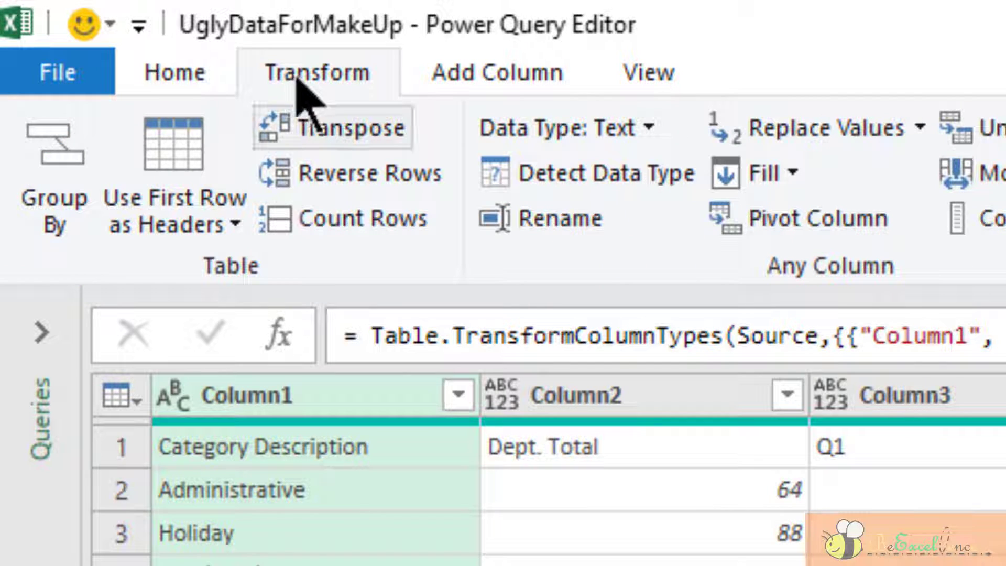
pyautogui.click(387, 130)
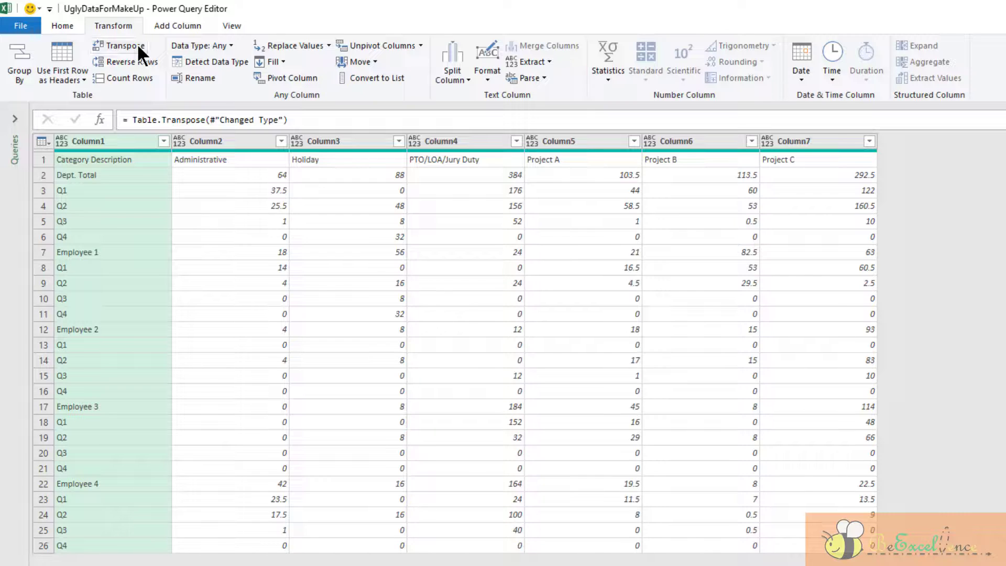
pyautogui.click(41, 158)
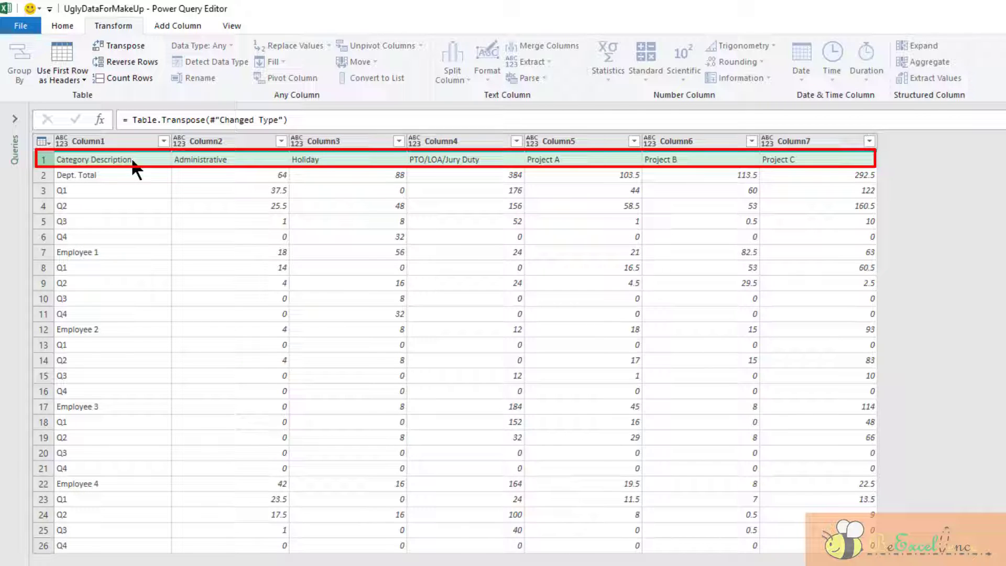
pyautogui.click(58, 28)
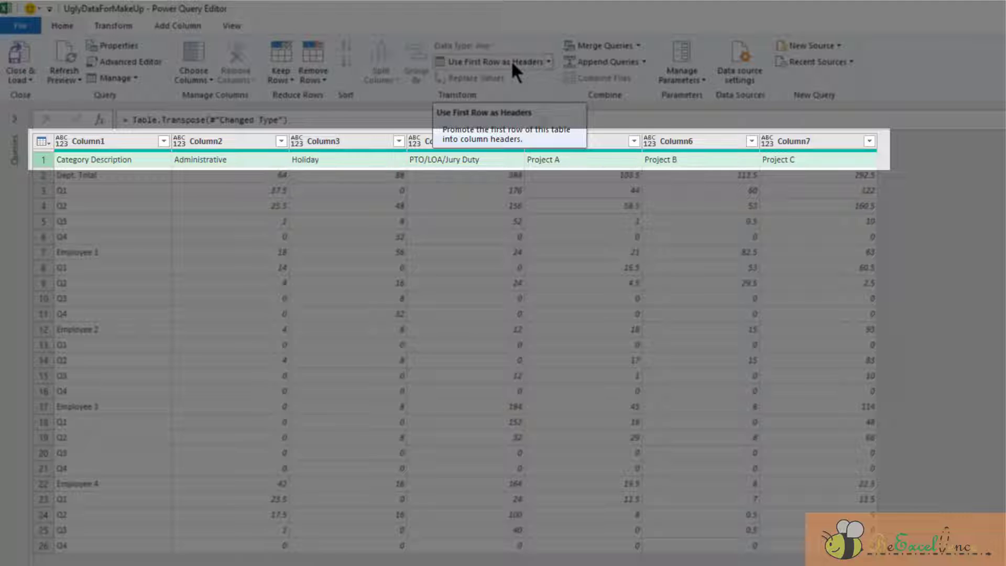
pyautogui.click(515, 62)
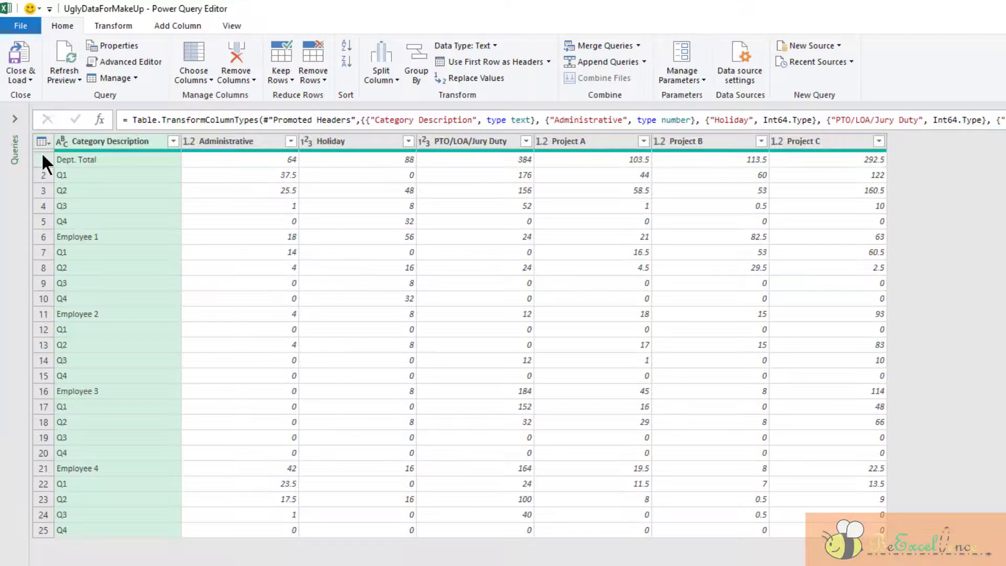
# Examine the Dept. Total row and the four quarter rows beneath it.
pyautogui.click(42, 157)
pyautogui.click(43, 173)
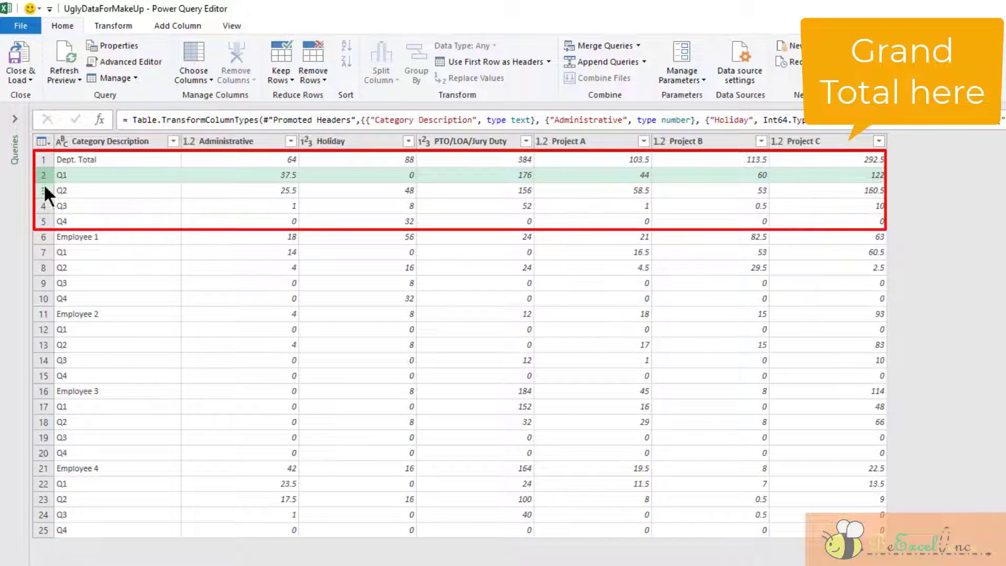
pyautogui.click(43, 190)
pyautogui.click(43, 205)
pyautogui.click(43, 221)
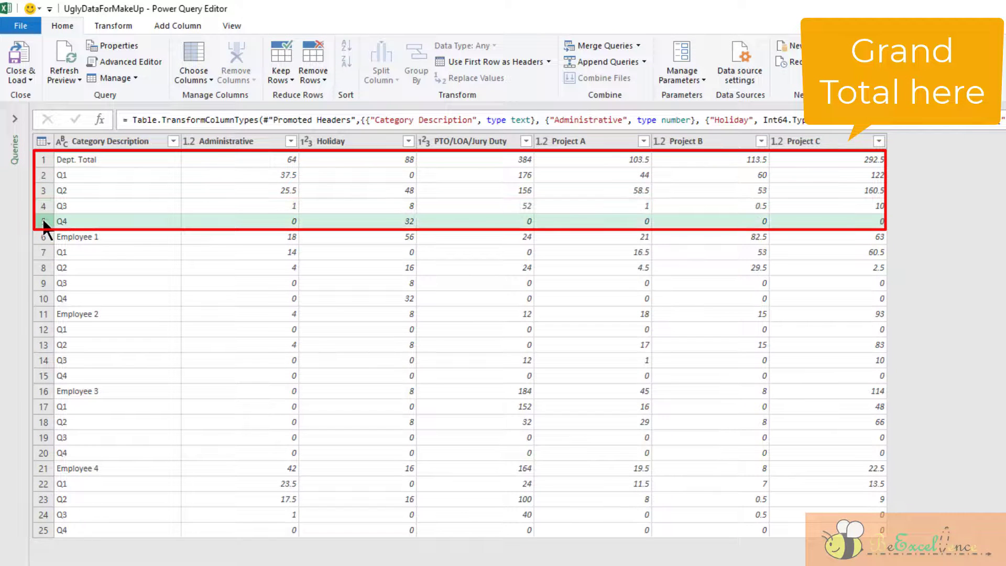
# Examine how each employee row relates to the Q1 to Q4 rows beneath it, starting with Employee 1.
pyautogui.click(43, 236)
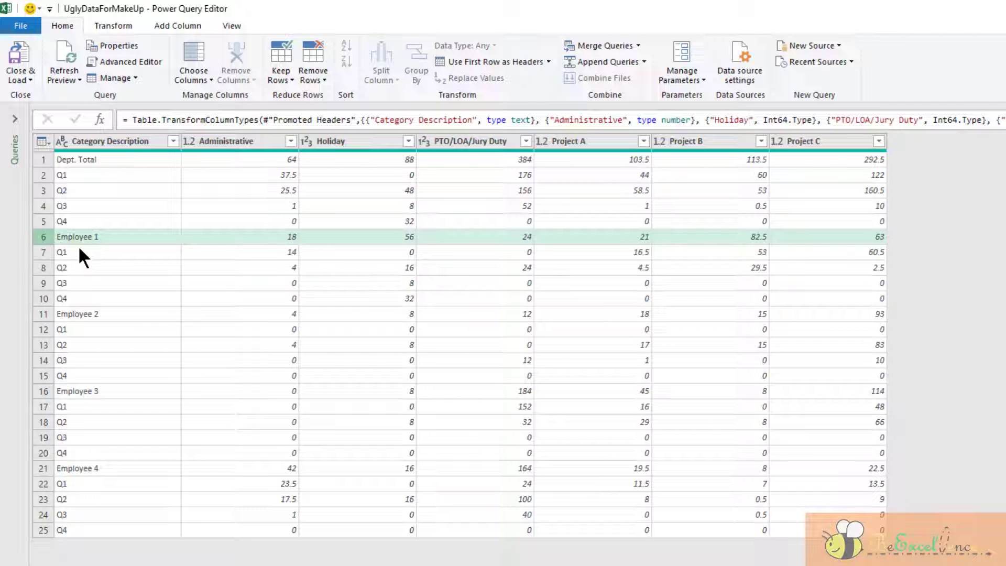
pyautogui.click(110, 240)
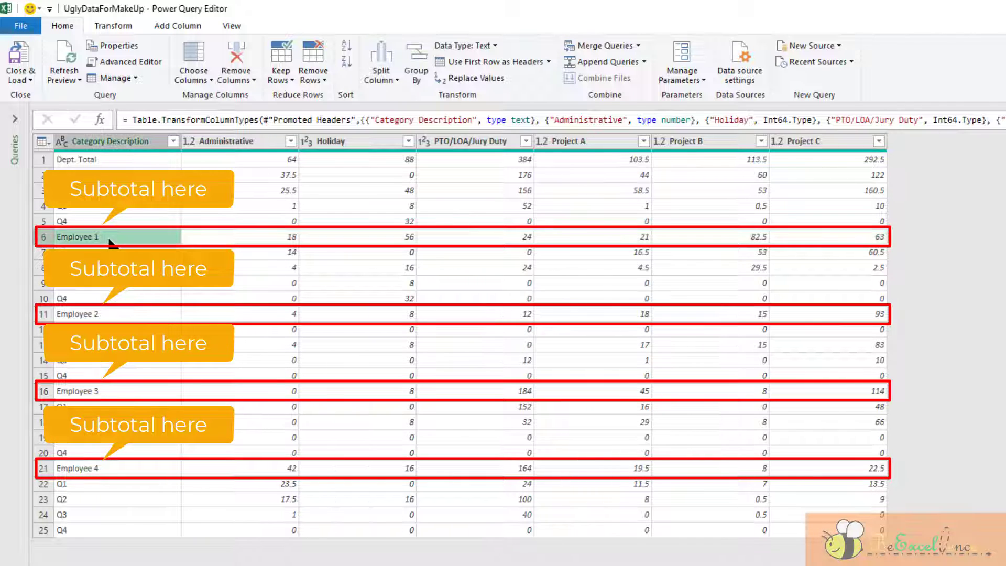
pyautogui.click(300, 238)
pyautogui.click(272, 239)
pyautogui.click(126, 252)
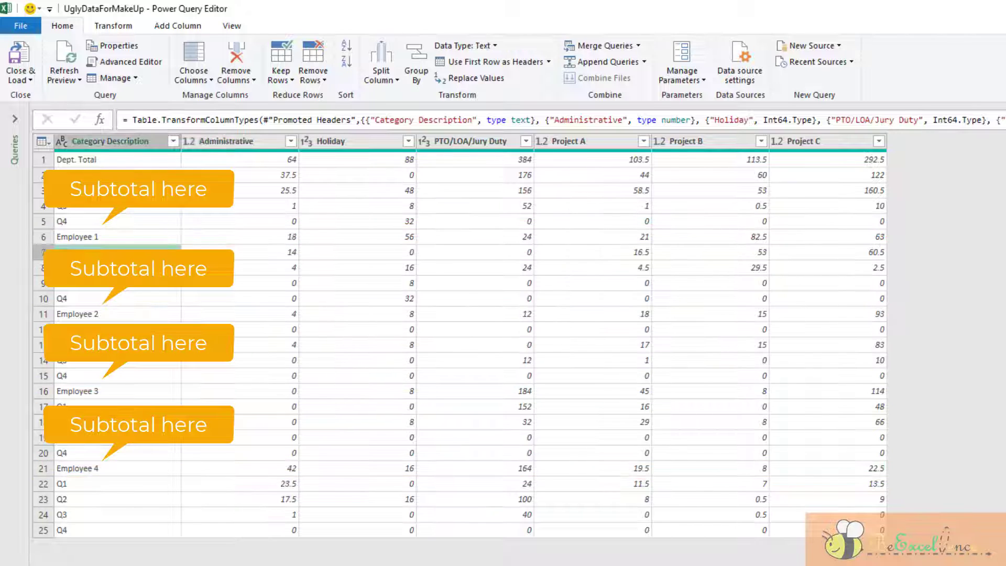
pyautogui.click(127, 267)
pyautogui.click(127, 282)
pyautogui.click(130, 294)
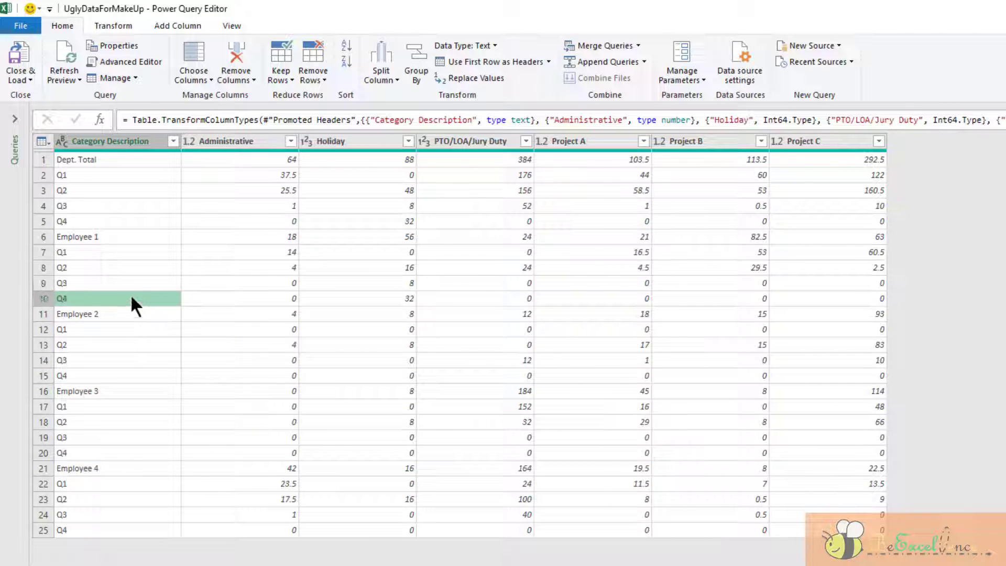
pyautogui.click(45, 314)
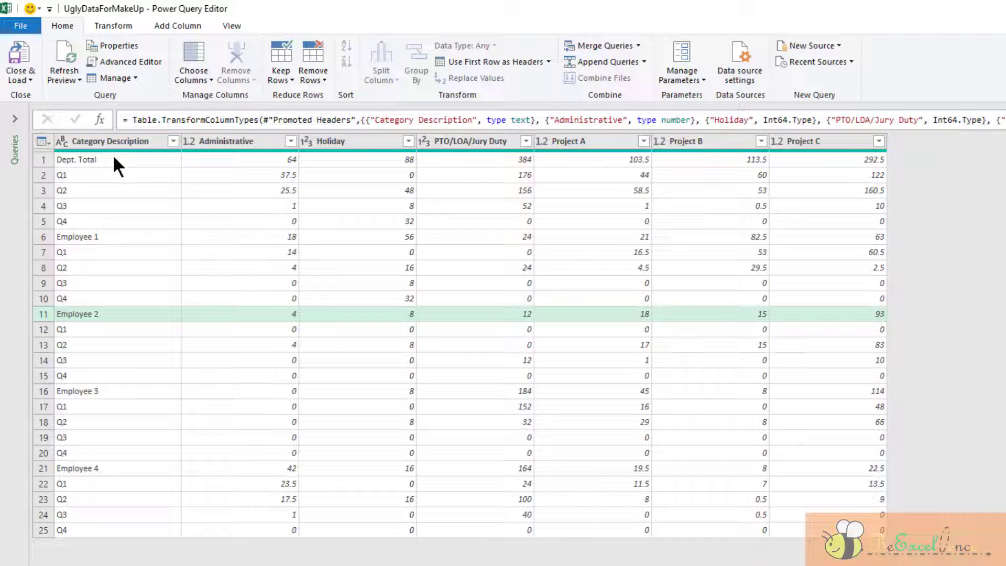
# Remove the top 5 rows, which hold the department total and its quarters.
pyautogui.click(46, 159)
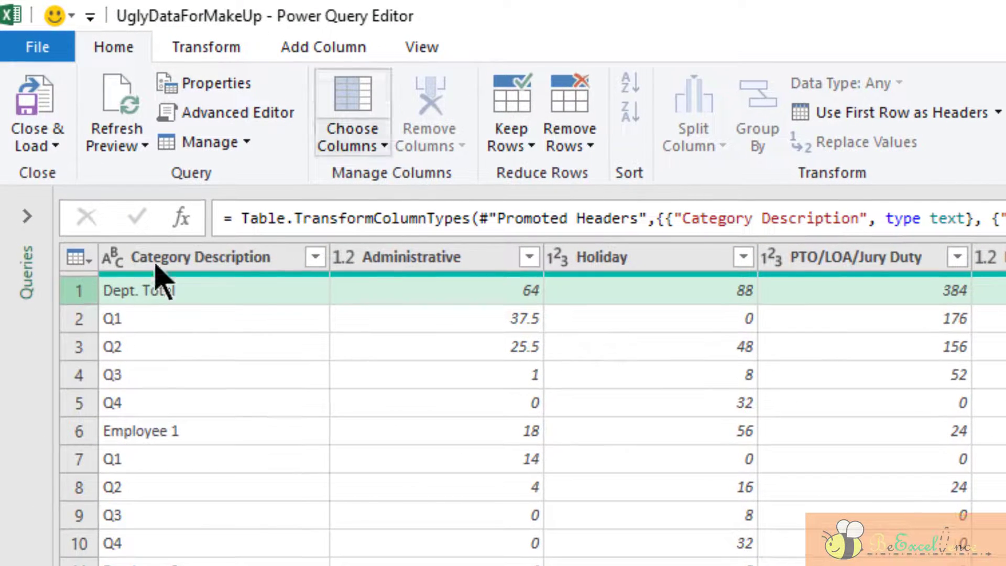
pyautogui.click(591, 145)
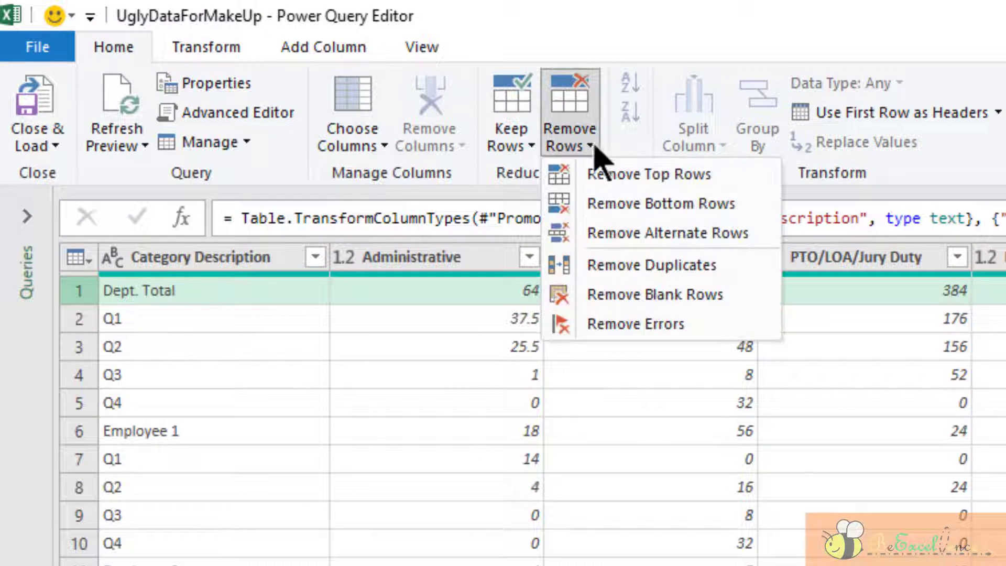
pyautogui.click(688, 175)
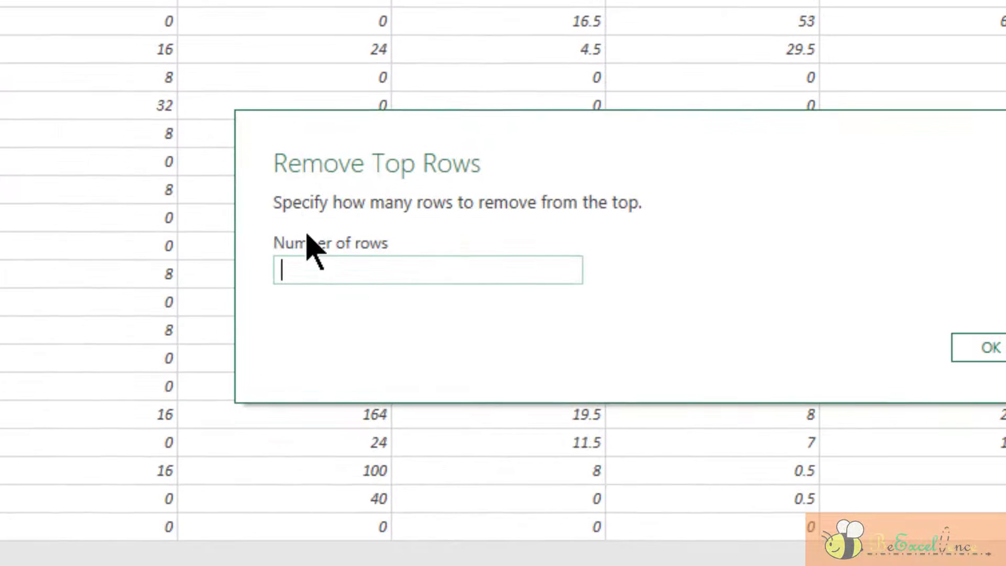
pyautogui.write('5')
pyautogui.press('Return')
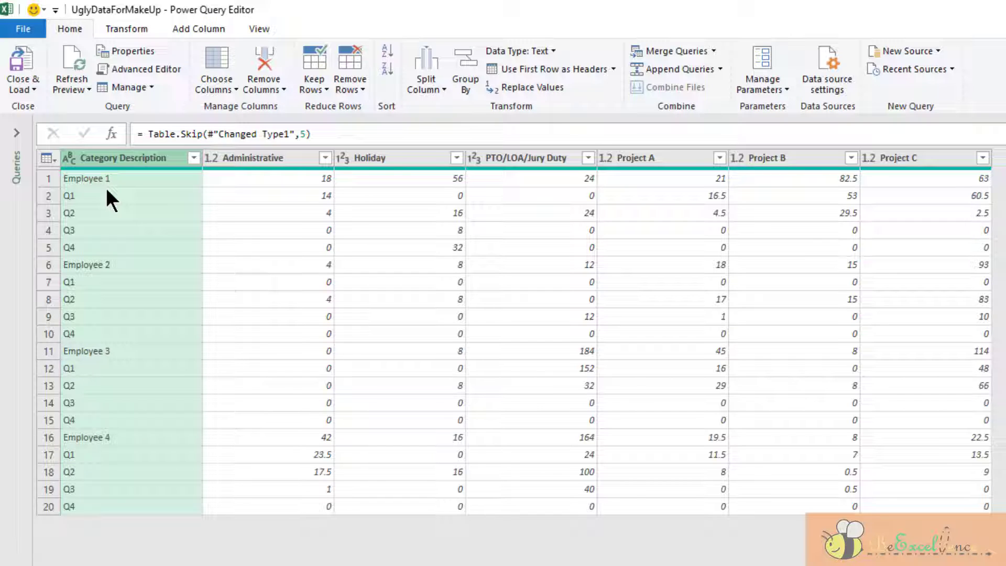
# Examine the Q1 to Q4 rows under Employees 1, 2 and 3 in the Category Description column.
pyautogui.click(80, 194)
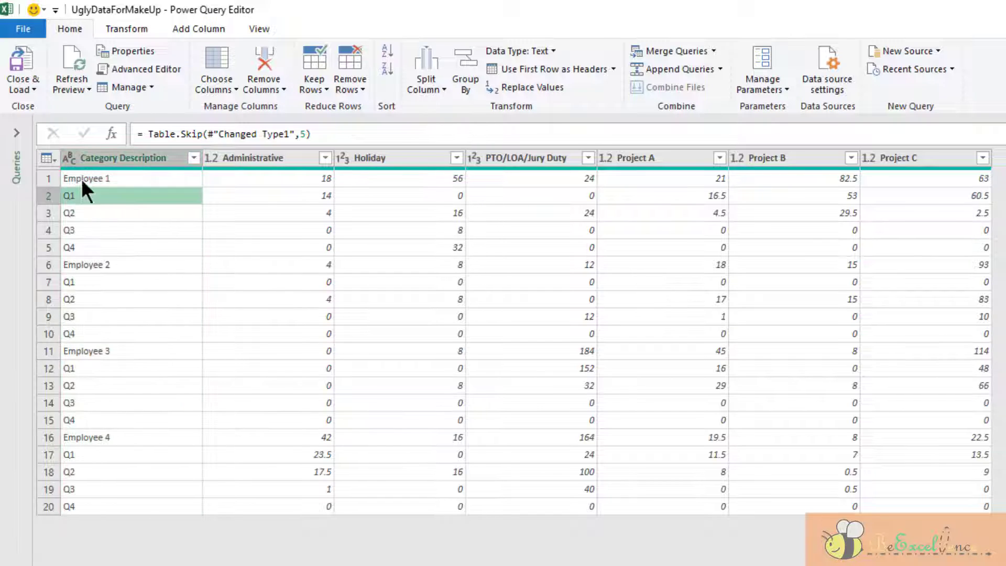
pyautogui.click(82, 178)
pyautogui.click(87, 210)
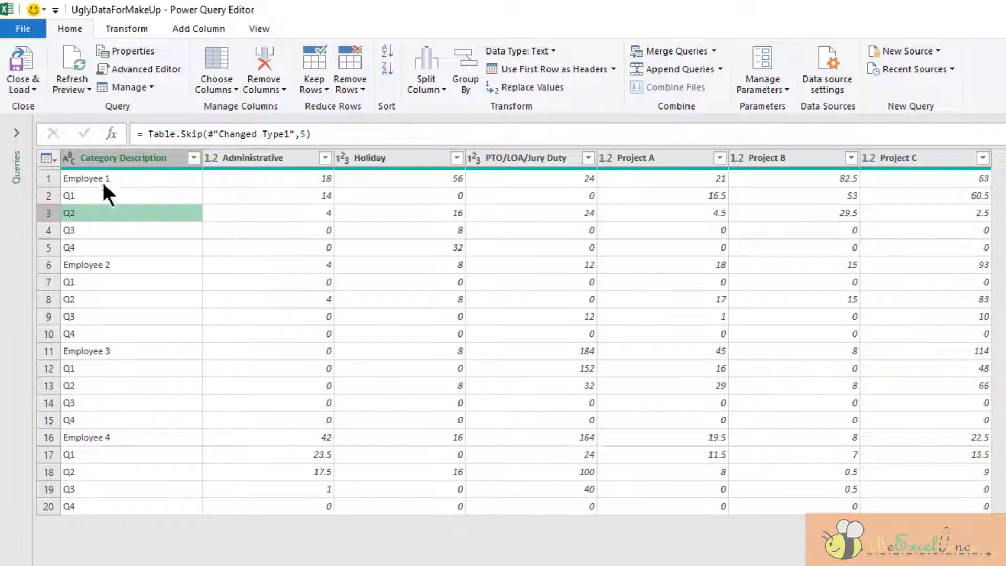
pyautogui.press('Down')
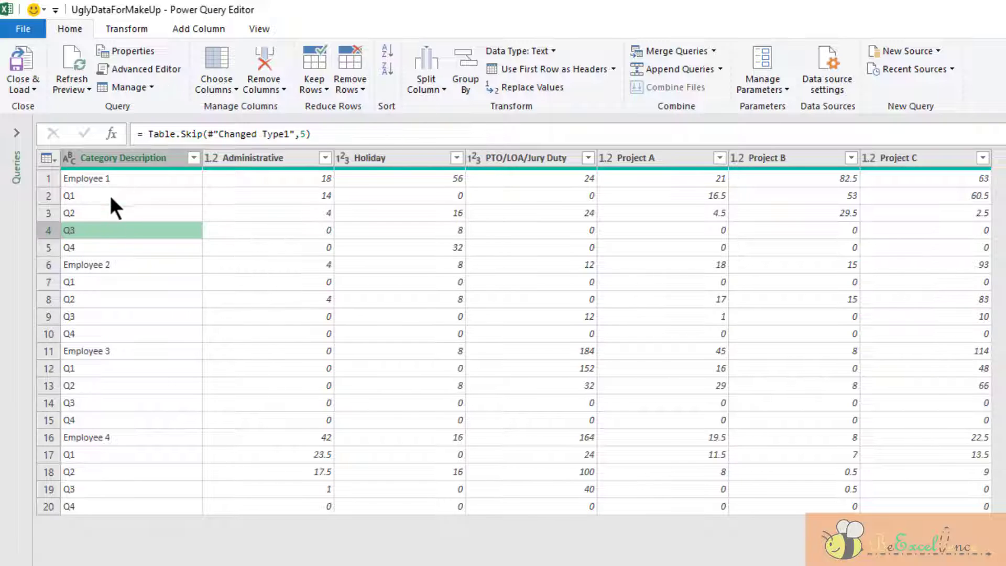
pyautogui.press('Down')
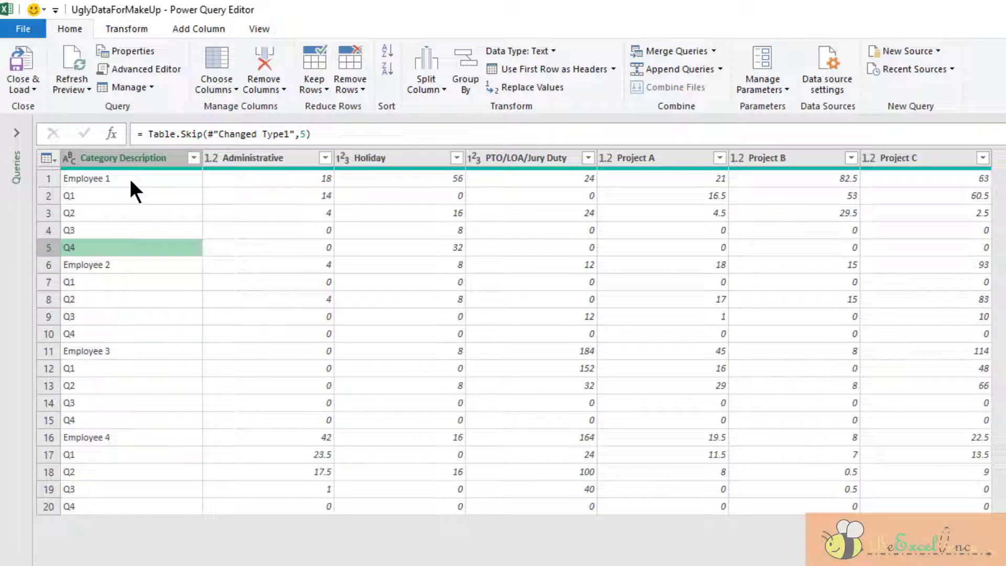
pyautogui.click(73, 279)
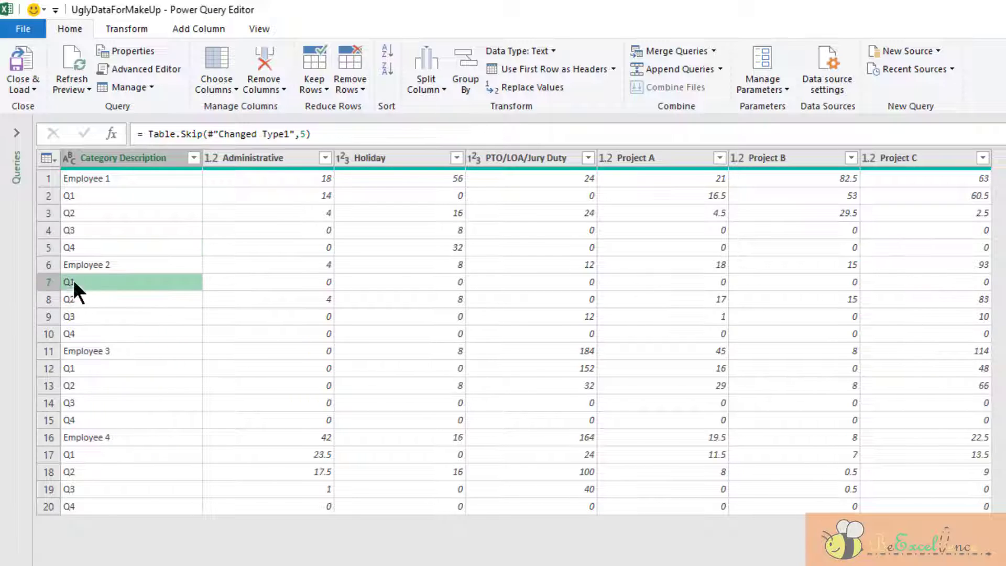
pyautogui.click(96, 301)
pyautogui.click(116, 314)
pyautogui.click(124, 331)
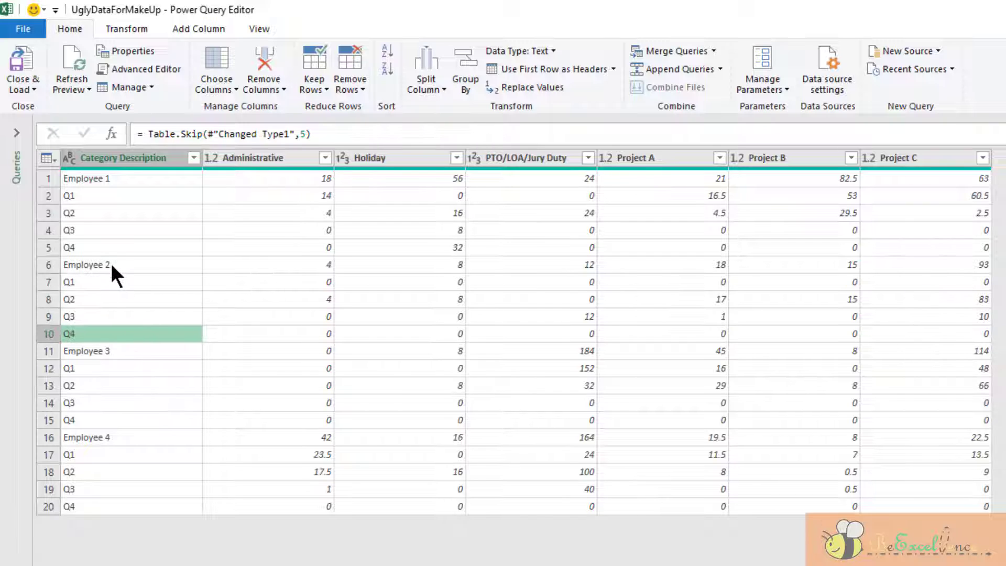
pyautogui.click(108, 368)
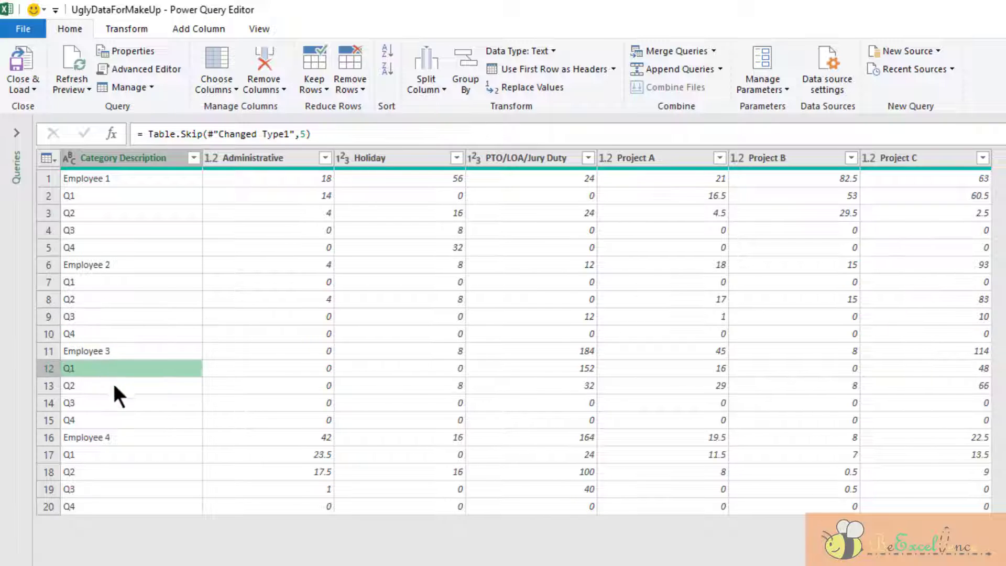
pyautogui.click(113, 384)
pyautogui.click(127, 403)
pyautogui.click(134, 420)
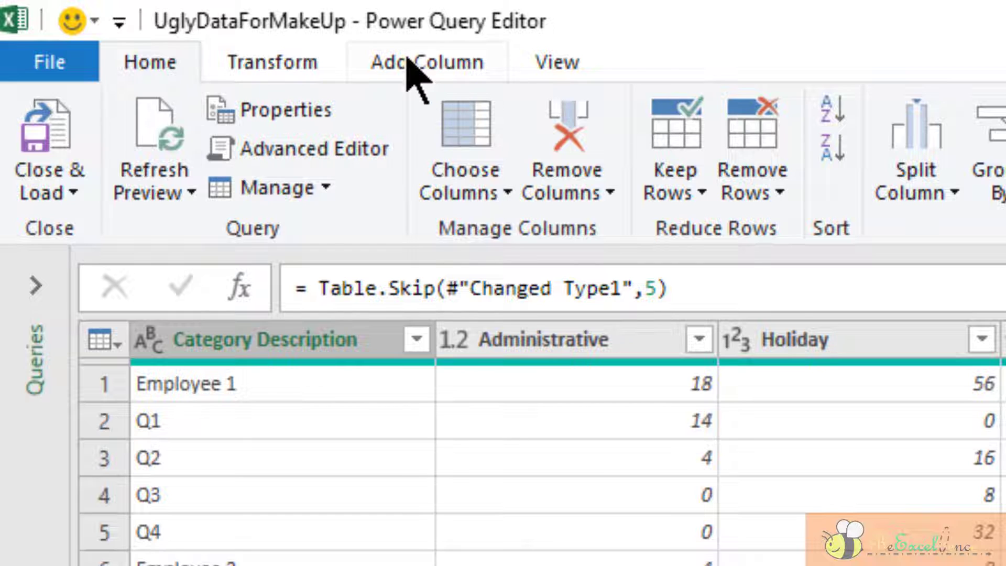
# Add an index column to the query that starts at 0 and increases by 1.
pyautogui.click(408, 63)
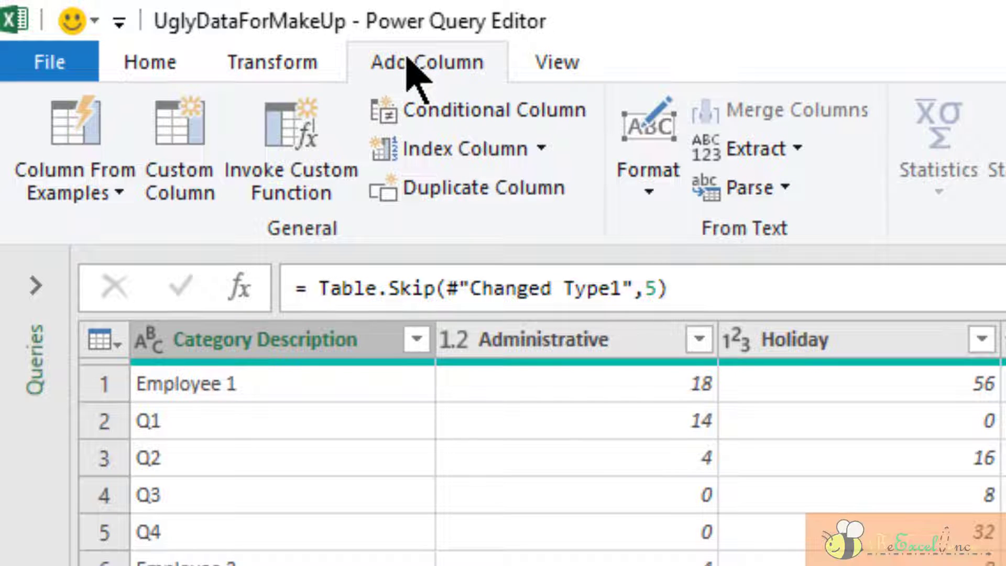
pyautogui.click(471, 150)
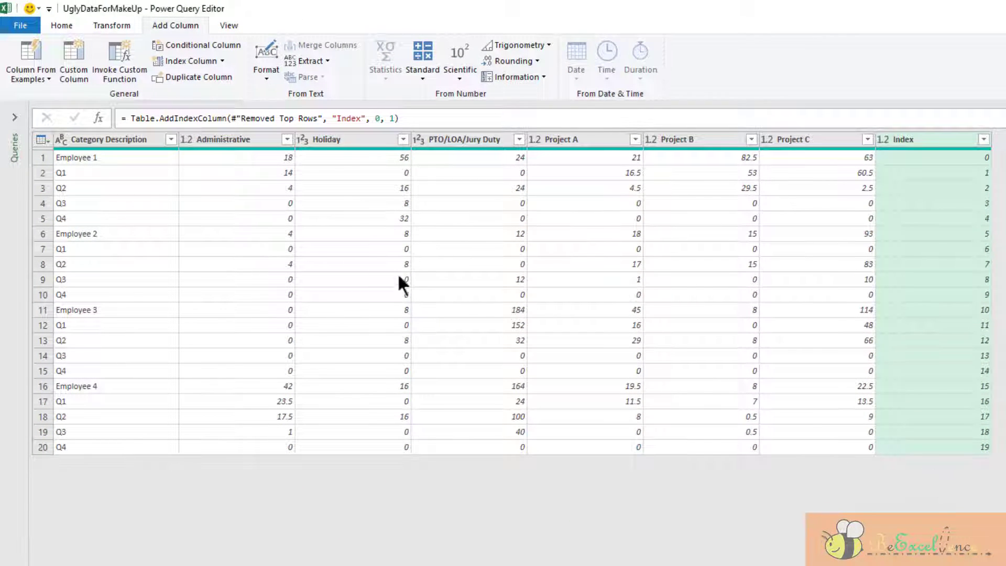
pyautogui.click(71, 155)
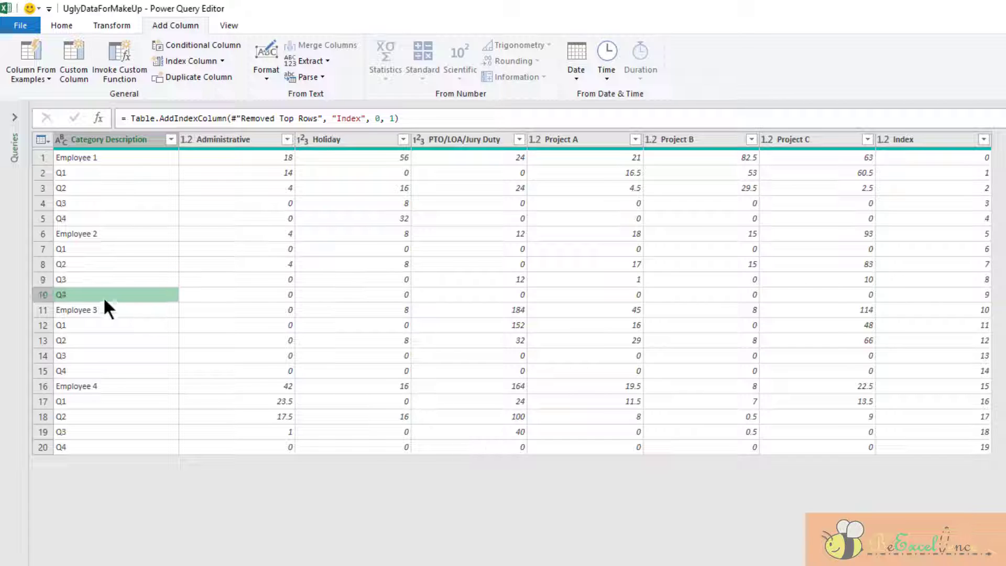
# Transform the Index column with the Modulo operation, using 5 as the divisor.
pyautogui.click(957, 139)
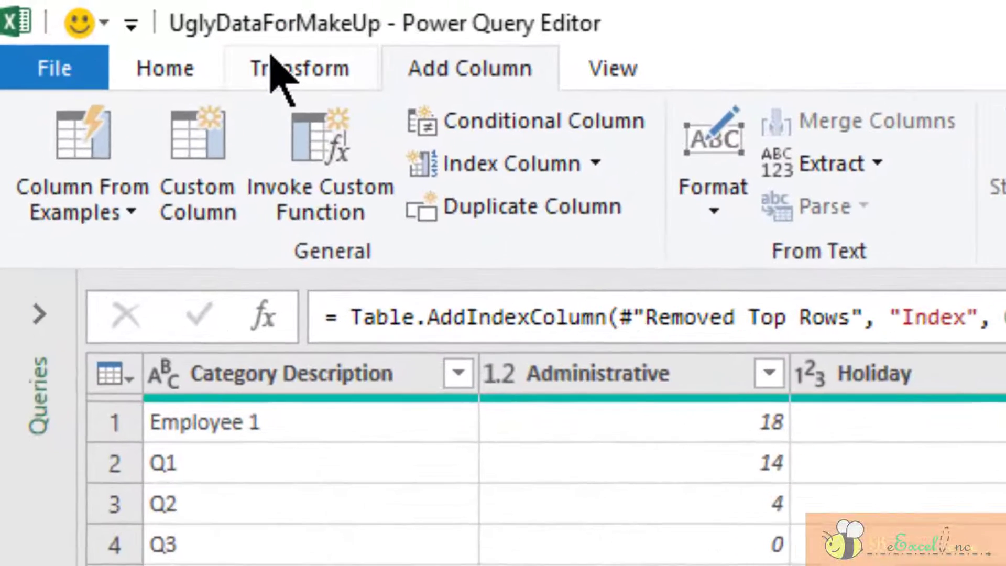
pyautogui.click(100, 21)
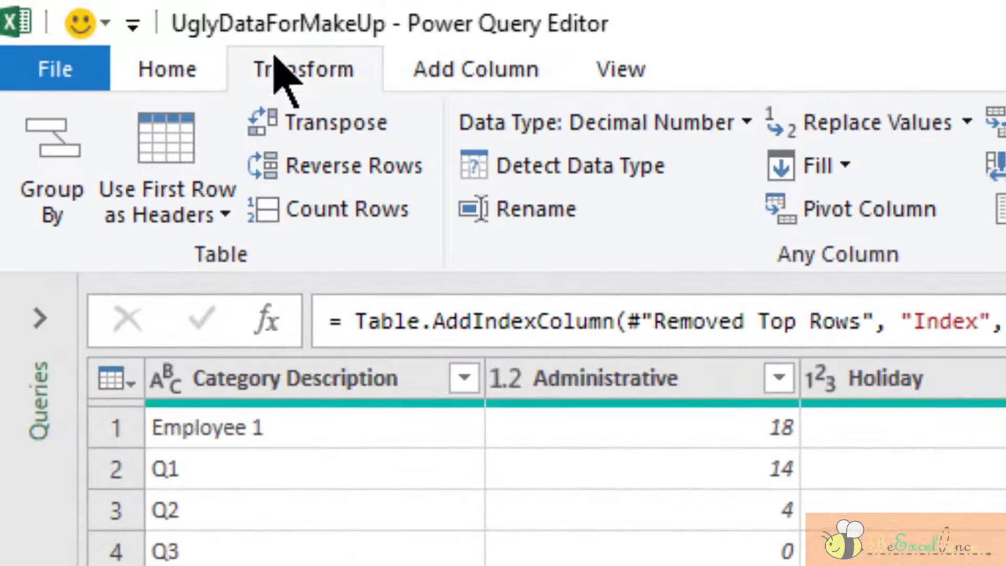
pyautogui.click(518, 210)
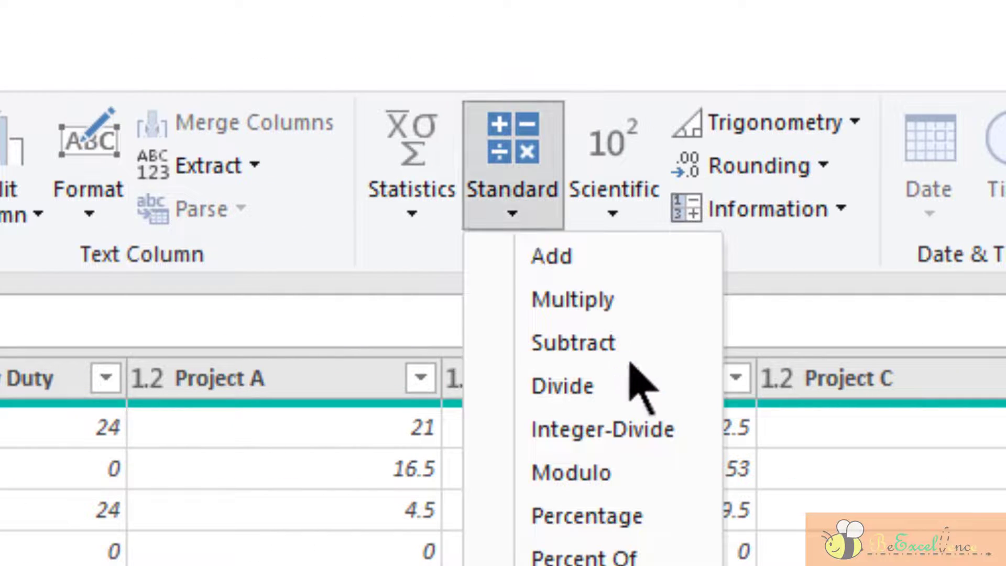
pyautogui.press('Down')
pyautogui.press('Down')
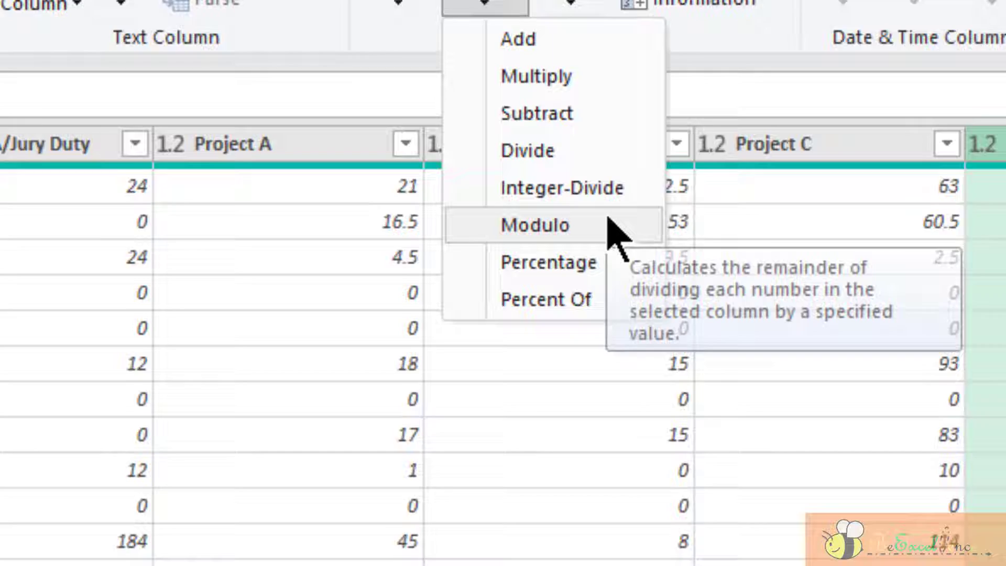
pyautogui.click(659, 472)
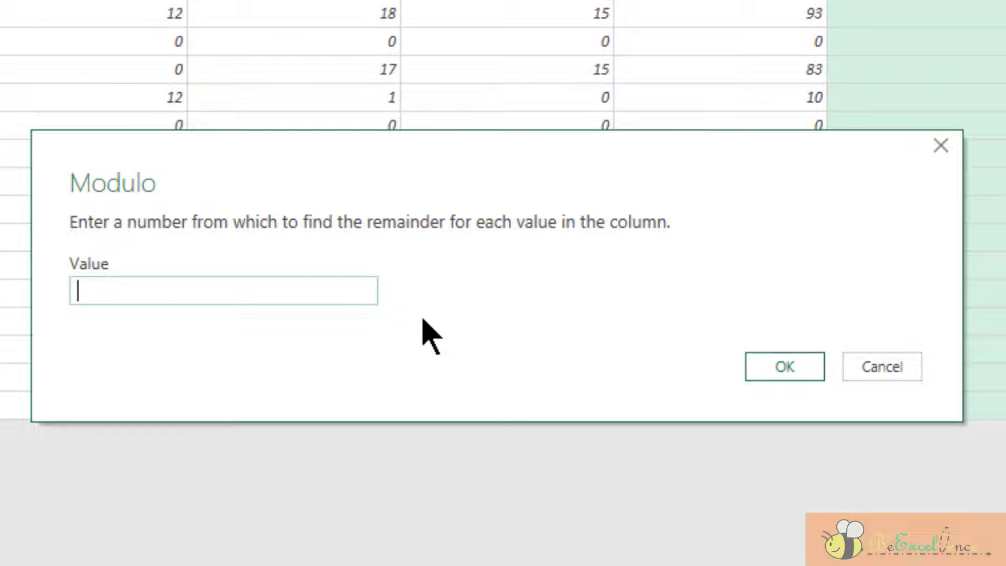
pyautogui.write('5')
pyautogui.click(785, 366)
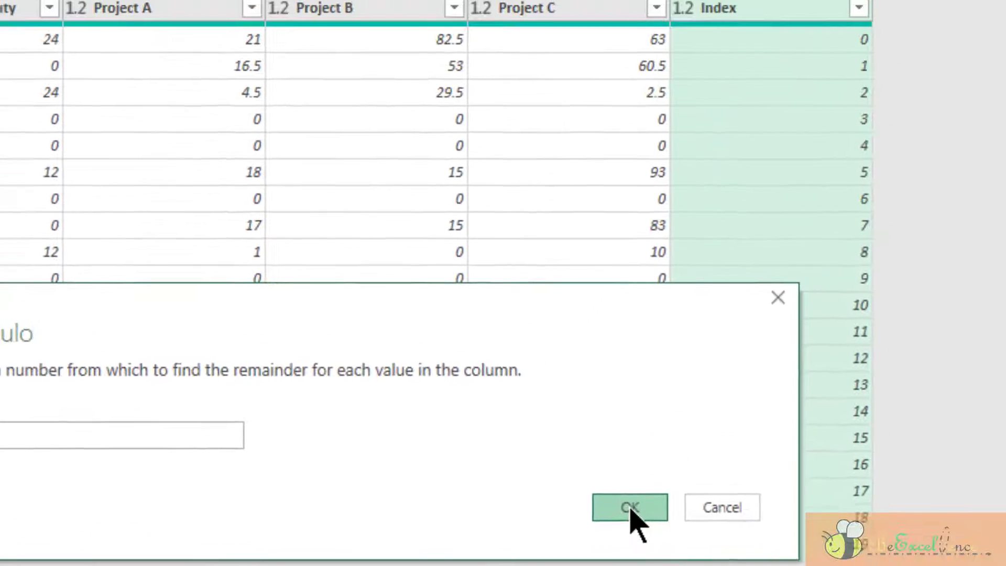
# Examine how the Index values line up with the employee rows and their quarter rows.
pyautogui.click(771, 152)
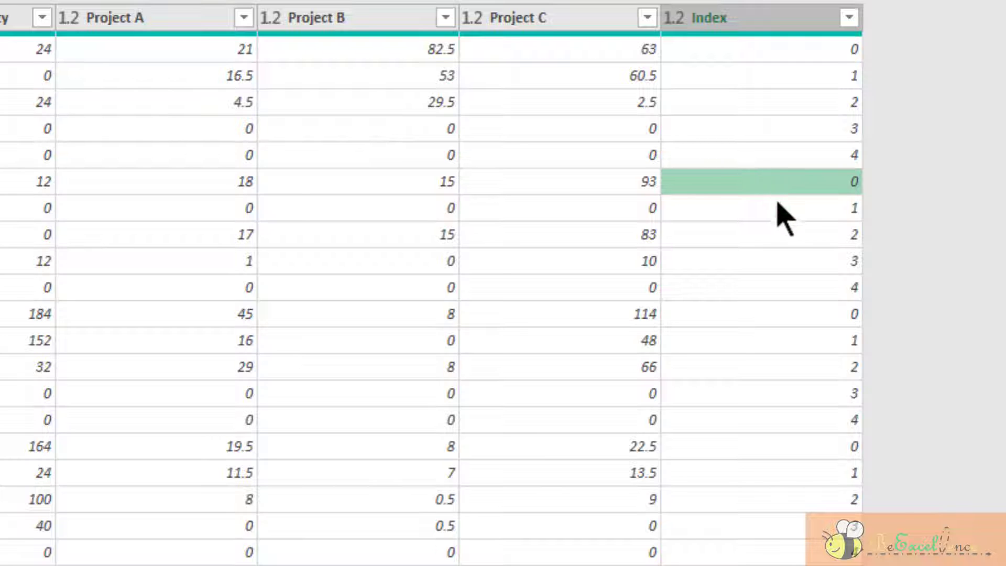
pyautogui.click(784, 215)
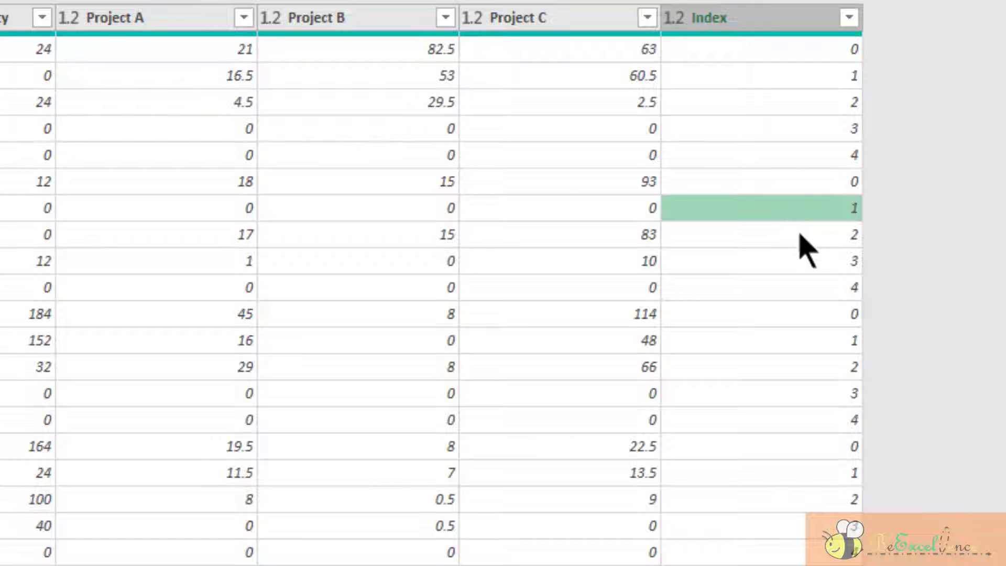
pyautogui.click(799, 234)
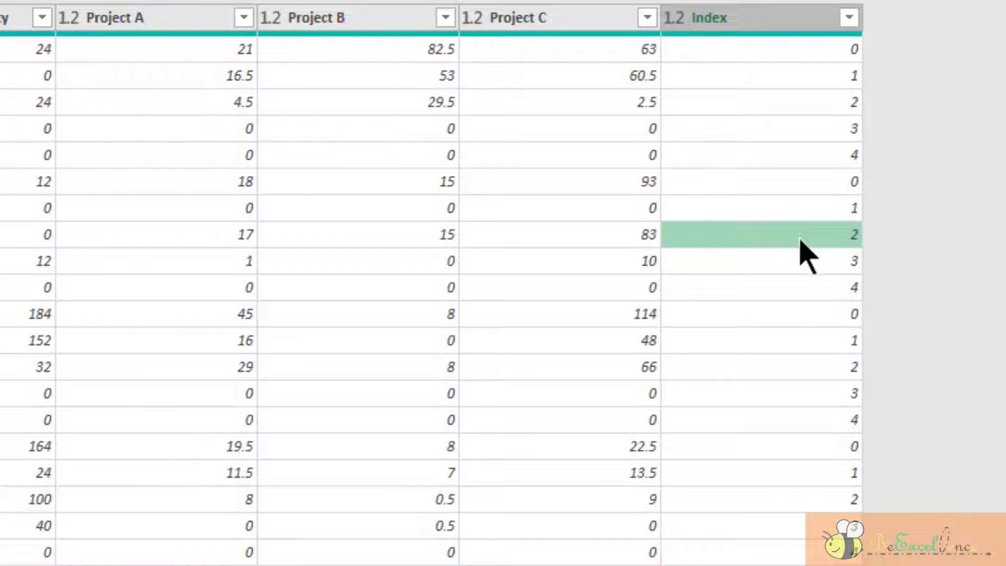
pyautogui.click(797, 313)
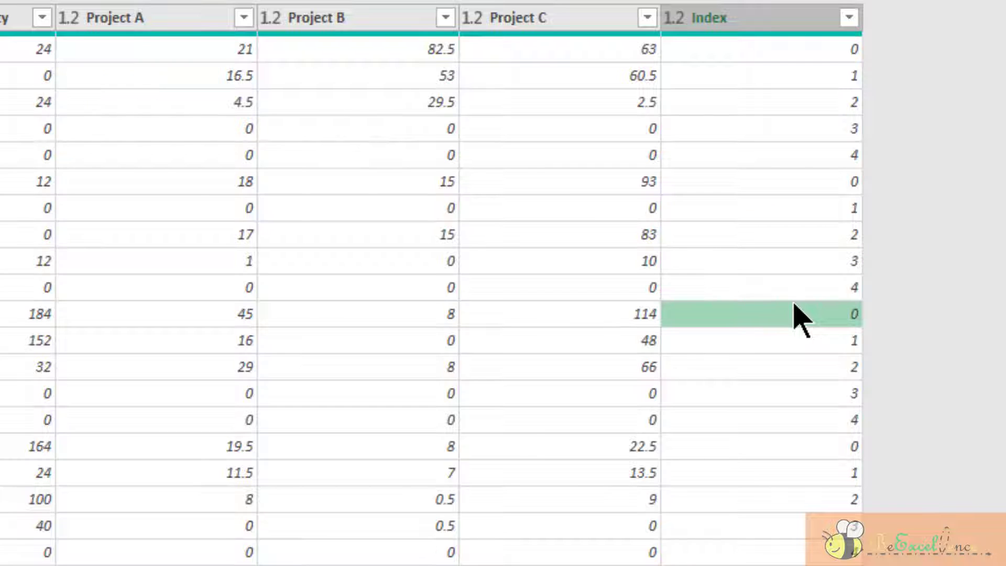
pyautogui.hotkey('ctrl', 'Up')
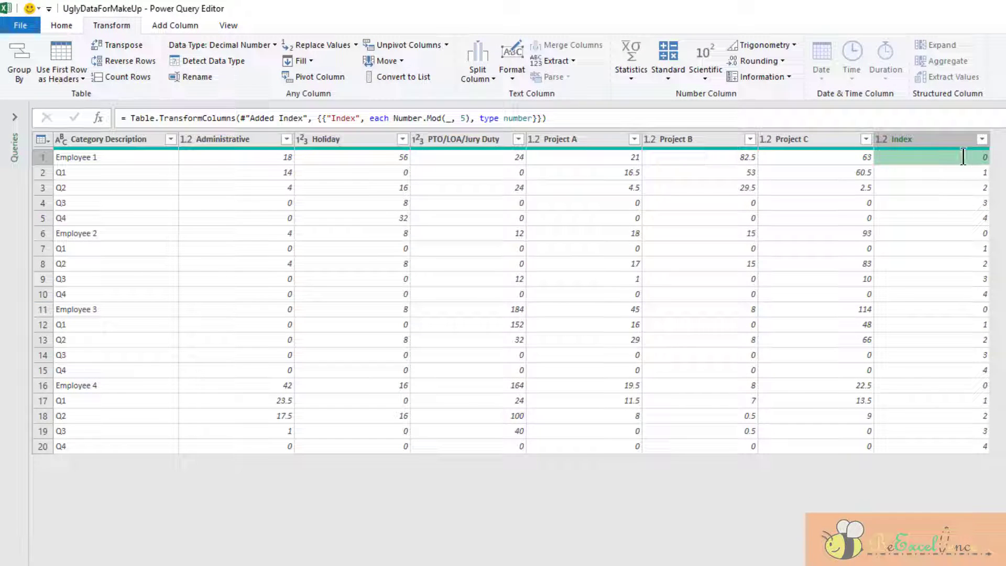
pyautogui.click(37, 156)
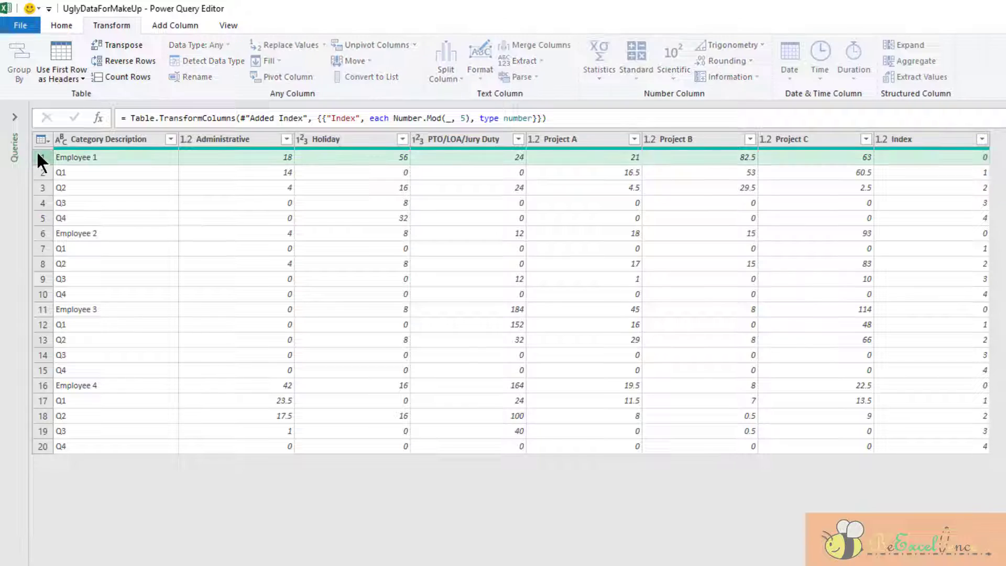
pyautogui.click(45, 228)
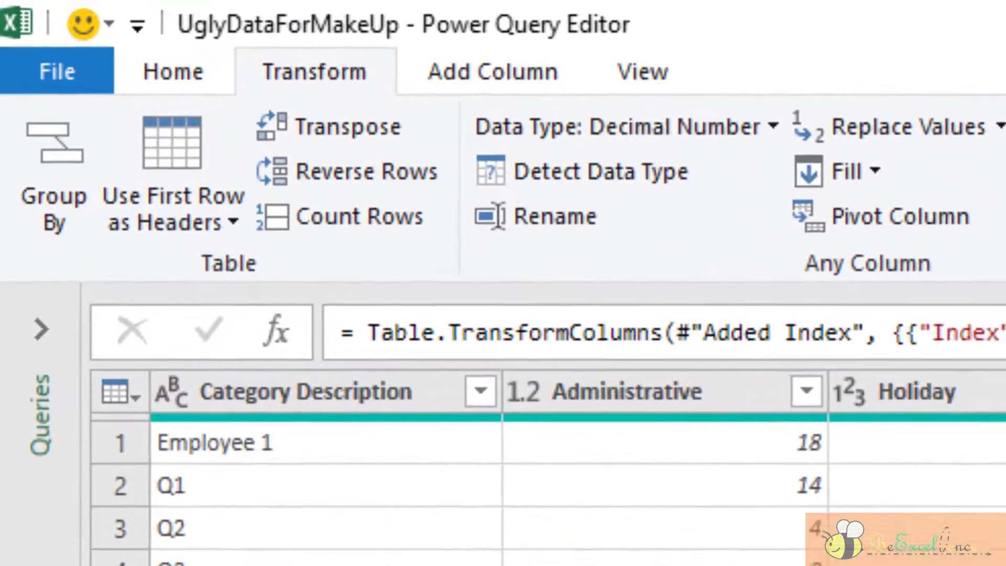
# Start a conditional column named Name with the condition that Index equals 0.
pyautogui.click(186, 25)
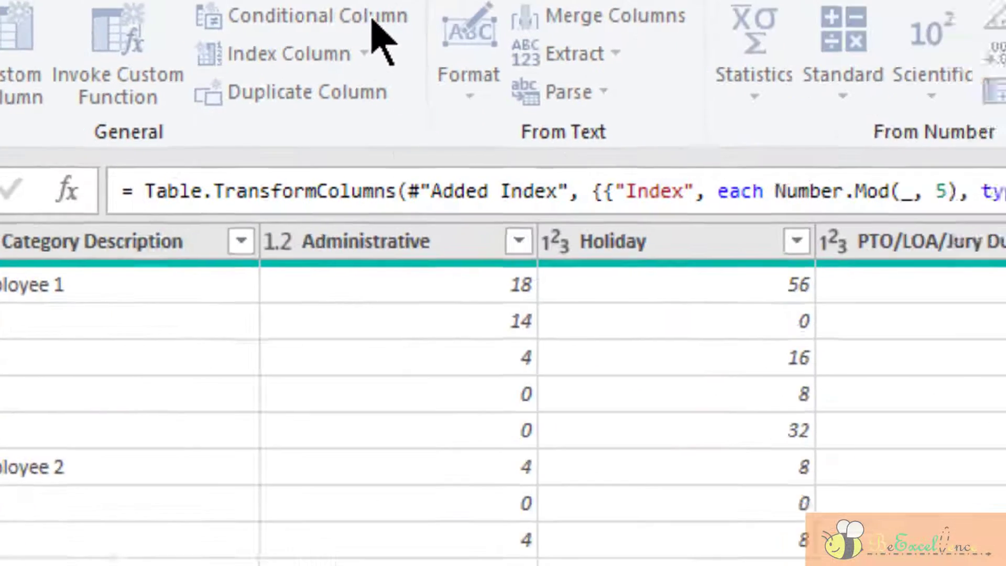
pyautogui.click(636, 131)
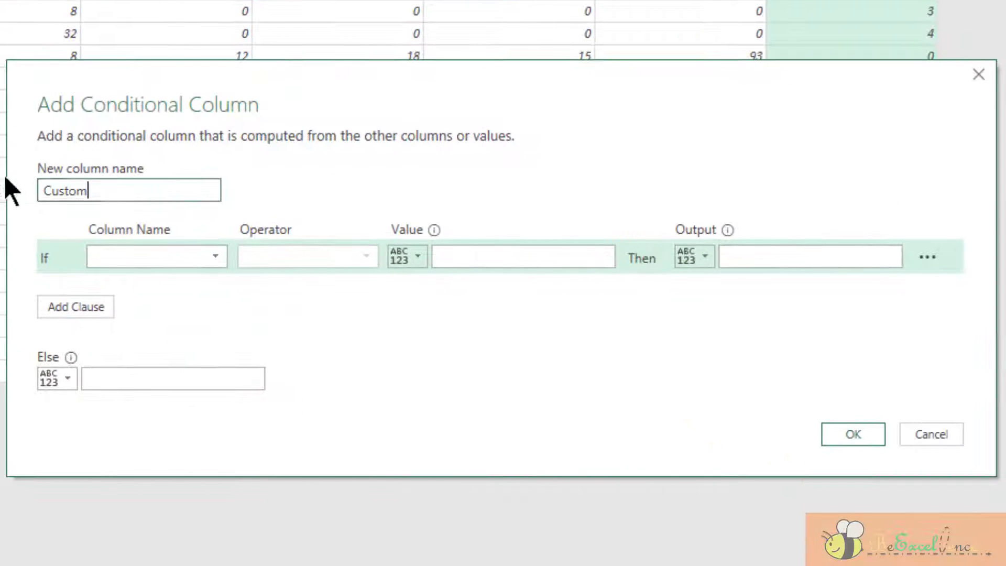
pyautogui.write('Name')
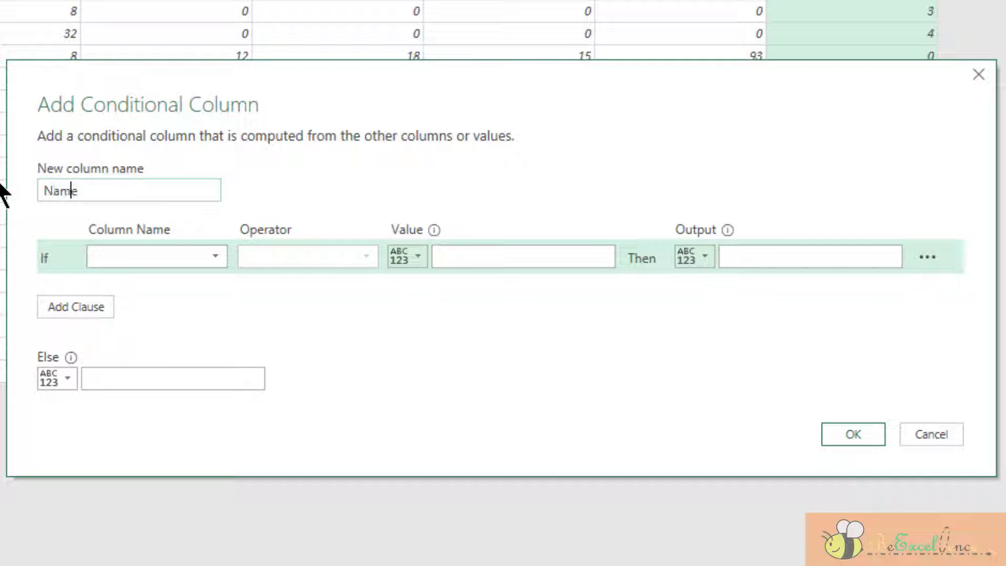
pyautogui.click(187, 255)
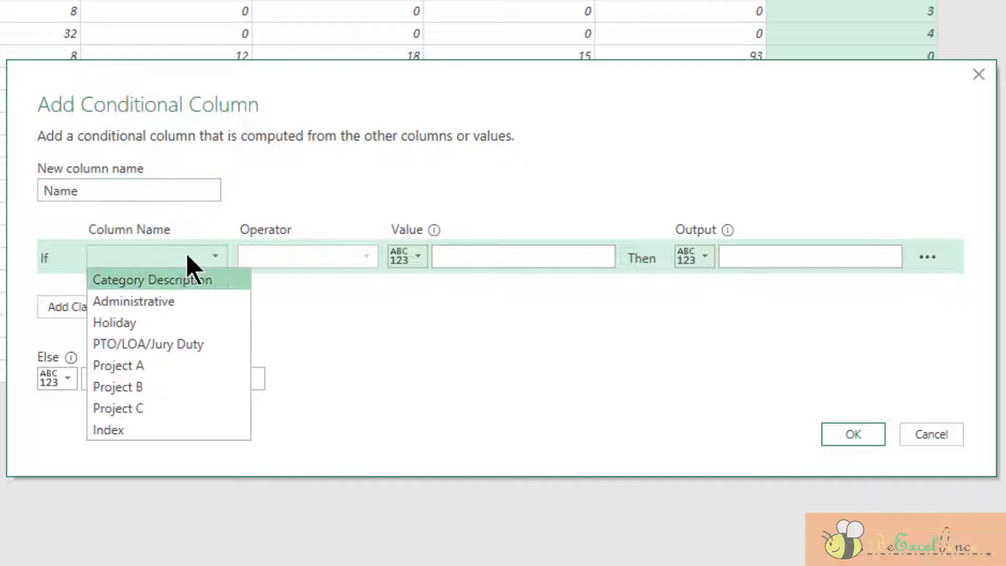
pyautogui.click(186, 427)
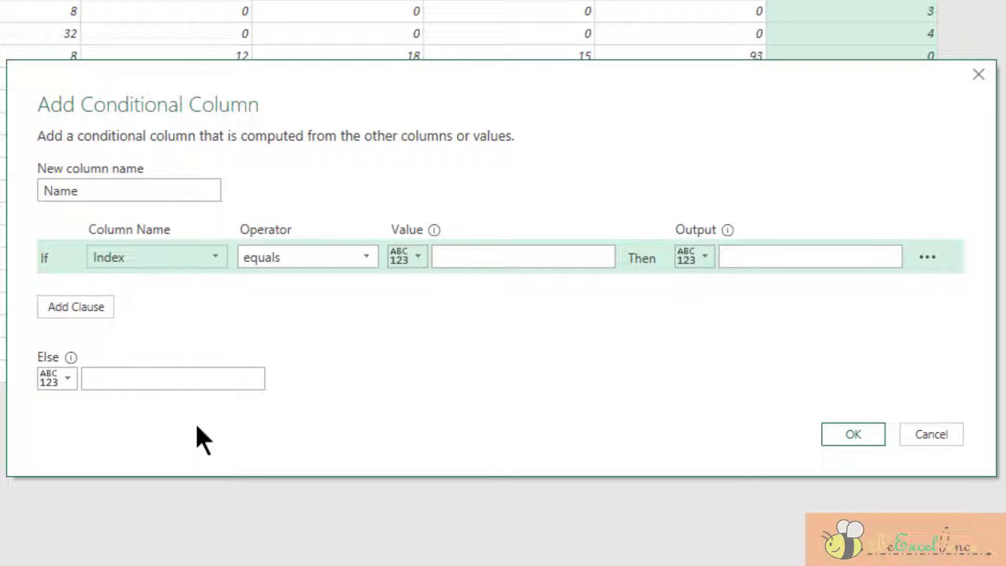
pyautogui.click(485, 258)
pyautogui.write('0')
# Set the Name condition's output to the values of the Category Description column.
pyautogui.click(849, 259)
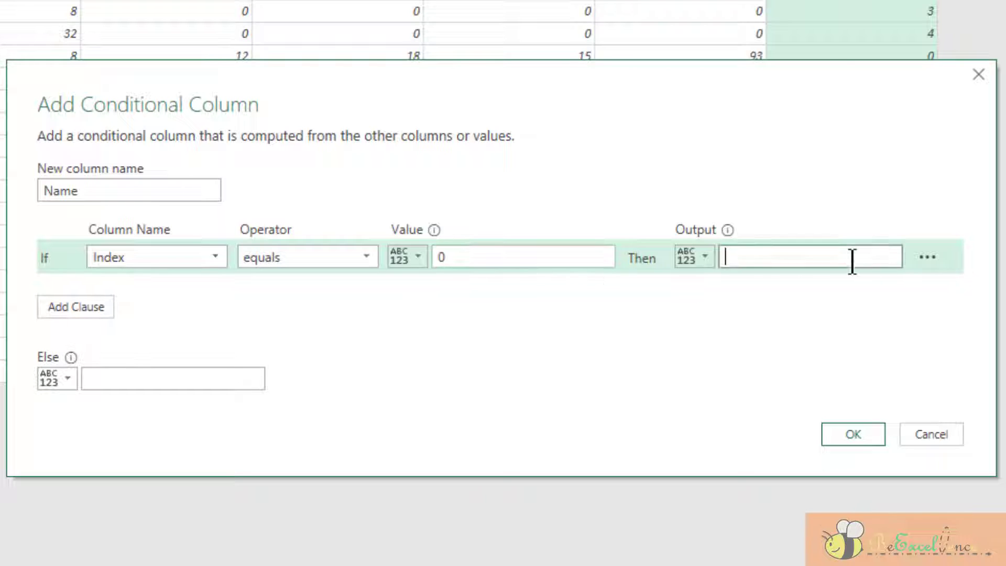
pyautogui.click(699, 256)
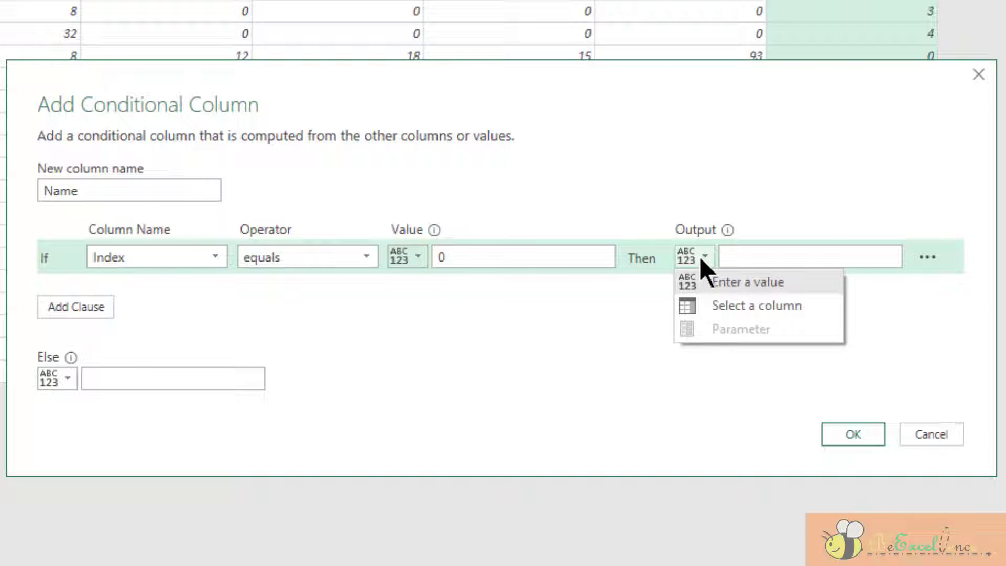
pyautogui.click(715, 281)
pyautogui.click(707, 255)
pyautogui.click(727, 297)
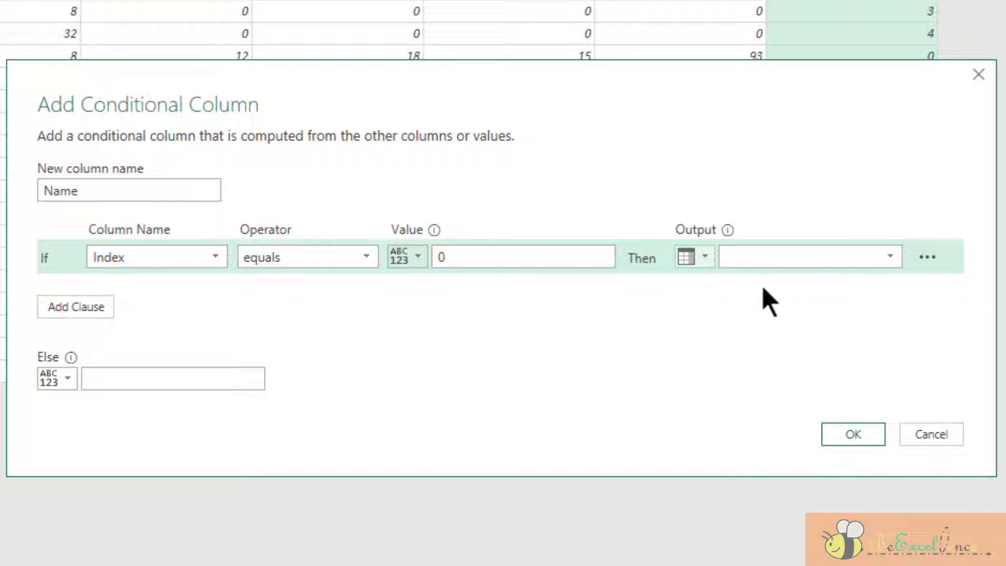
pyautogui.click(854, 254)
pyautogui.click(839, 279)
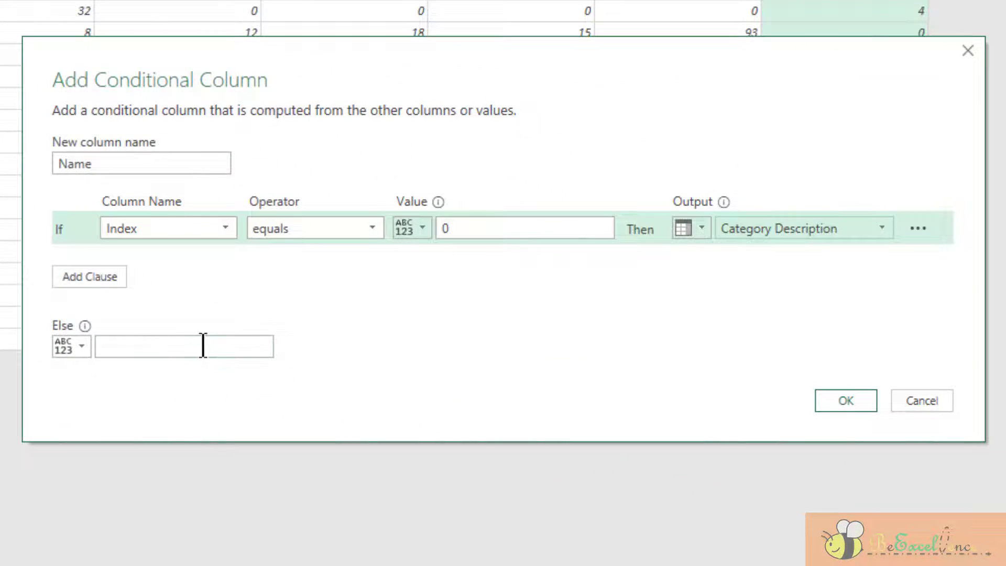
# Make the conditional column return null in all other cases and create it.
pyautogui.click(203, 346)
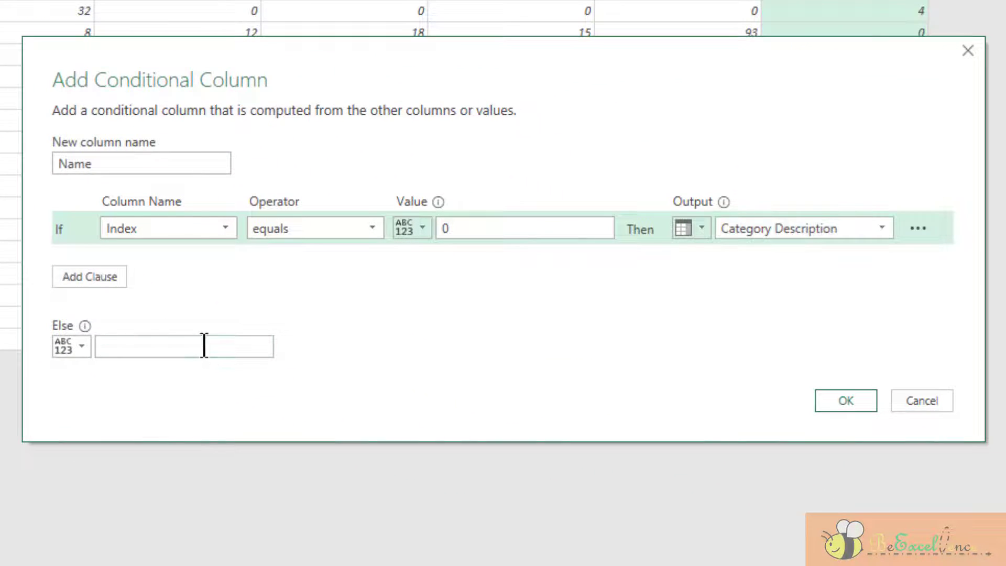
pyautogui.write('null')
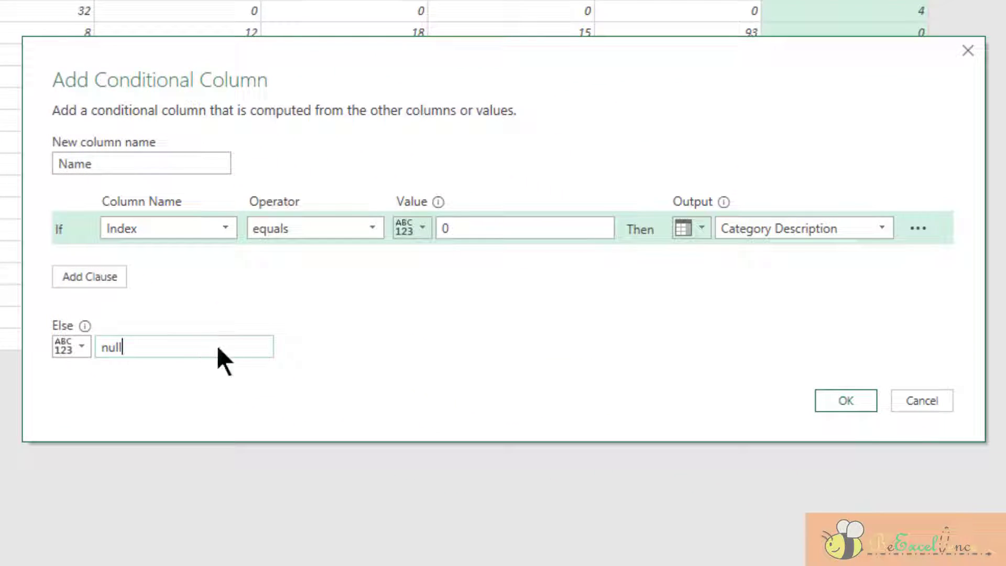
pyautogui.click(838, 400)
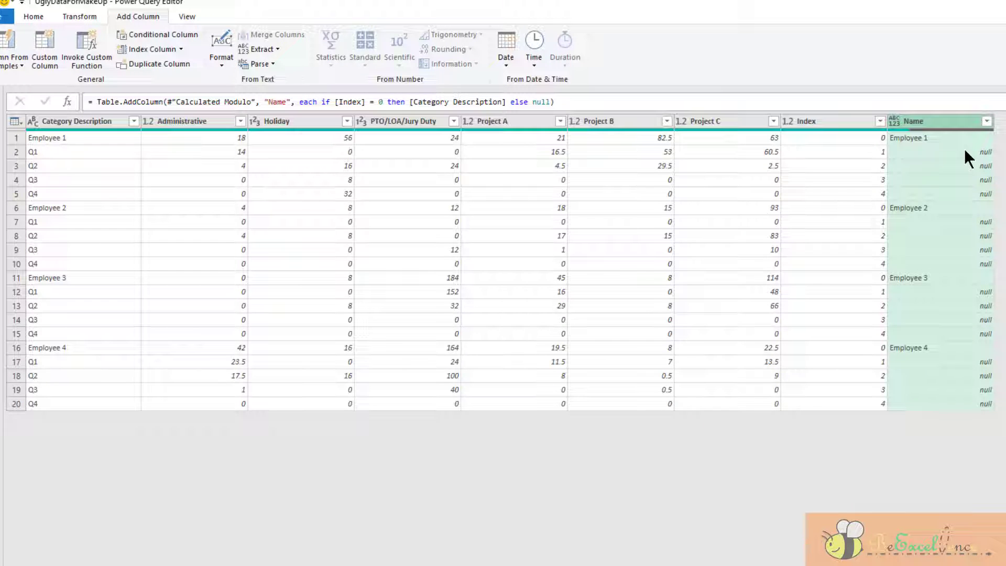
# Fill the employee names down through the null cells of the Name column.
pyautogui.click(83, 15)
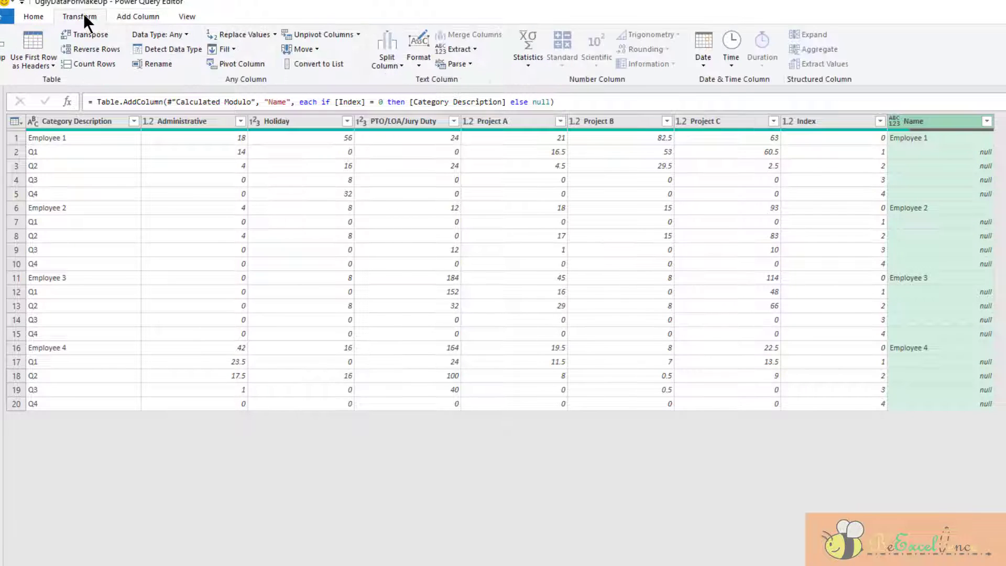
pyautogui.click(233, 49)
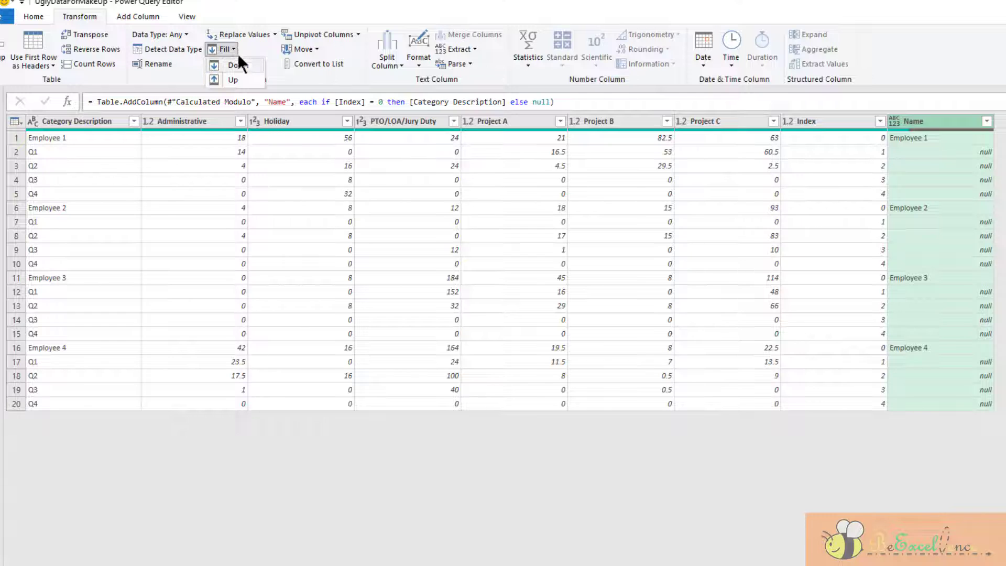
pyautogui.click(238, 65)
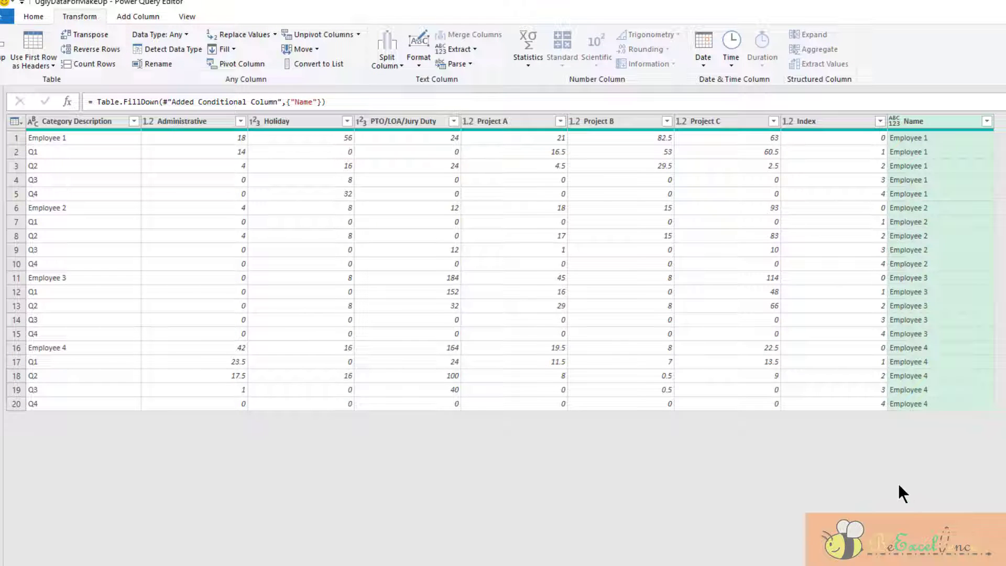
# Filter the Index column to exclude 0 so the employee total rows drop out of the table.
pyautogui.click(14, 137)
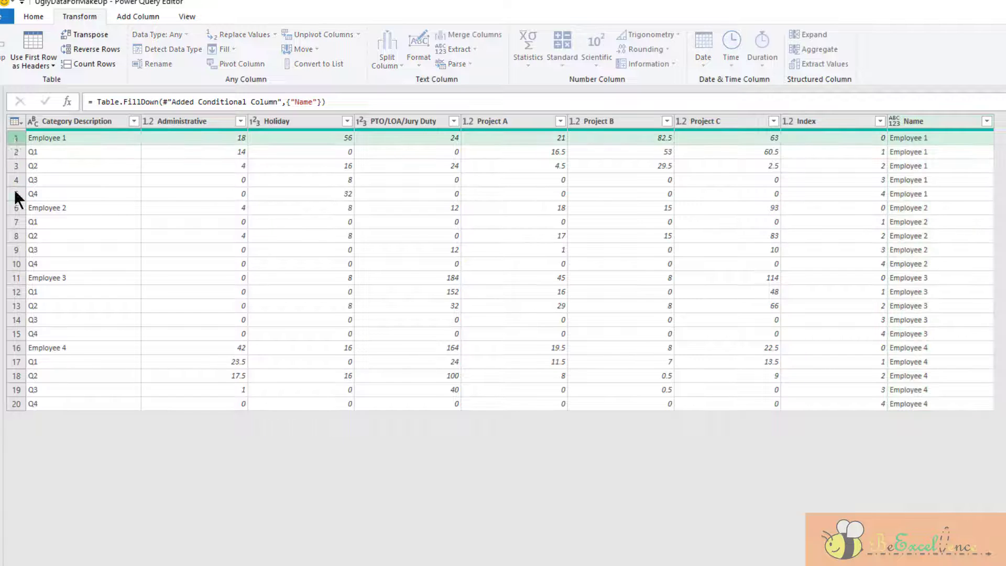
pyautogui.click(14, 207)
pyautogui.click(15, 278)
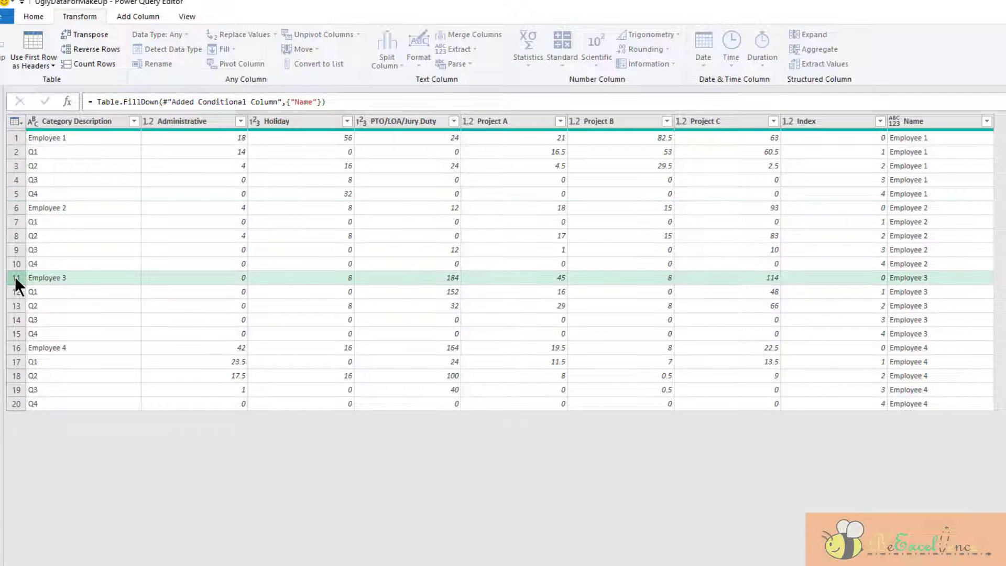
pyautogui.click(16, 347)
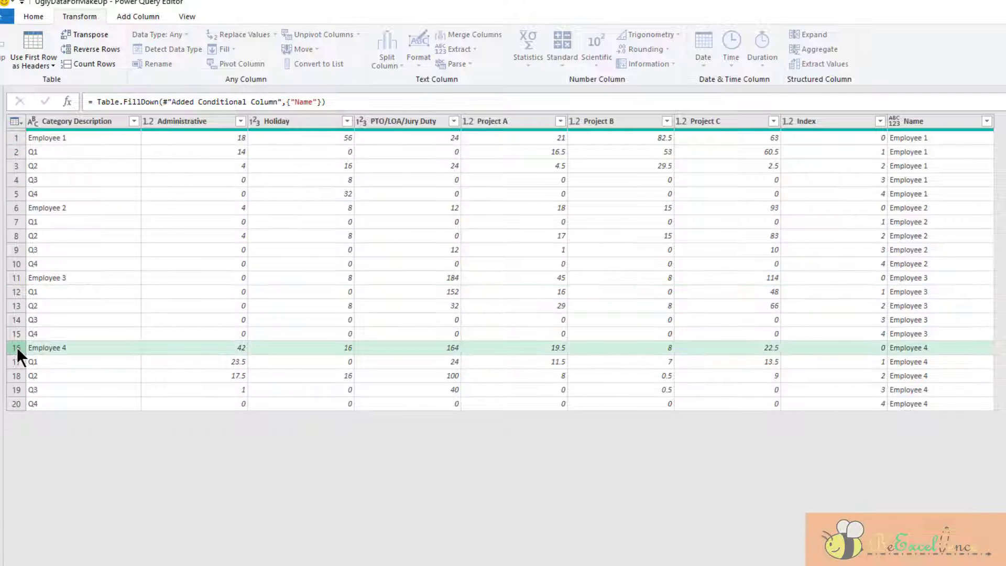
pyautogui.click(859, 118)
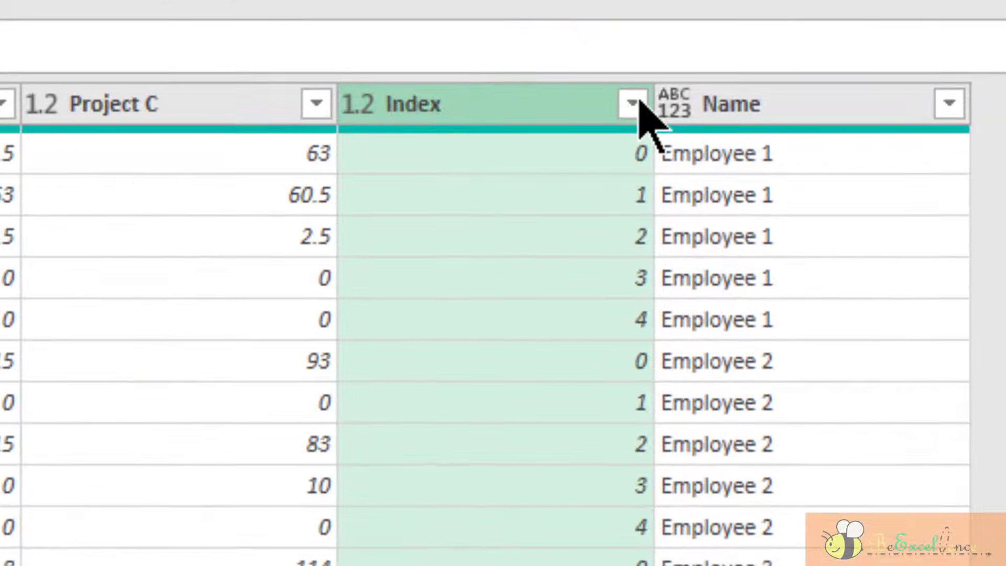
pyautogui.click(632, 102)
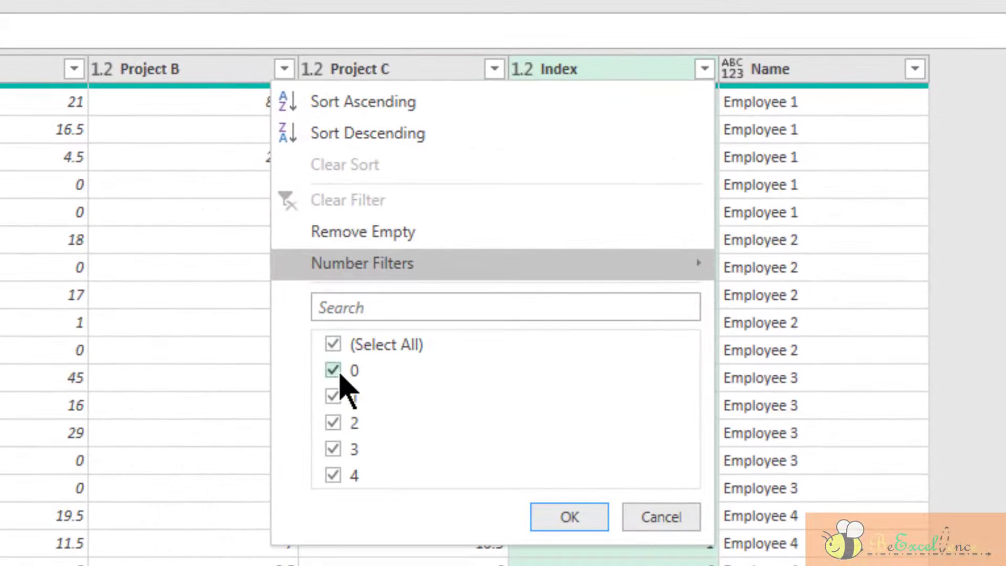
pyautogui.click(340, 373)
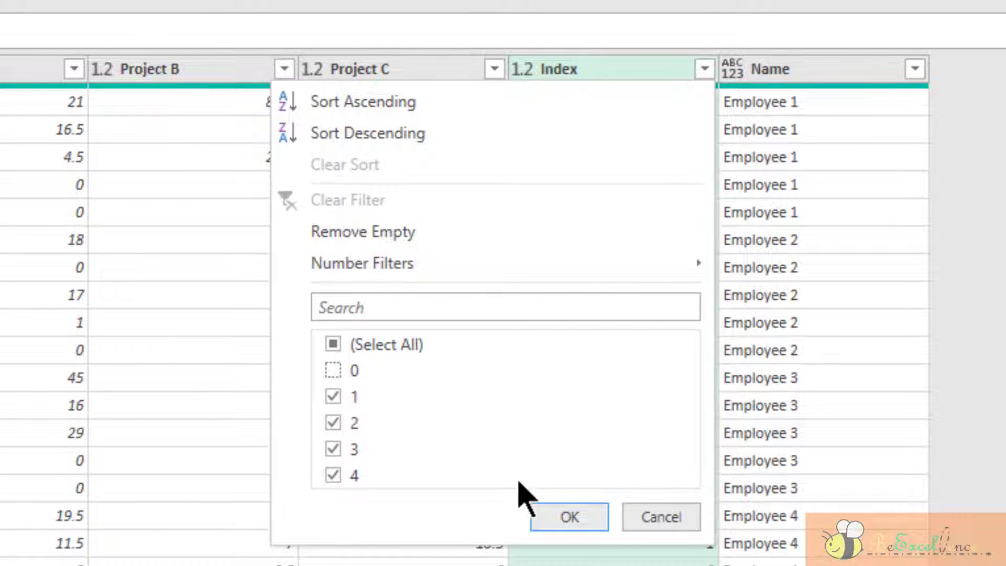
pyautogui.click(585, 521)
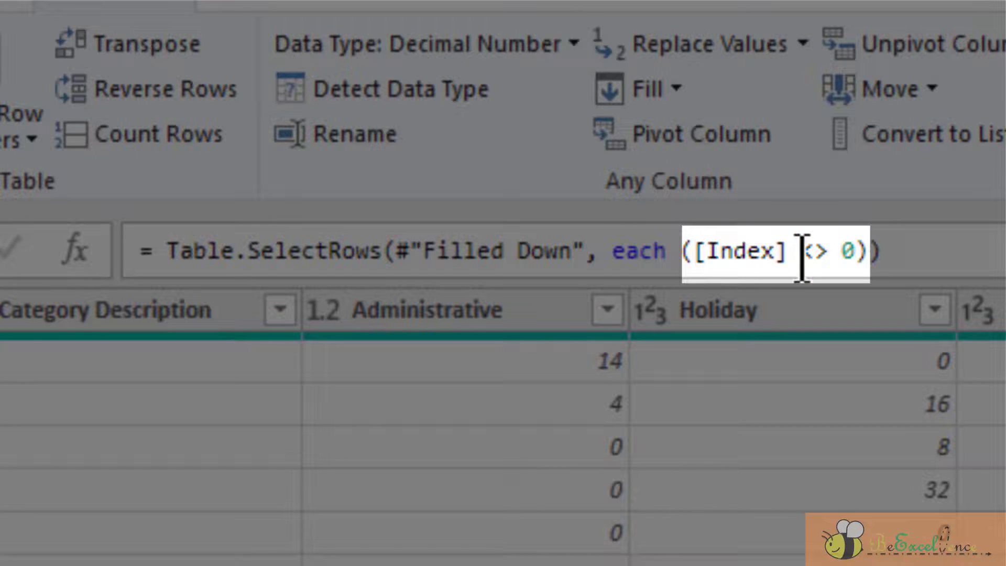
pyautogui.moveTo(801, 251); pyautogui.dragTo(866, 264)
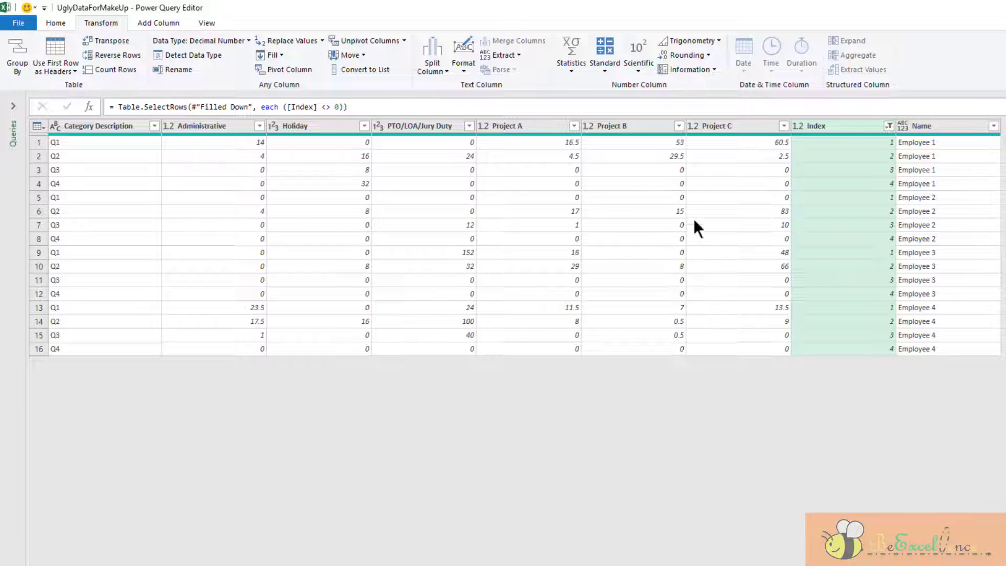
# Remove the Index column and rename the Category Description column to Quarter.
pyautogui.rightClick(852, 125)
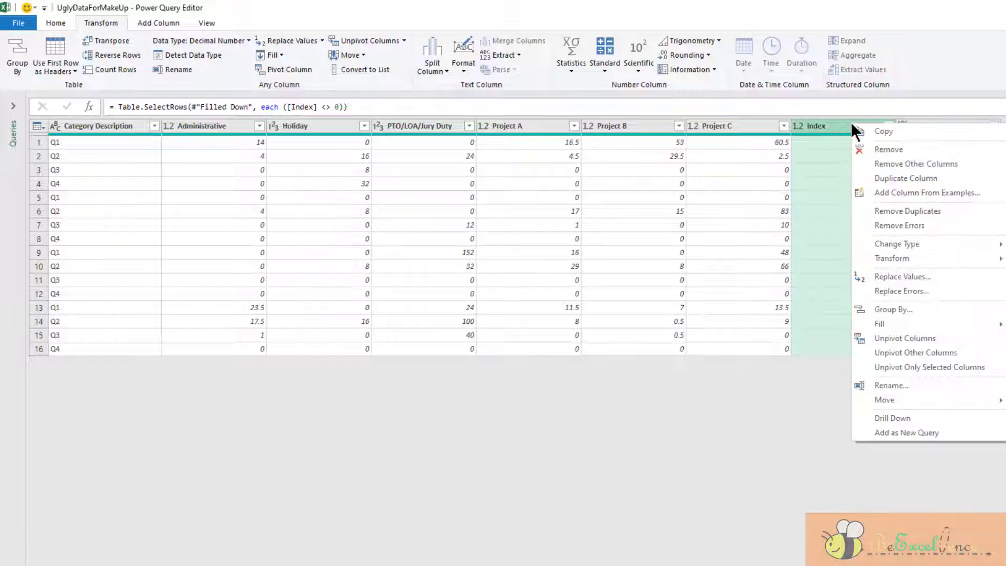
pyautogui.click(916, 149)
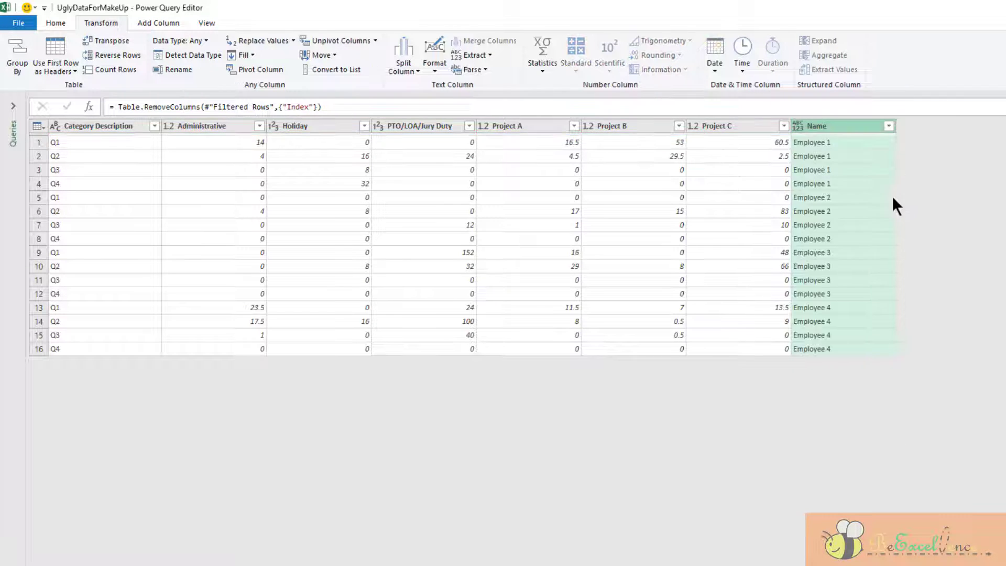
pyautogui.click(98, 126)
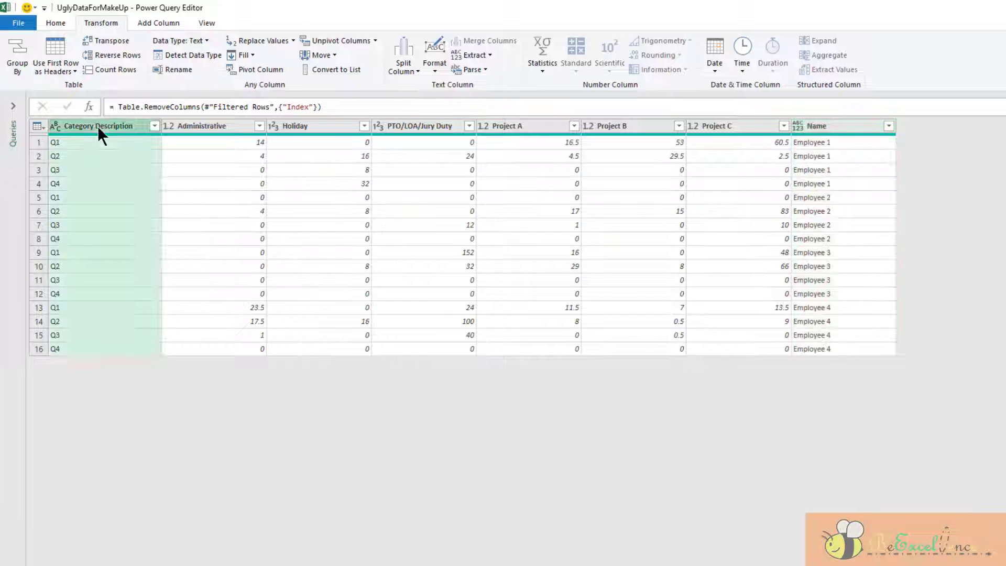
pyautogui.doubleClick(118, 123)
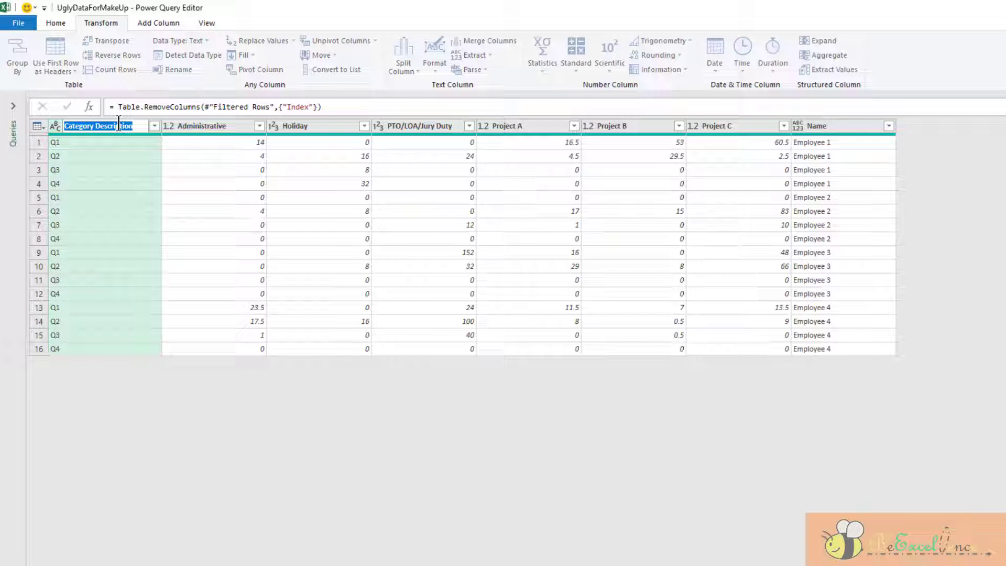
pyautogui.write('Quarter')
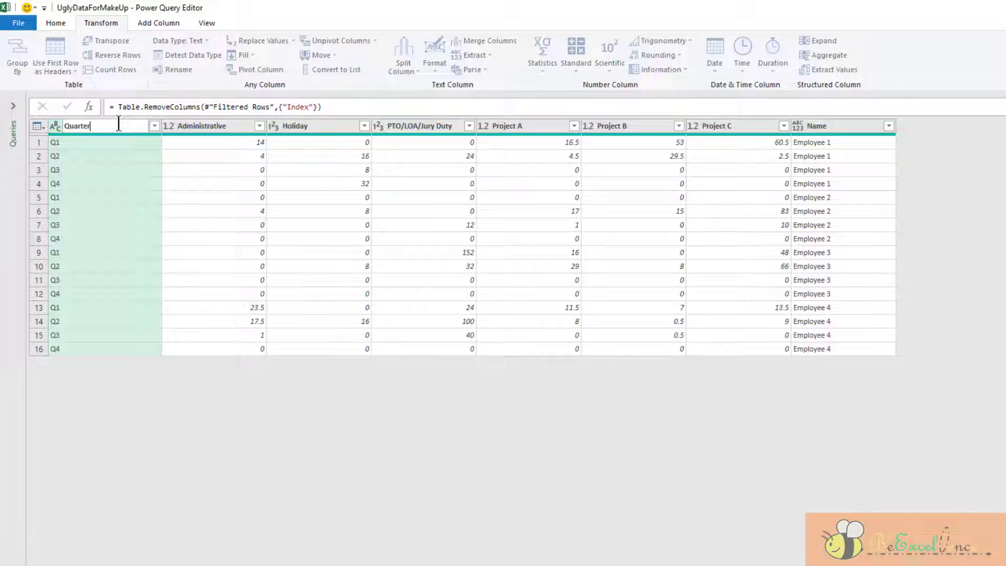
pyautogui.press('Return')
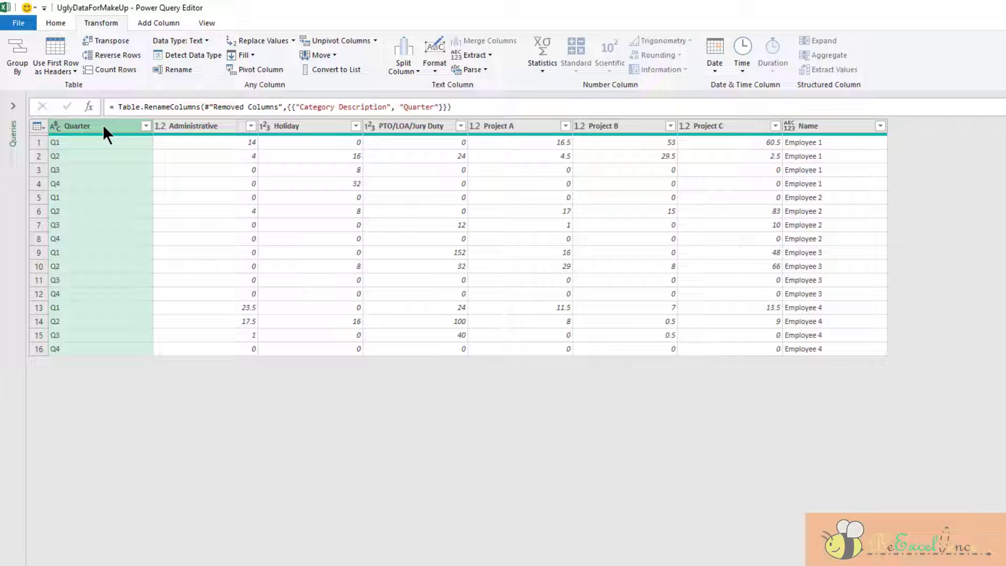
# Unpivot all columns other than Quarter and Name, and rename the resulting Attribute column to Category.
pyautogui.keyDown('ctrl'); pyautogui.click(838, 125); pyautogui.keyUp('ctrl')
pyautogui.rightClick(840, 124)
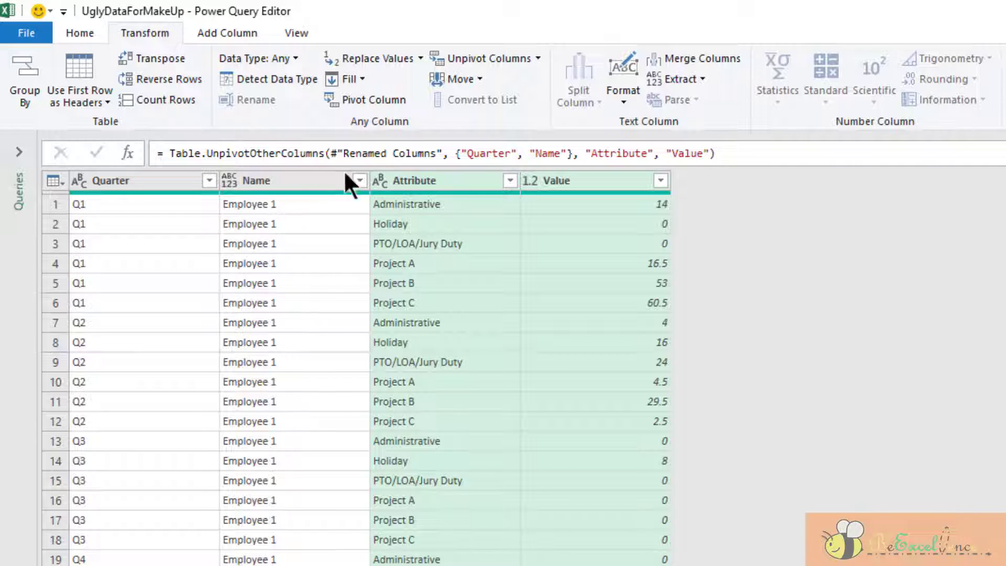
pyautogui.click(424, 182)
pyautogui.doubleClick(457, 181)
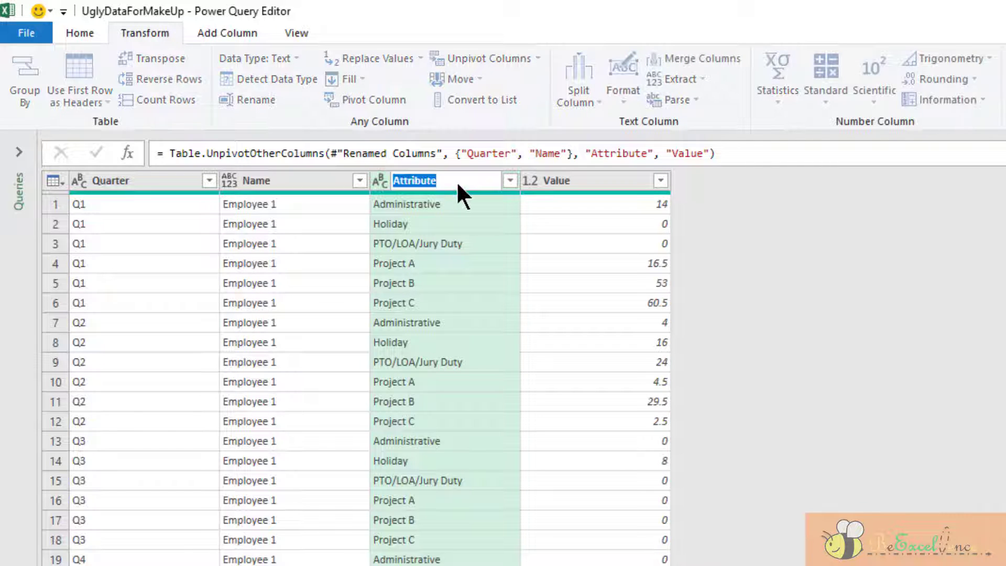
pyautogui.write('Category')
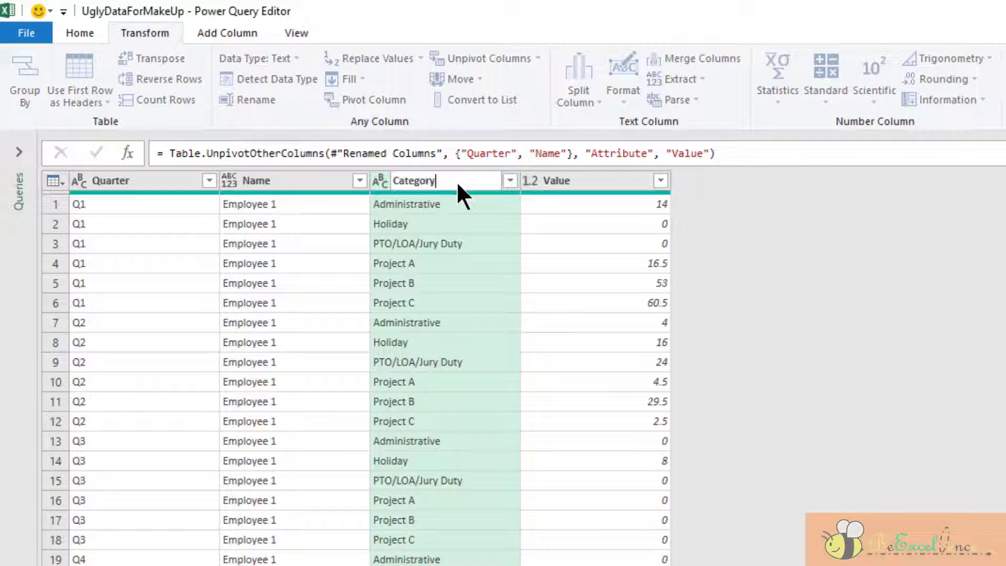
pyautogui.press('Return')
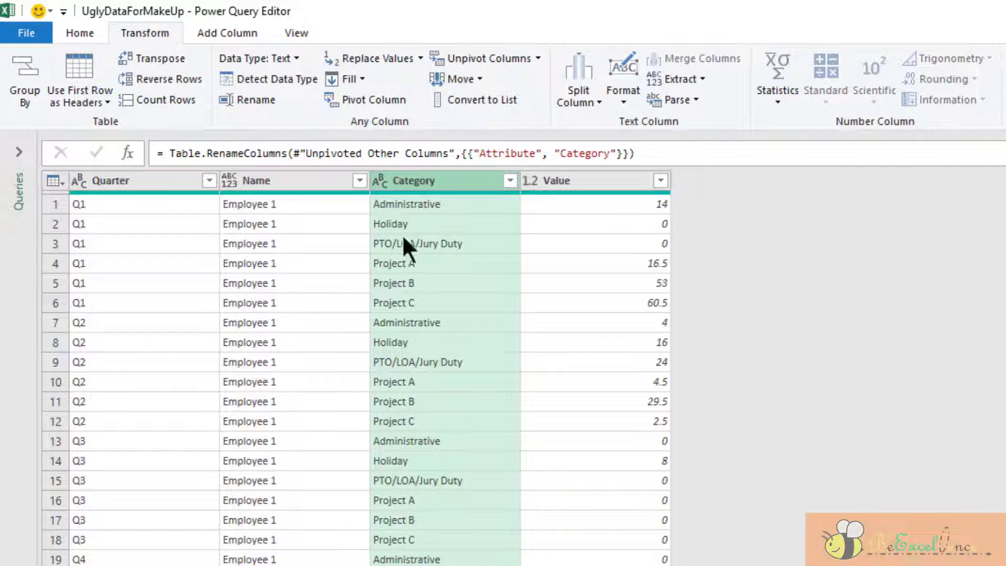
# Set the data type of the Quarter, Name and Category columns to Text.
pyautogui.click(157, 178)
pyautogui.keyDown('shift'); pyautogui.click(431, 180); pyautogui.keyUp('shift')
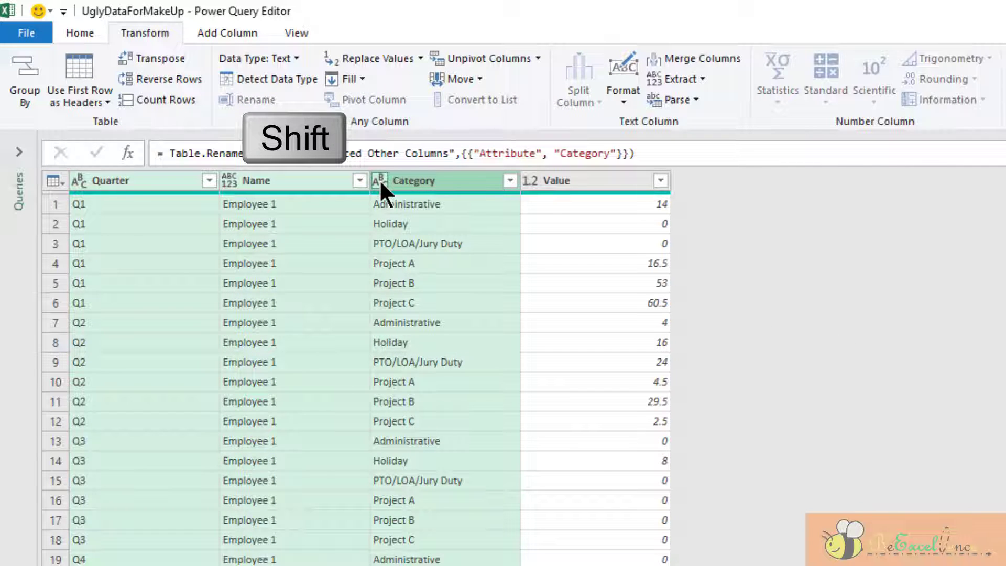
pyautogui.click(380, 179)
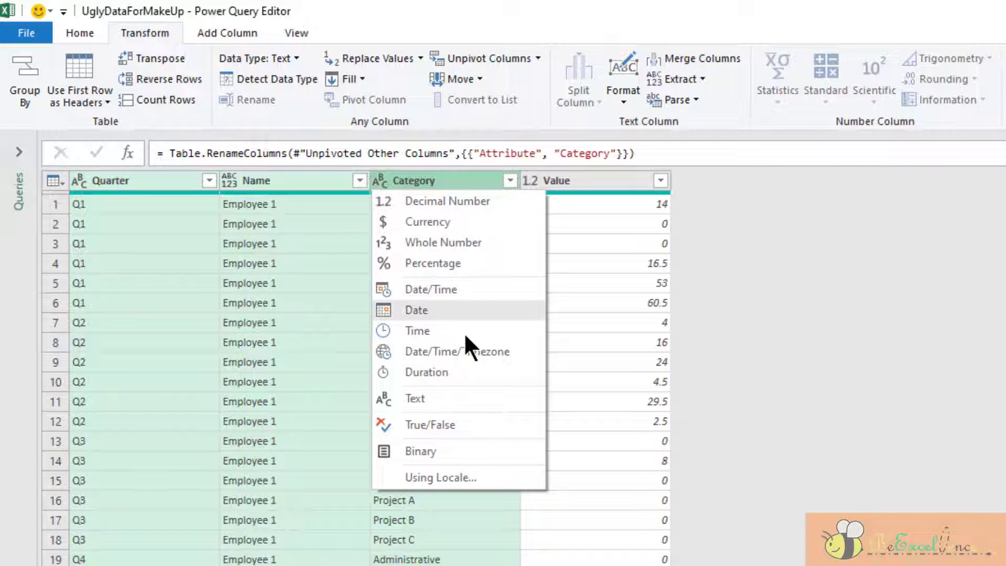
pyautogui.click(460, 398)
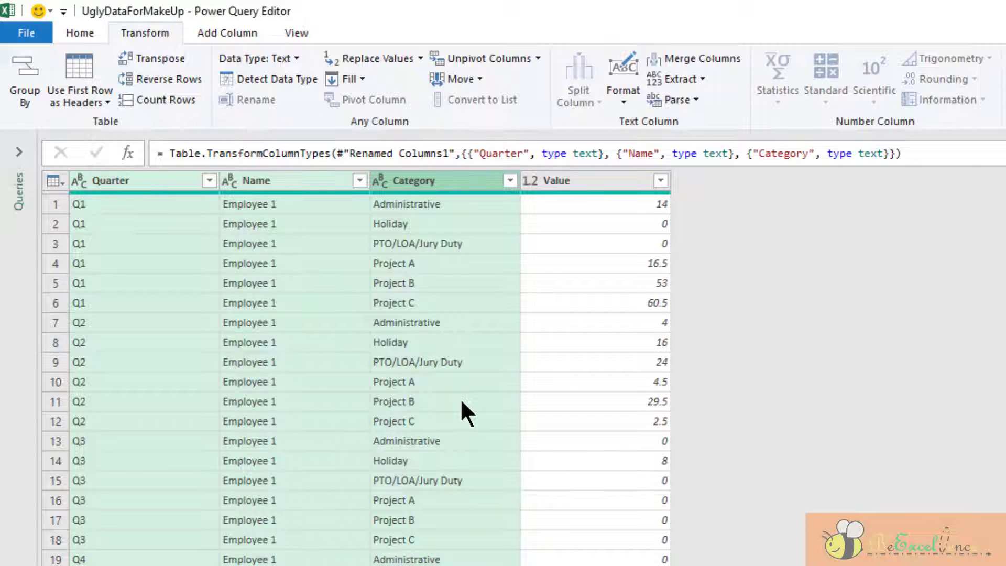
# Pivot the Quarter column into separate quarter columns, using Value as the values column.
pyautogui.click(566, 180)
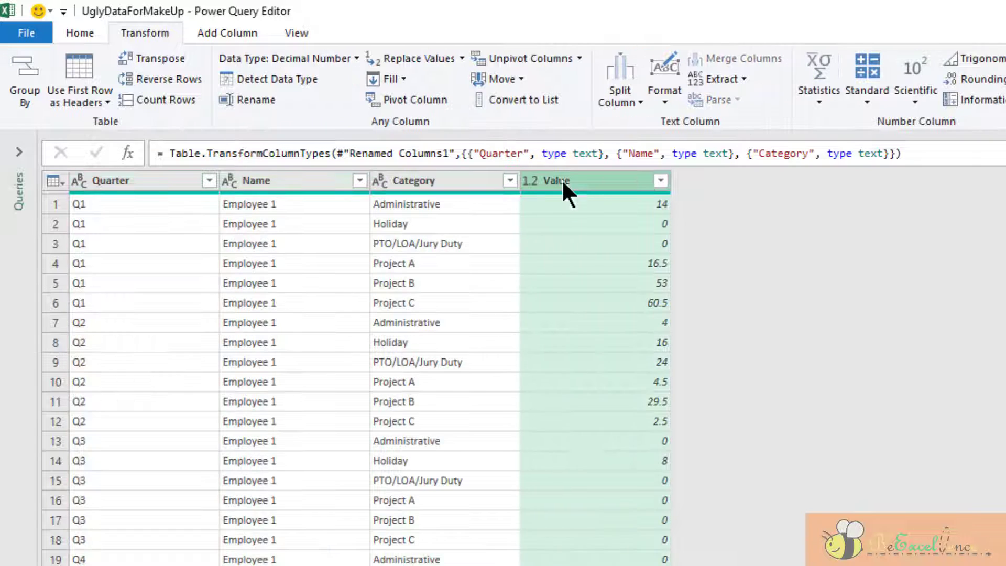
pyautogui.click(168, 179)
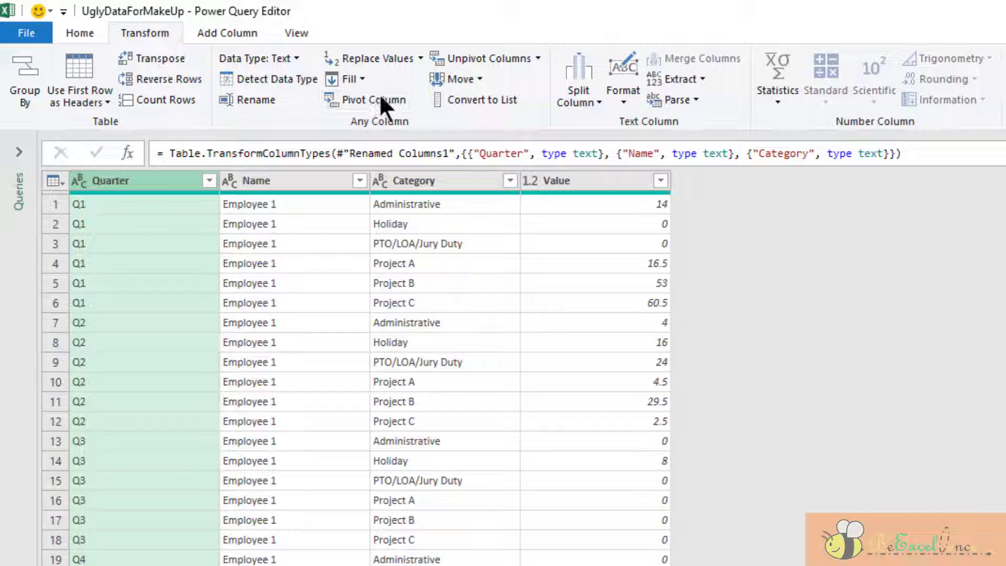
pyautogui.click(398, 99)
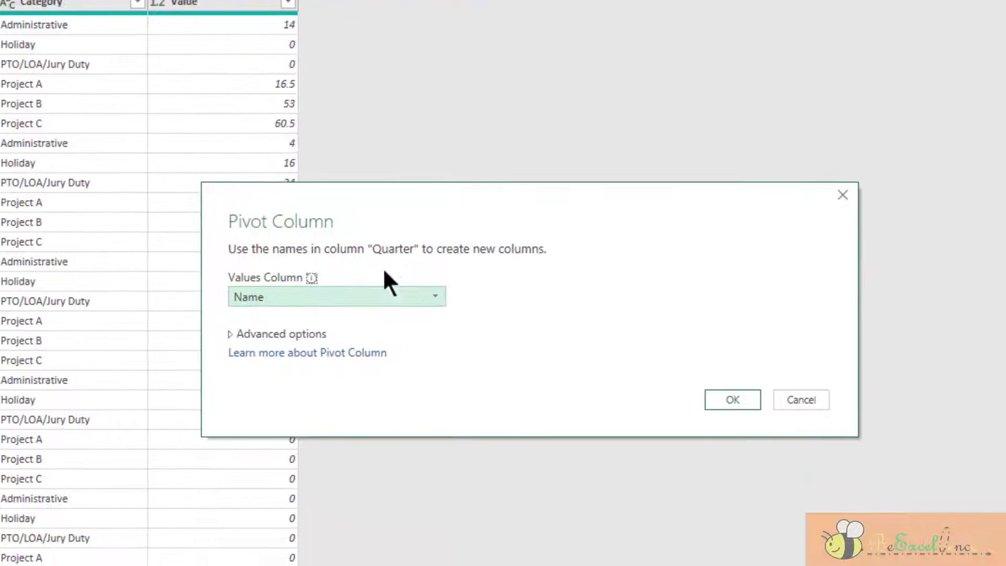
pyautogui.click(414, 296)
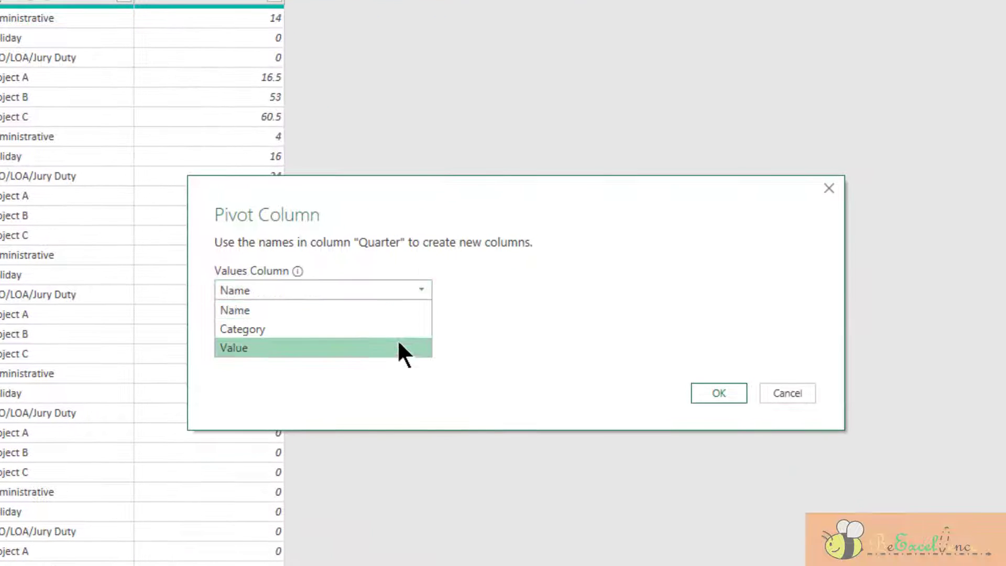
pyautogui.click(412, 352)
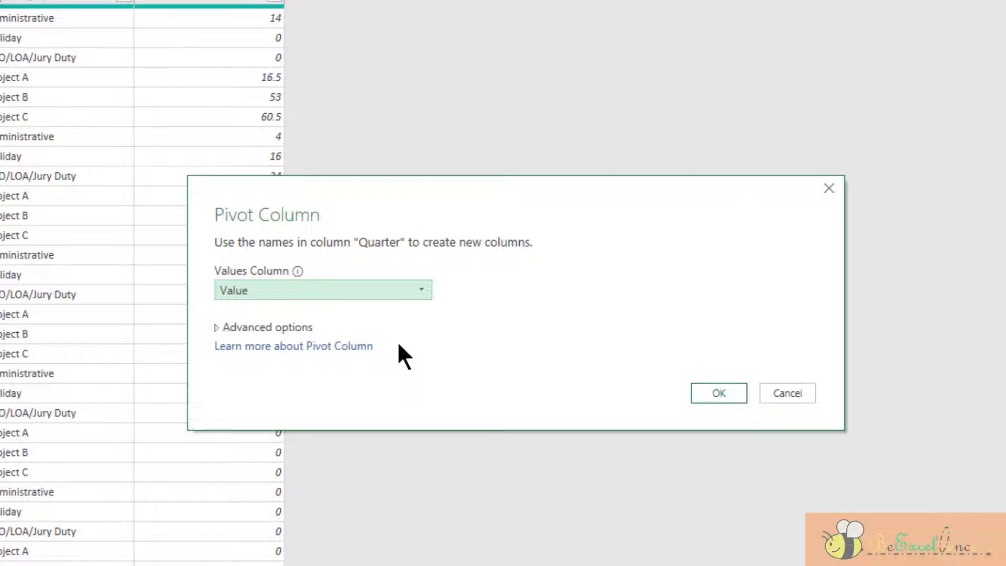
pyautogui.click(724, 392)
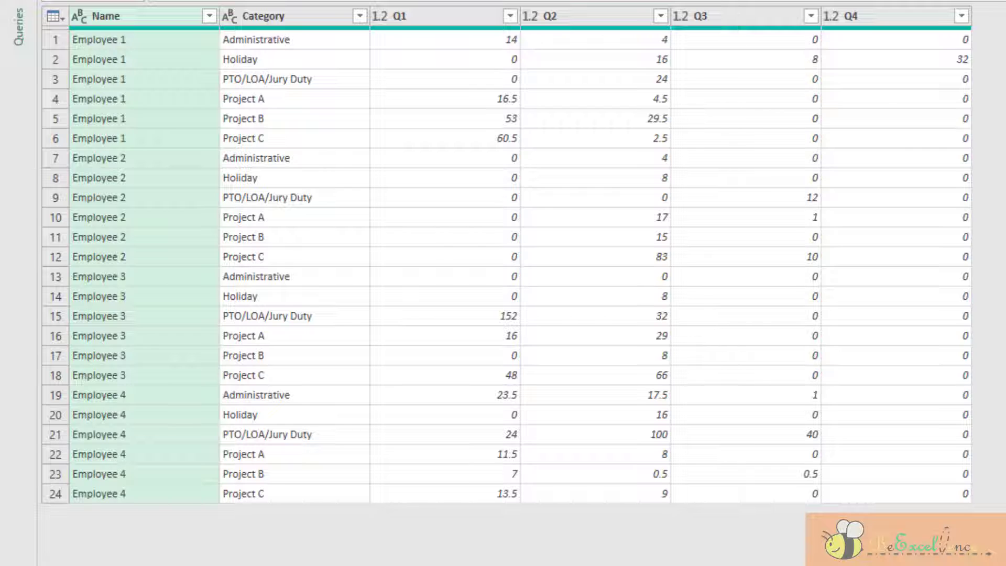
# Add a new column that sums the Q1, Q2, Q3 and Q4 columns for each row.
pyautogui.click(451, 15)
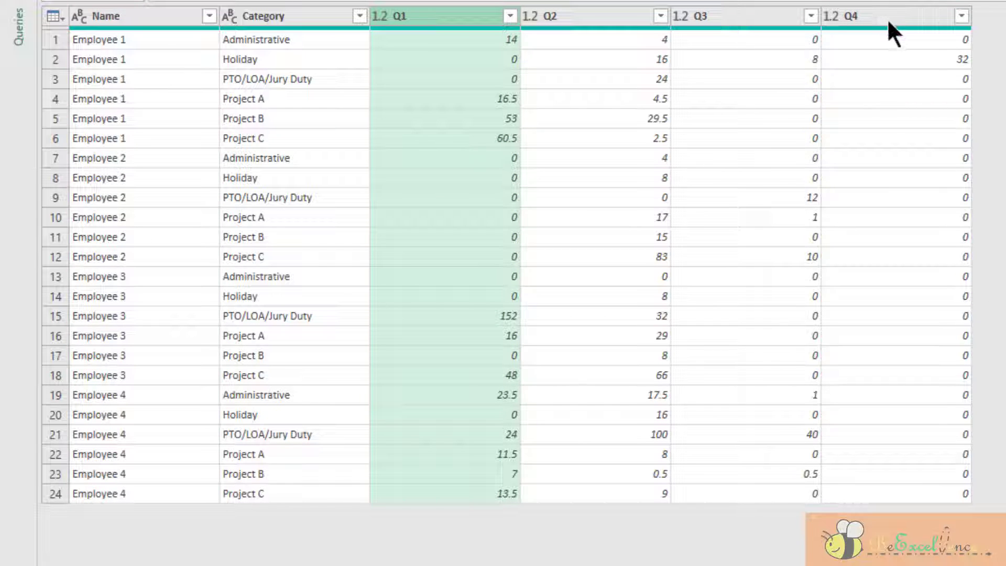
pyautogui.press('shift')
pyautogui.keyDown('shift'); pyautogui.click(916, 16); pyautogui.keyUp('shift')
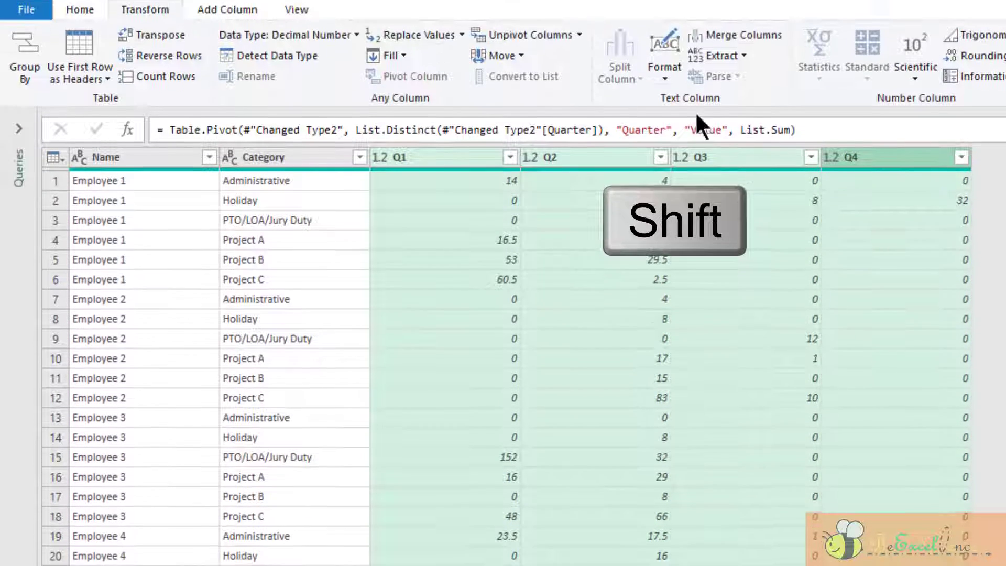
pyautogui.click(233, 29)
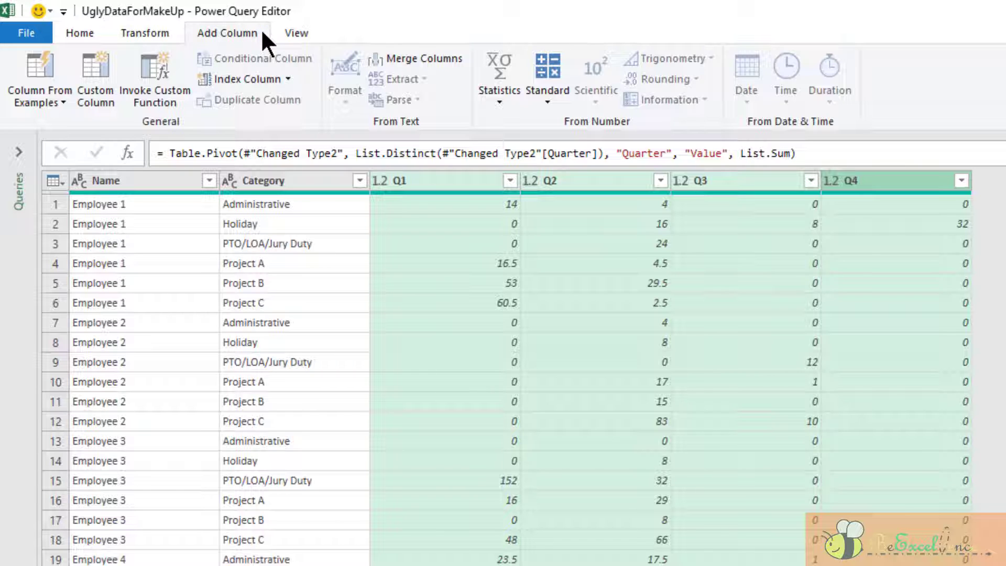
pyautogui.click(548, 100)
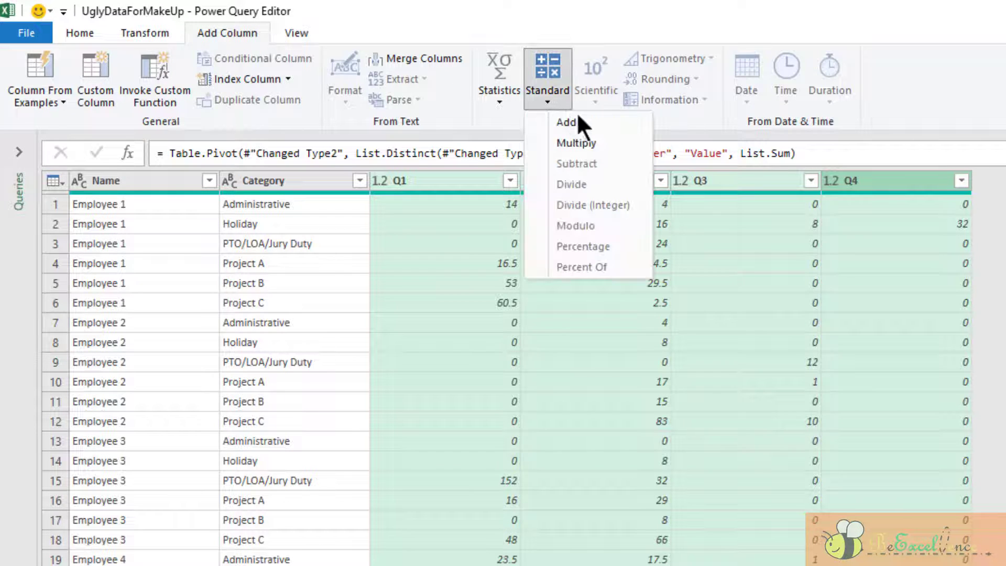
pyautogui.click(605, 121)
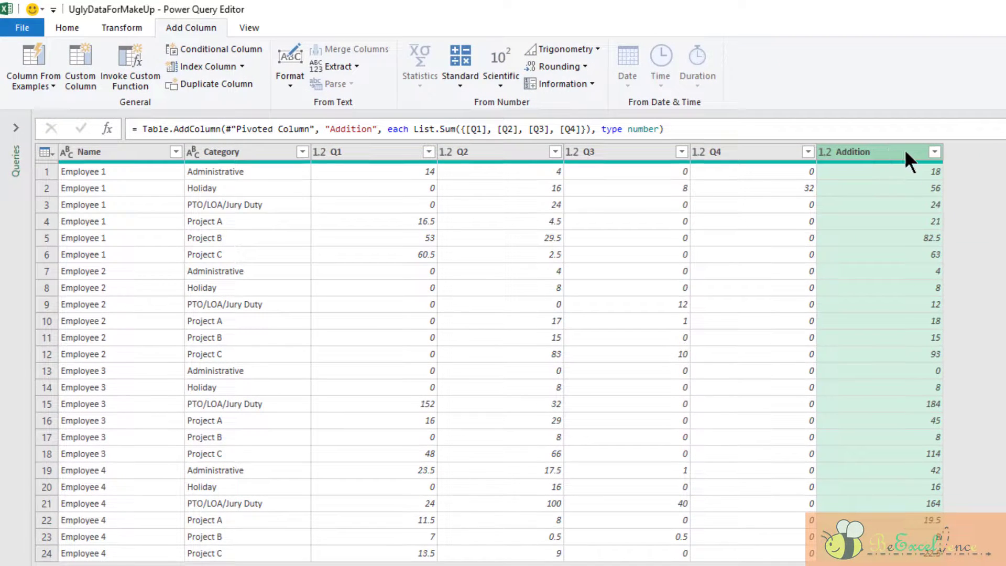
# Rename the Addition column to Total.
pyautogui.doubleClick(904, 149)
pyautogui.write('Tipta')
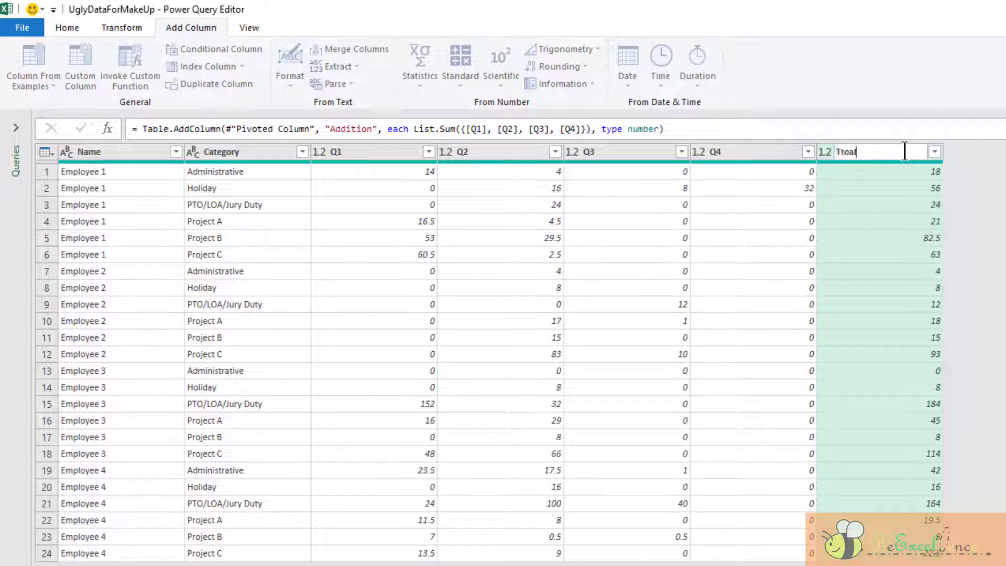
pyautogui.press('BackSpace')
pyautogui.press('BackSpace')
pyautogui.press('BackSpace')
pyautogui.press('BackSpace')
pyautogui.write('otal')
pyautogui.press('Return')
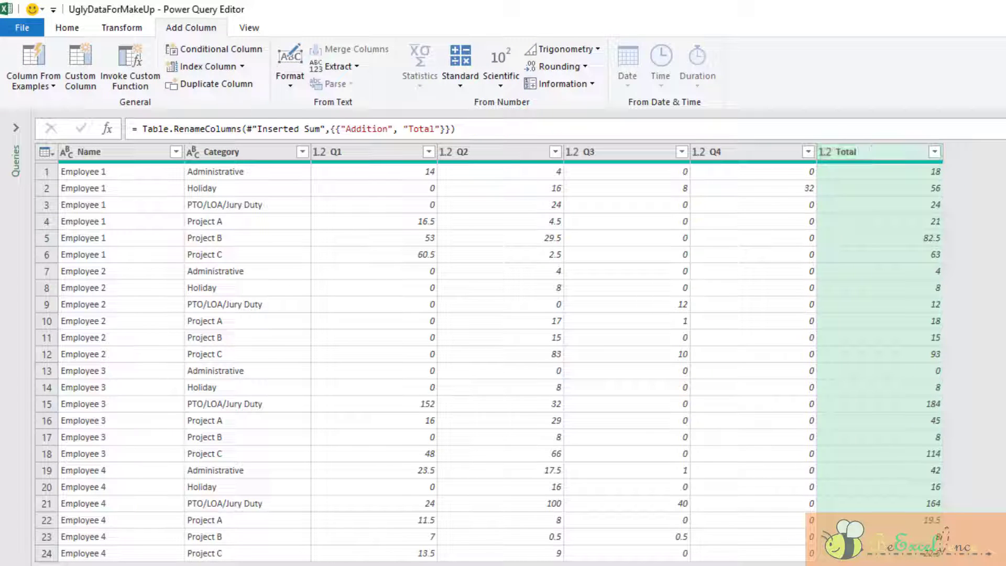
# Move the Category column in front of the Name column.
pyautogui.click(244, 152)
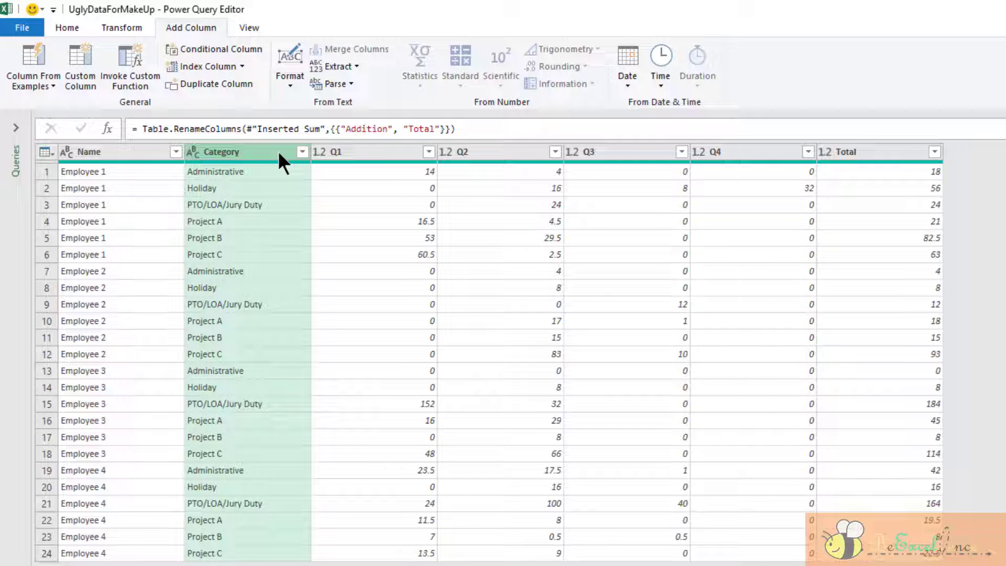
pyautogui.moveTo(278, 150); pyautogui.dragTo(131, 150)
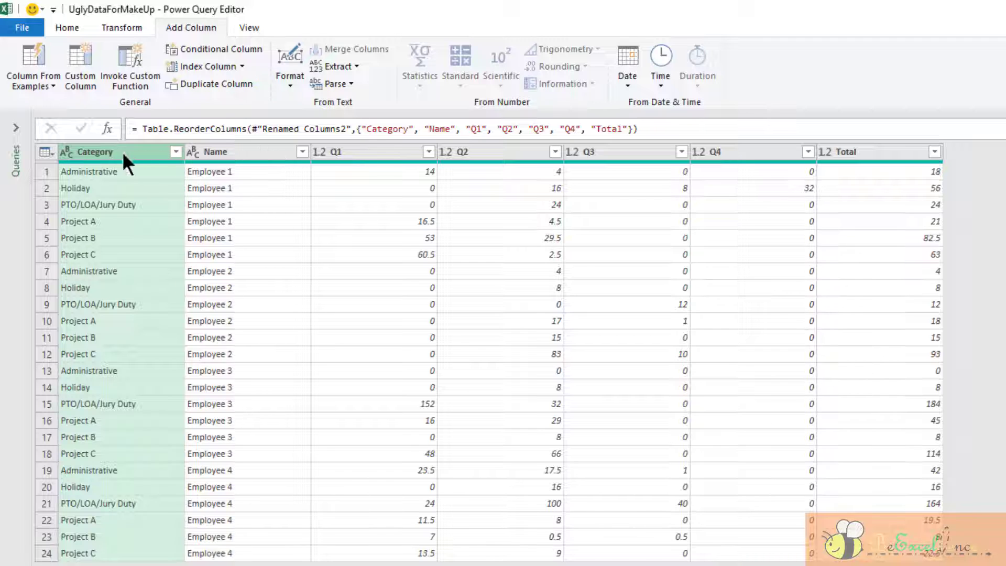
pyautogui.click(234, 158)
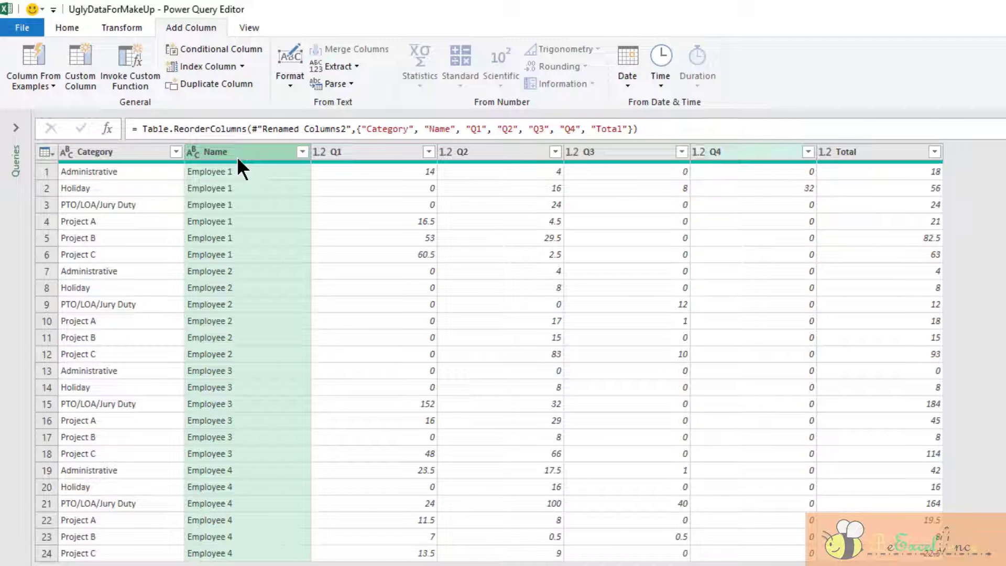
# Close the query and load it as a table into the existing worksheet, starting at cell I14 of Sheet1.
pyautogui.click(76, 29)
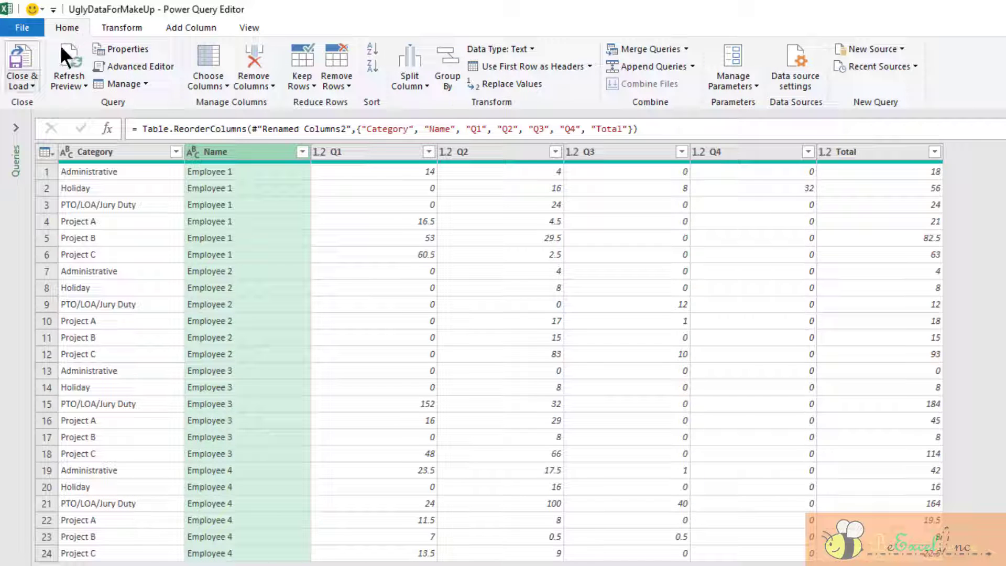
pyautogui.click(30, 85)
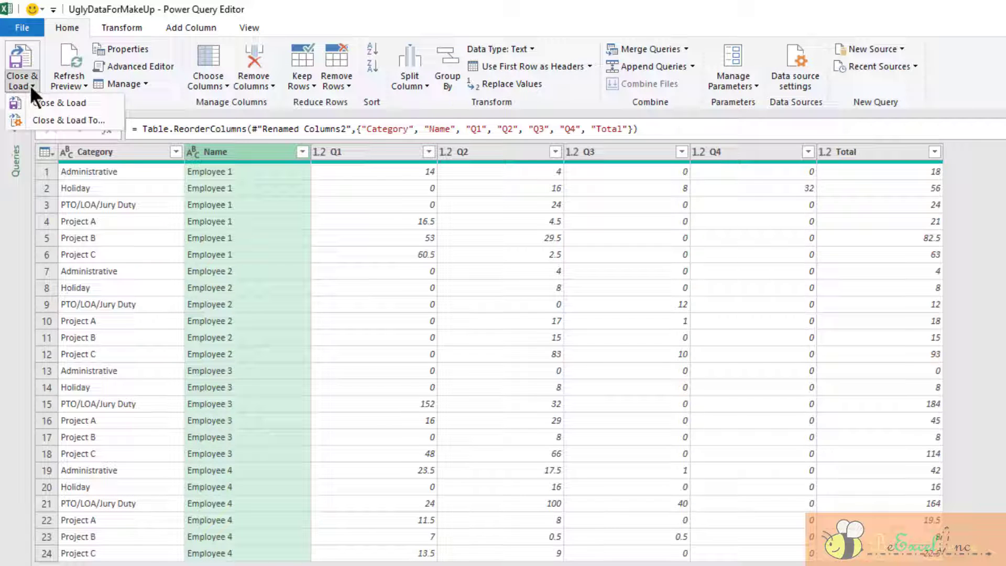
pyautogui.click(86, 118)
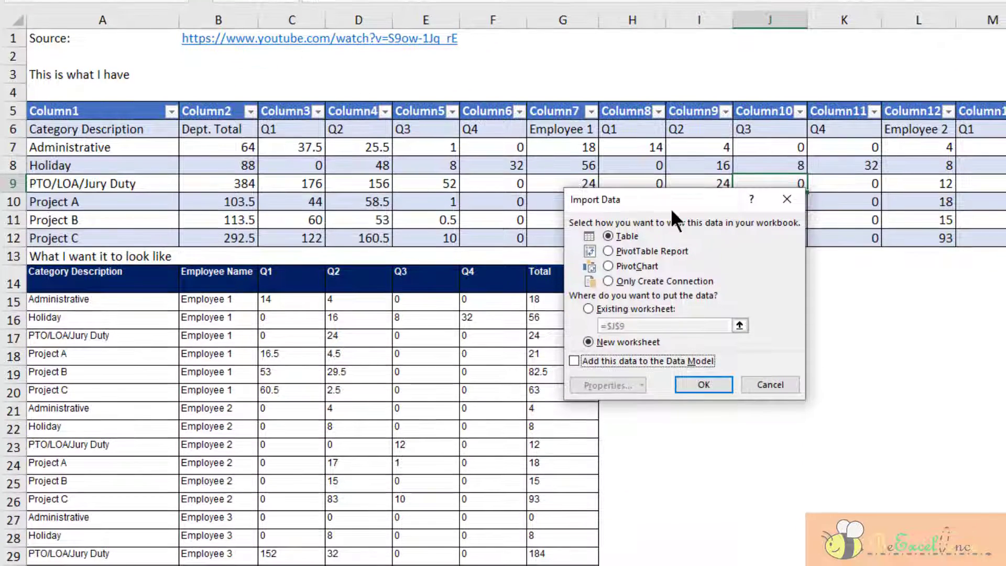
pyautogui.moveTo(671, 209); pyautogui.dragTo(839, 238)
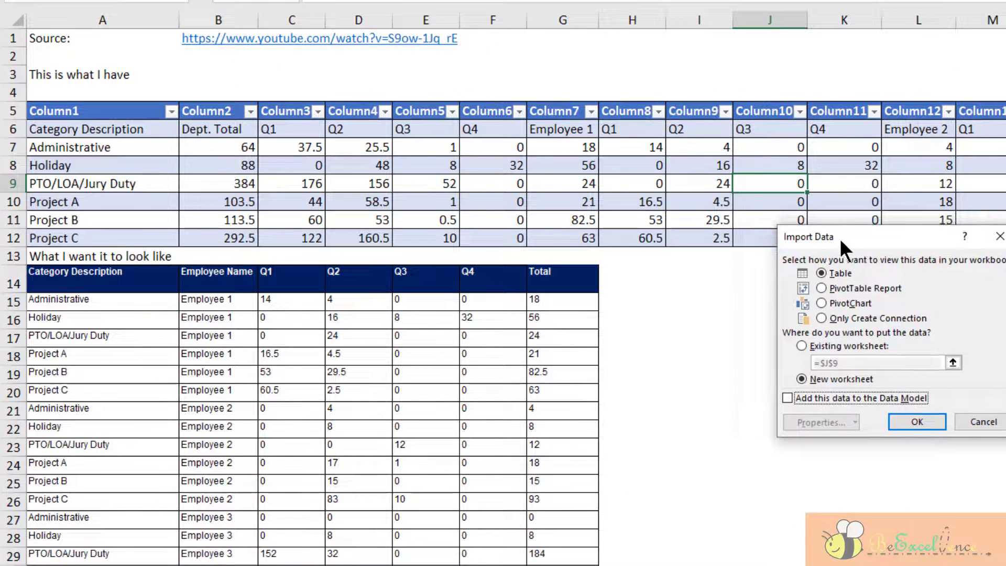
pyautogui.click(819, 344)
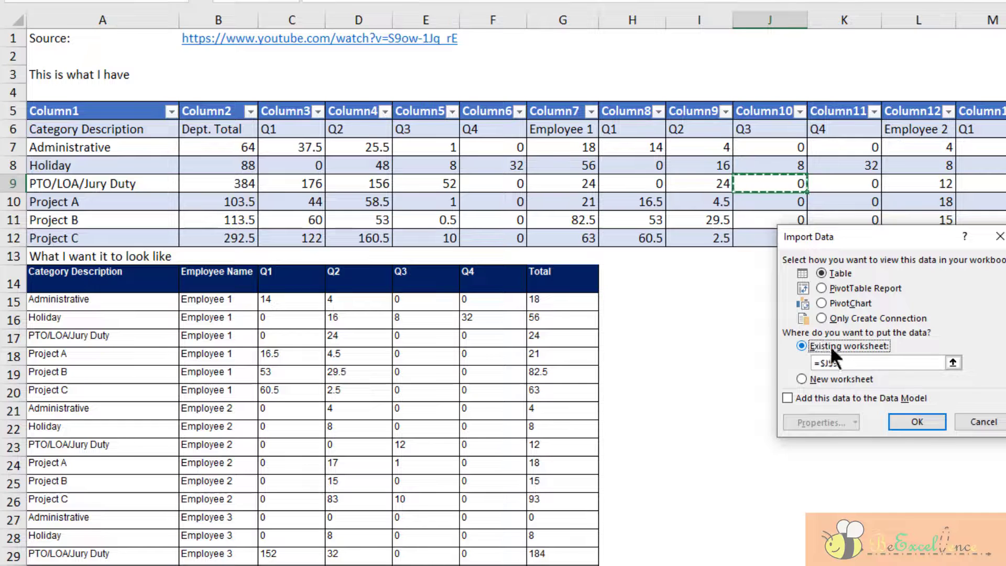
pyautogui.click(953, 362)
pyautogui.click(691, 282)
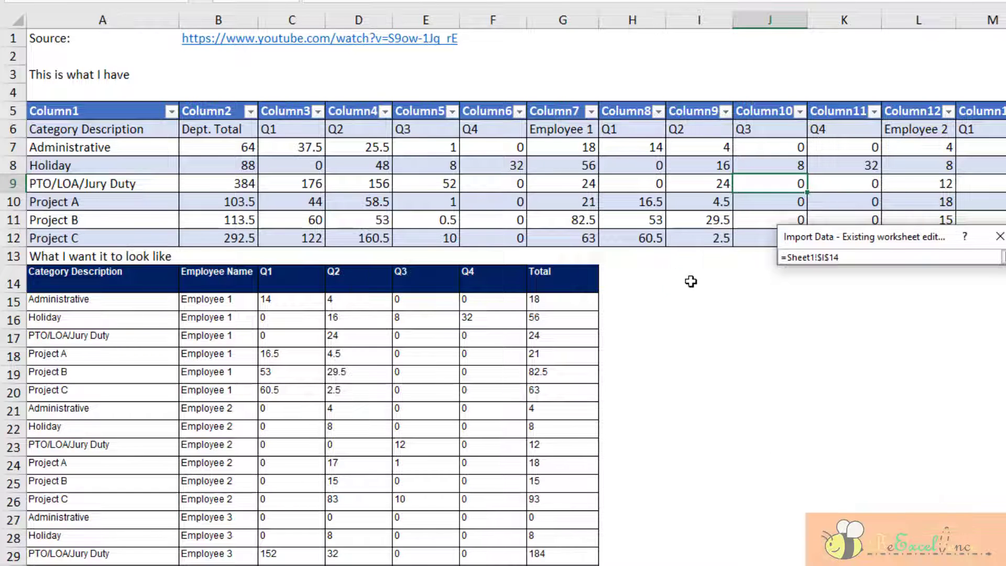
pyautogui.press('Return')
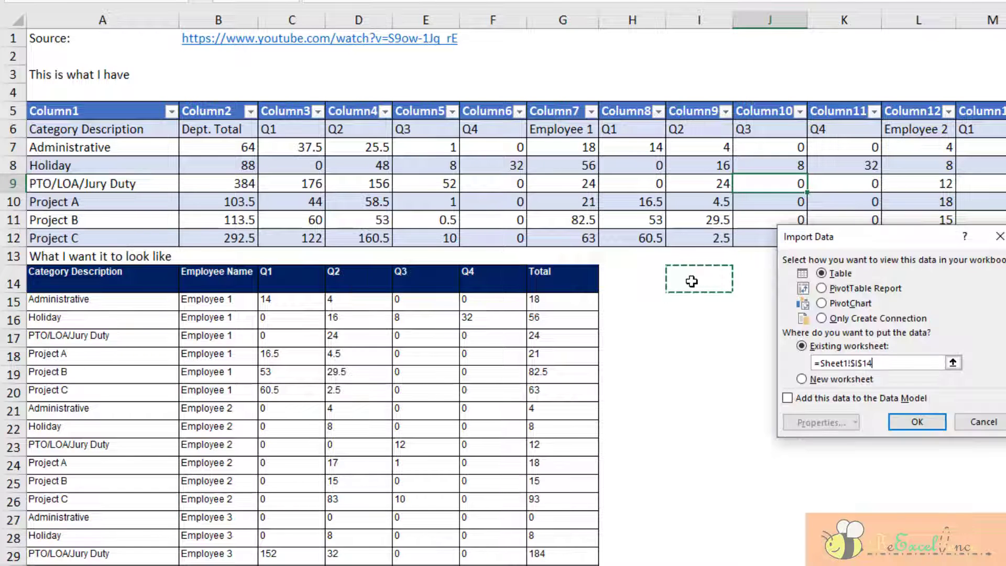
pyautogui.click(914, 422)
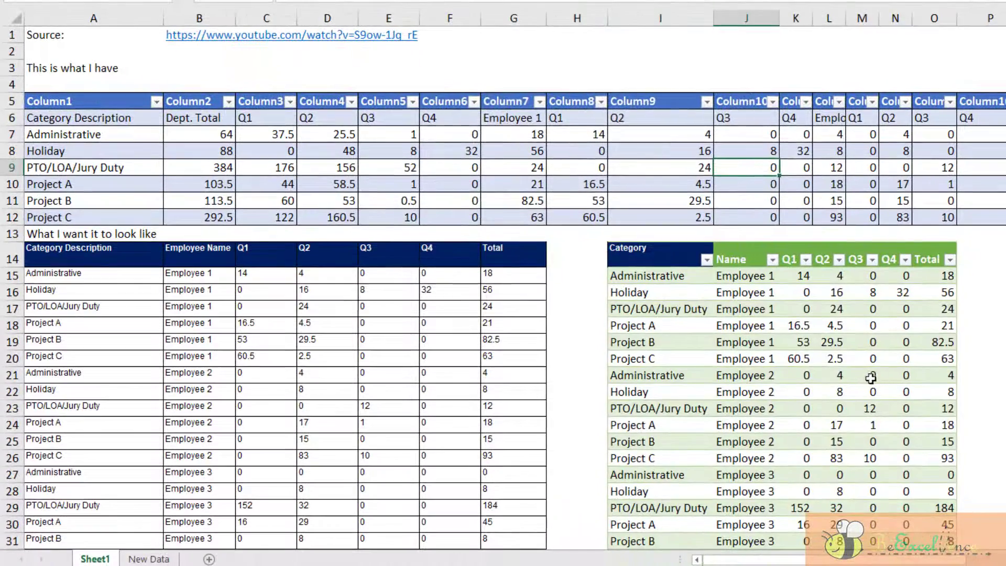
pyautogui.click(884, 378)
pyautogui.scroll(-4, 884, 378)
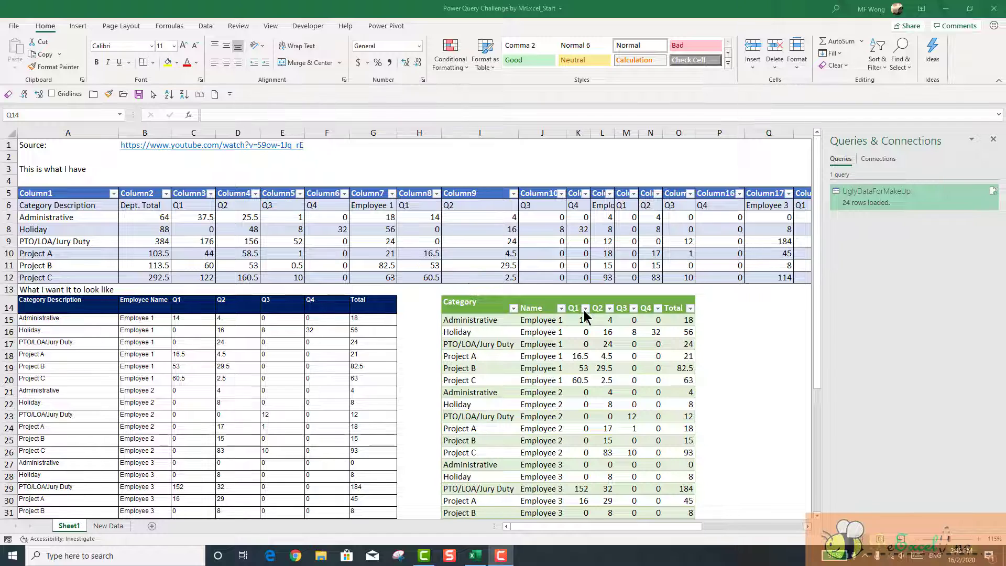
pyautogui.click(758, 309)
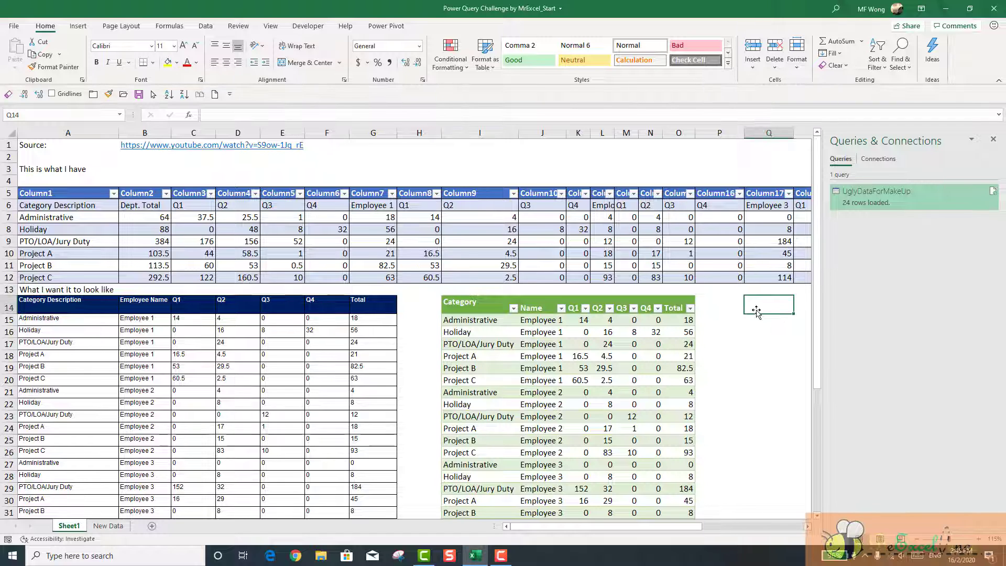
# Duplicate the UglyDataForMakeUp query from the workbook's list of queries.
pyautogui.moveTo(920, 190)
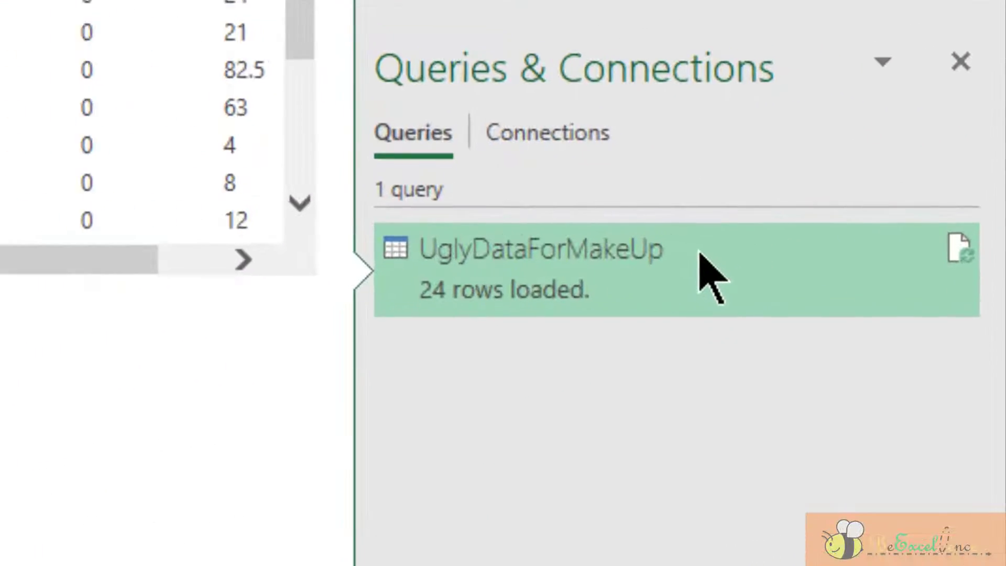
pyautogui.rightClick(694, 254)
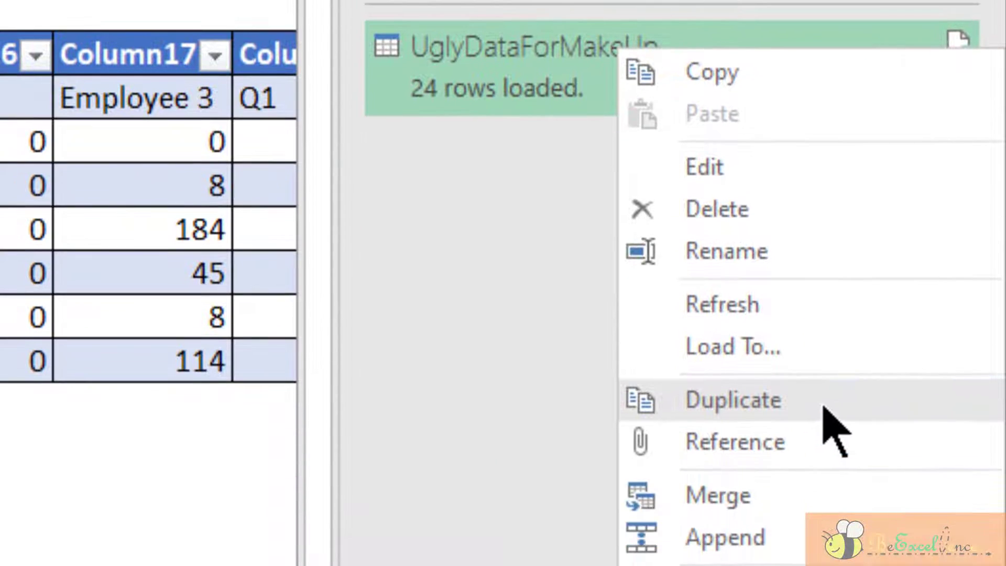
pyautogui.click(822, 470)
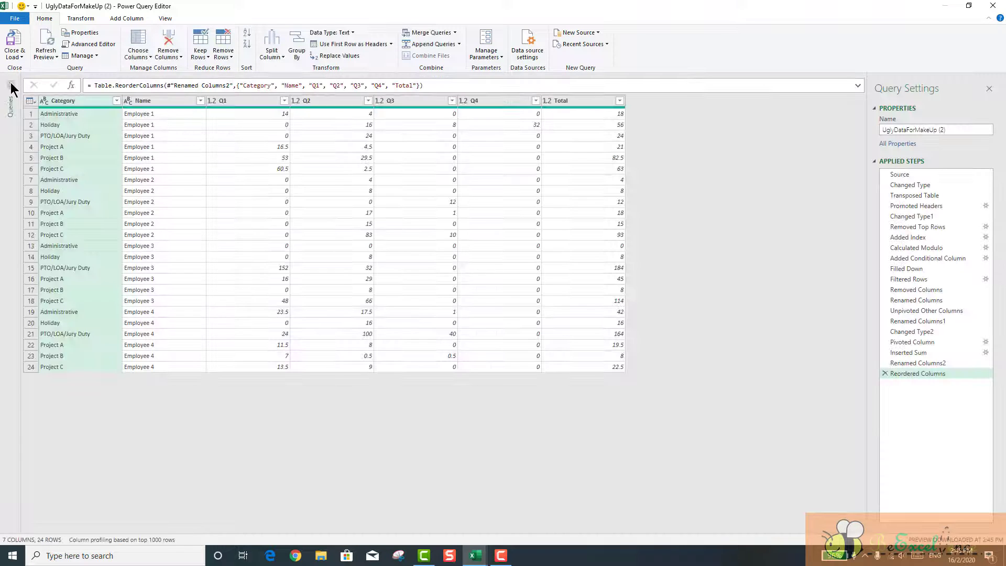
# Expand and widen the editor's list of queries, and rename the duplicate query UglyDataForMakeUp (2) as ForPivot.
pyautogui.click(12, 88)
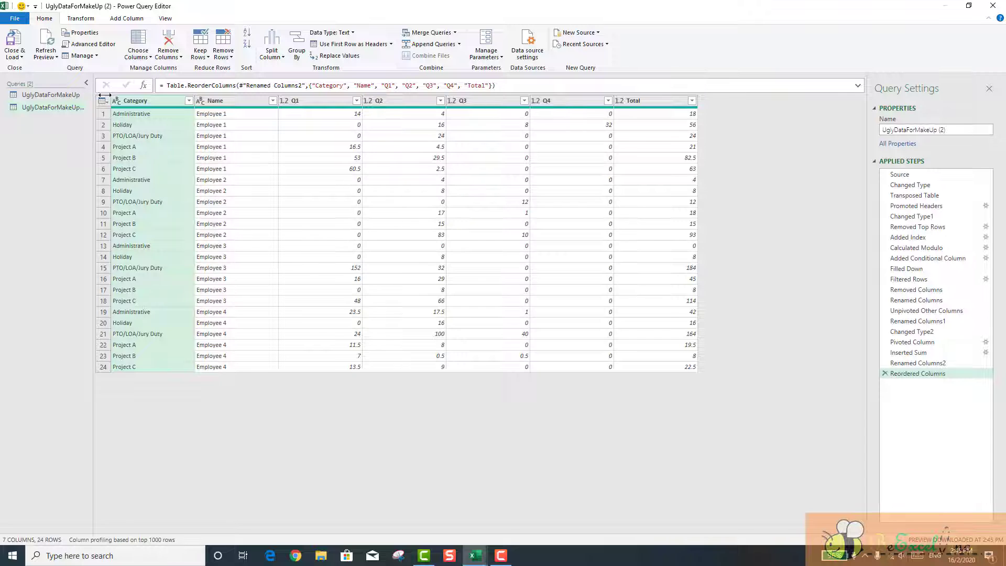
pyautogui.moveTo(93, 95); pyautogui.dragTo(121, 102)
pyautogui.click(84, 96)
pyautogui.click(97, 105)
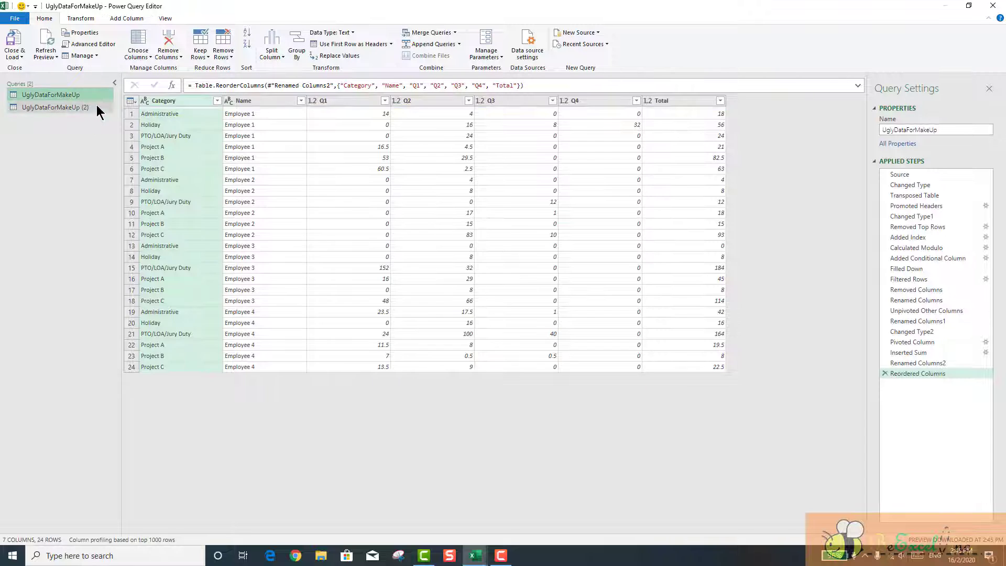
pyautogui.click(909, 130)
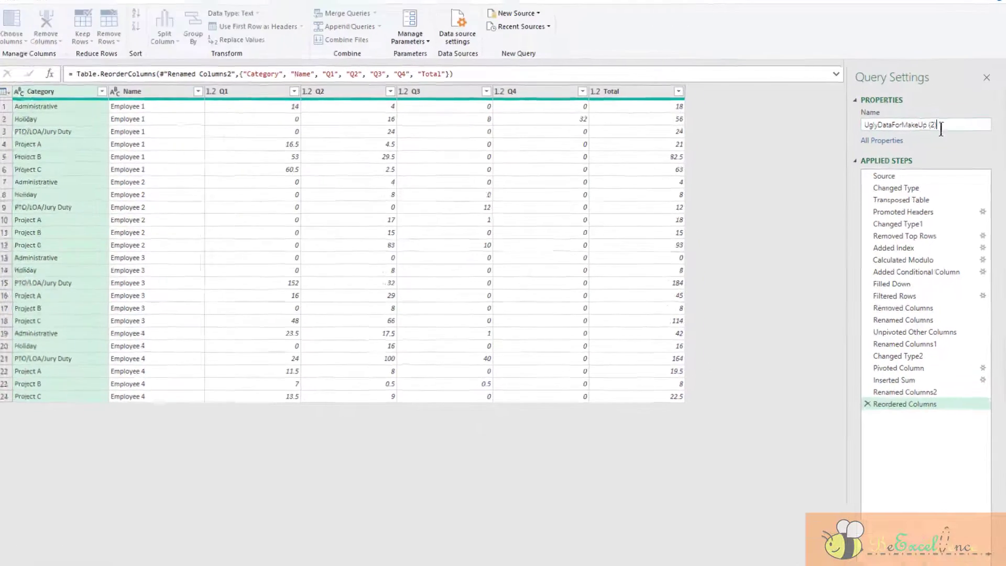
pyautogui.moveTo(949, 131); pyautogui.dragTo(829, 130)
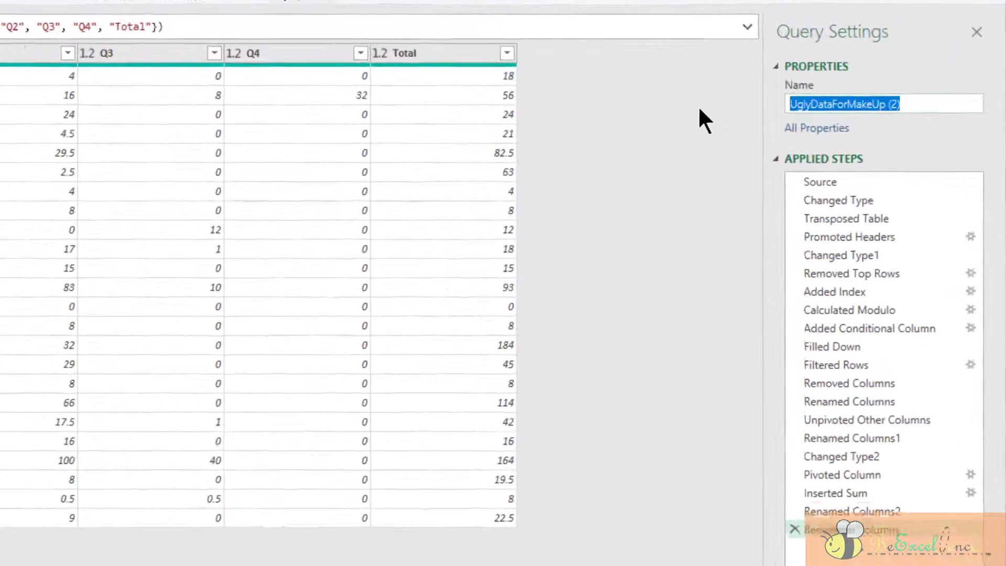
pyautogui.write('ForPivot')
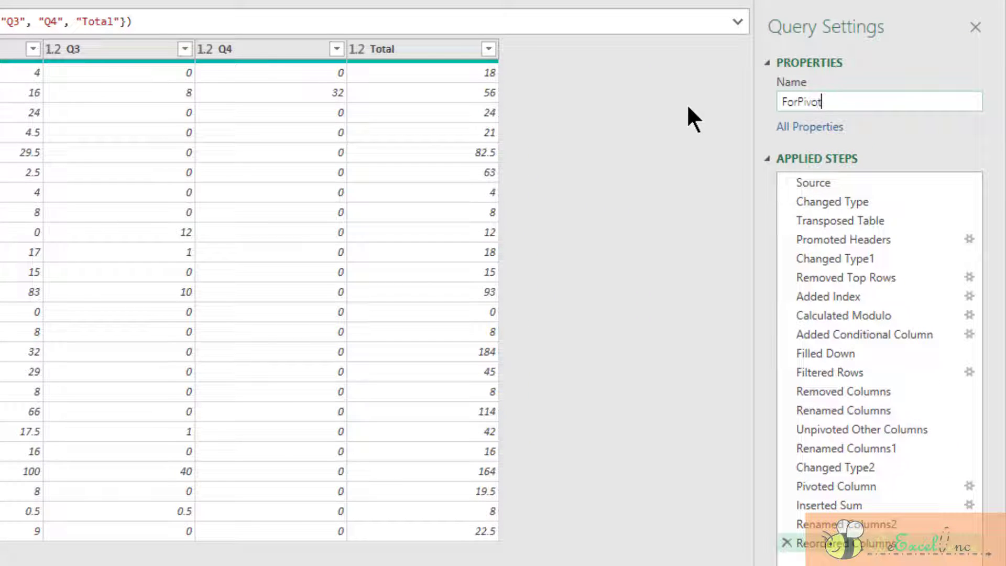
pyautogui.press('Return')
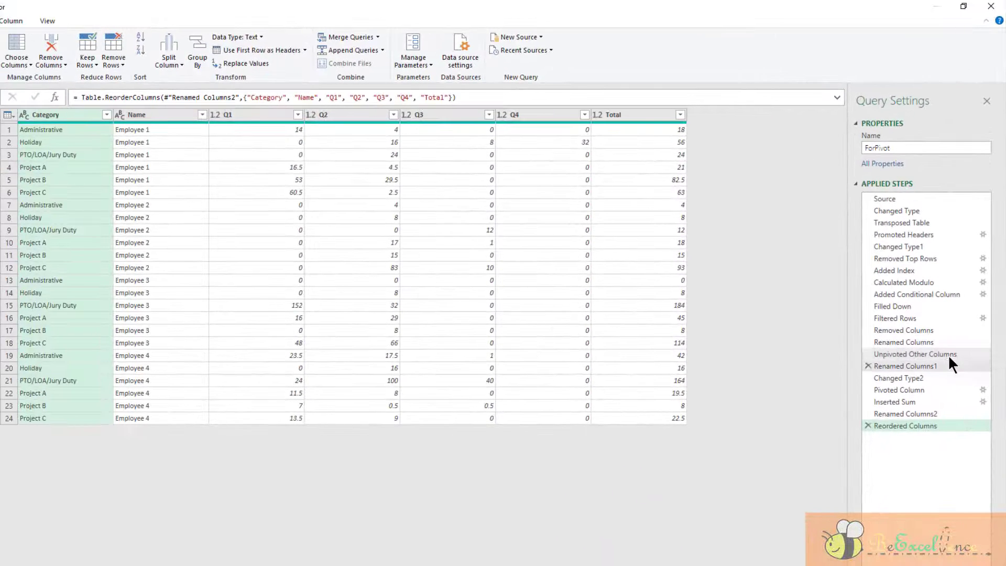
# Compare the Changed Type2 and Pivoted Column results in ForPivot, and delete every applied step from Changed Type2 to the end.
pyautogui.click(935, 378)
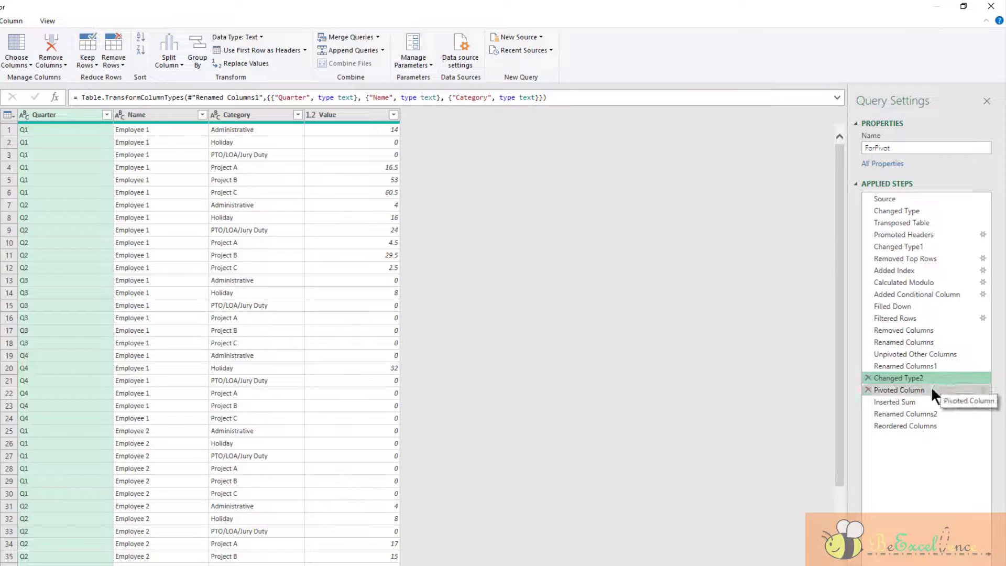
pyautogui.click(930, 394)
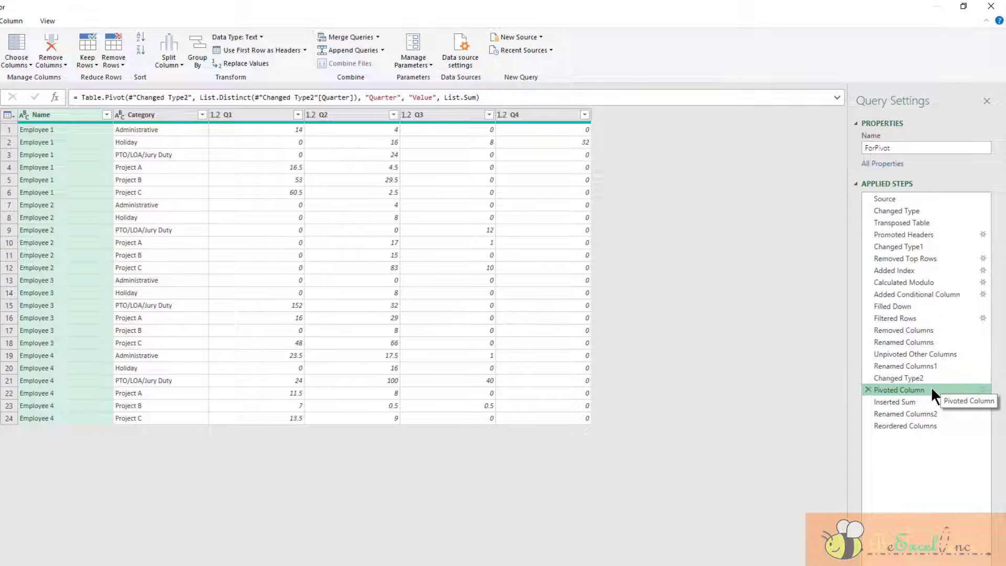
pyautogui.click(928, 379)
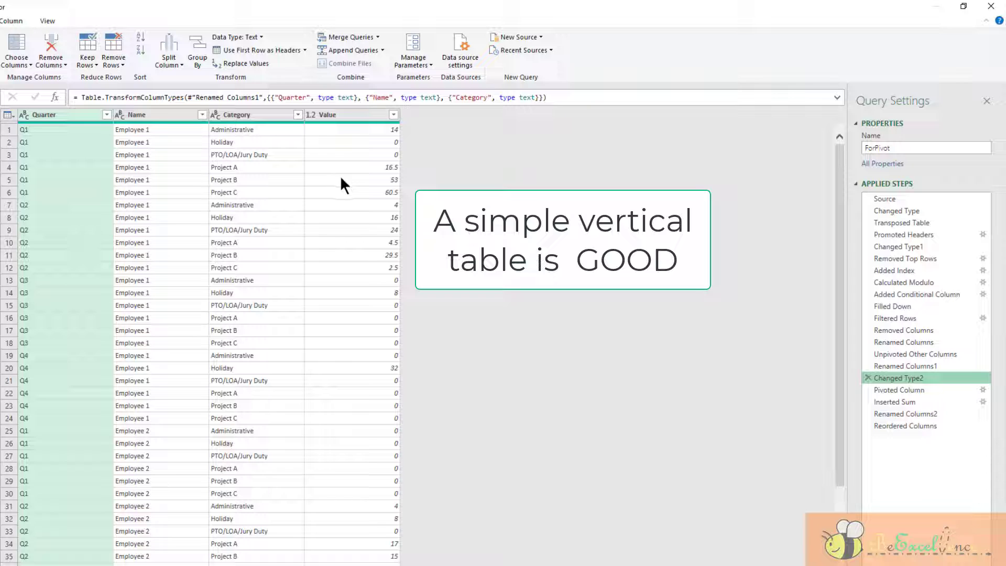
pyautogui.click(902, 390)
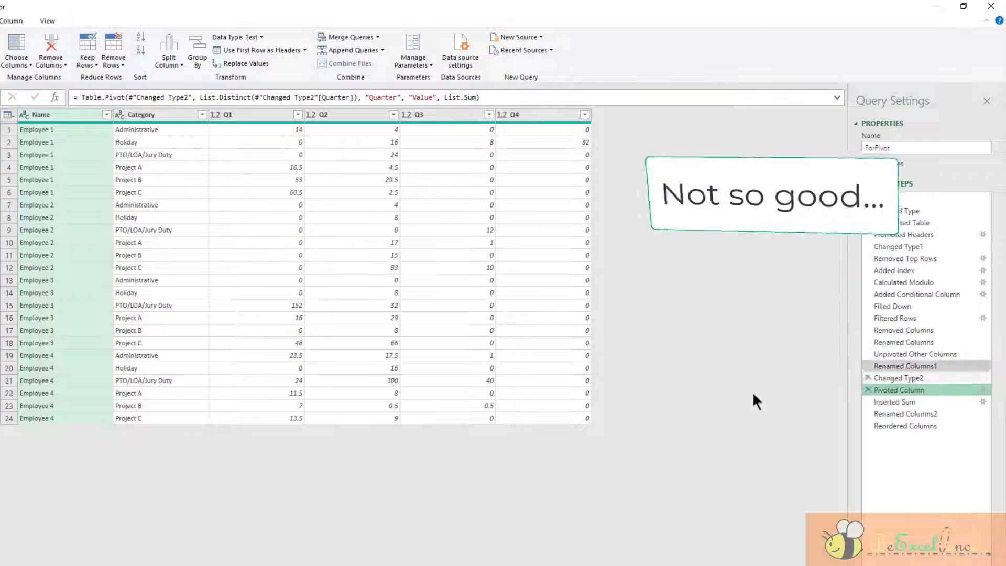
pyautogui.click(895, 377)
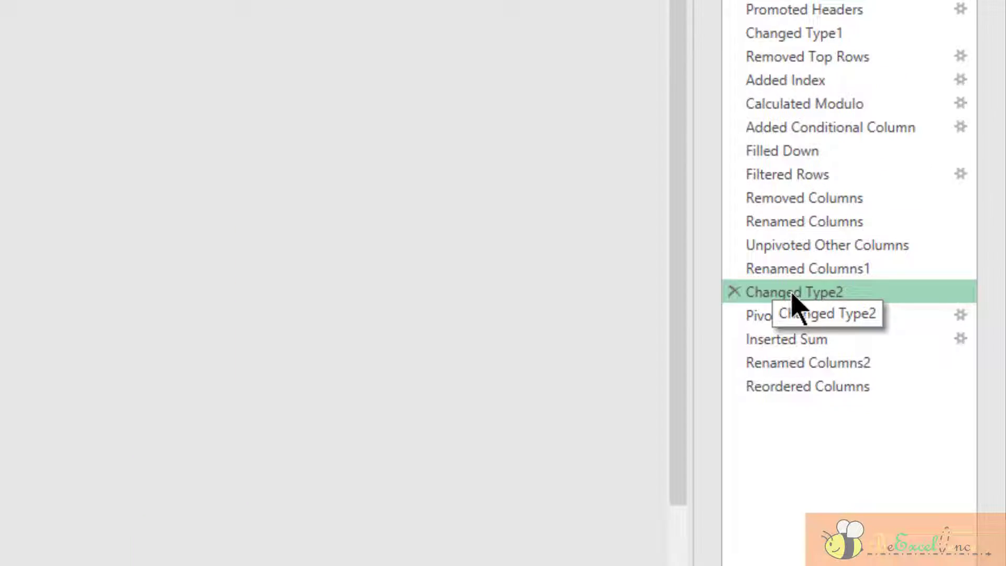
pyautogui.rightClick(843, 288)
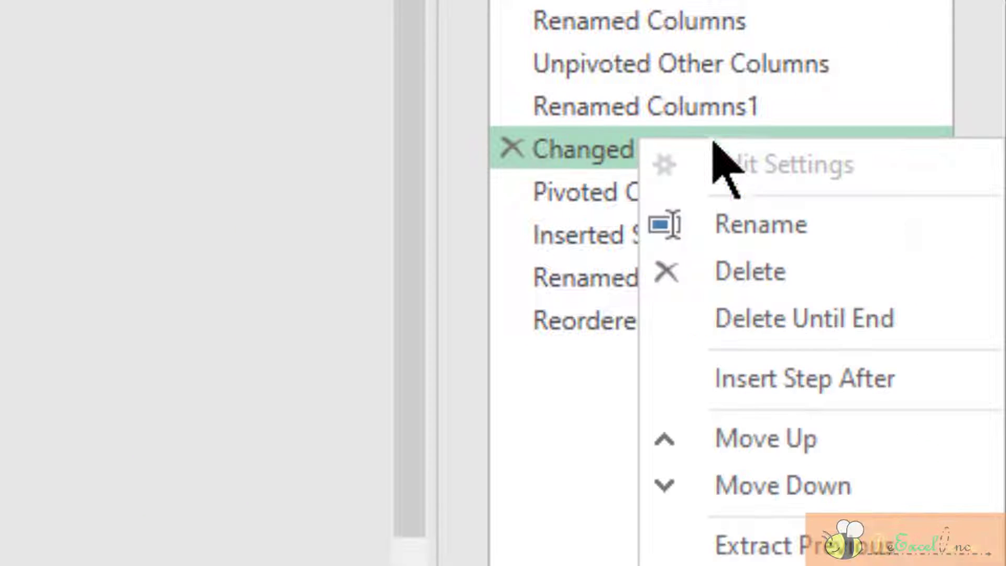
pyautogui.click(897, 318)
pyautogui.click(717, 361)
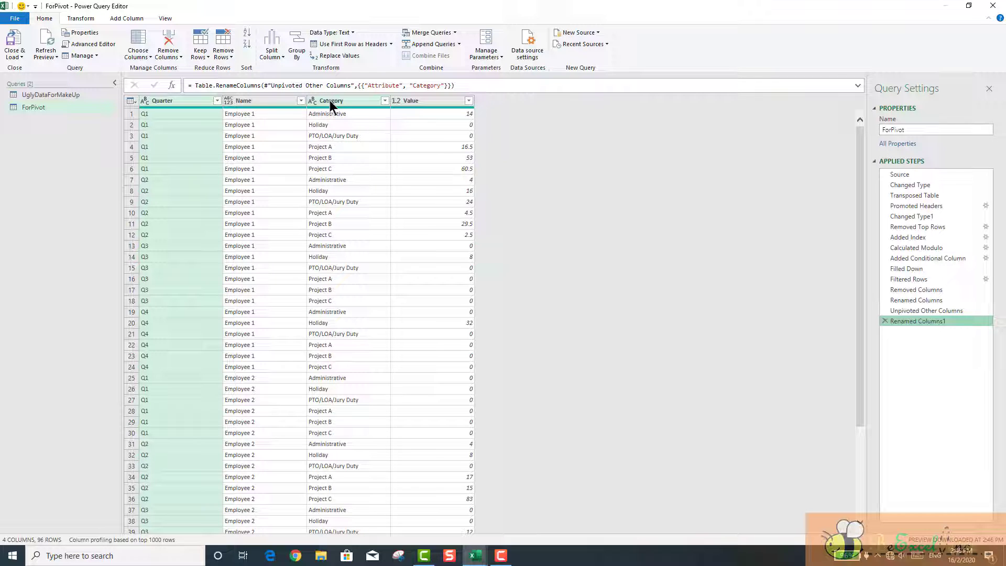
# Set the Name column's data type to Text in the ForPivot query.
pyautogui.click(244, 101)
pyautogui.click(228, 101)
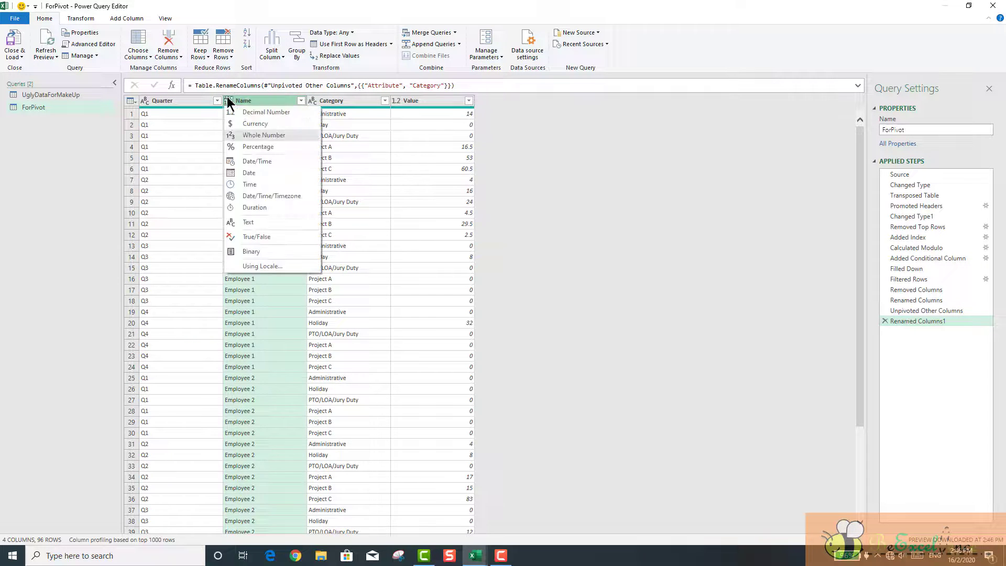
pyautogui.click(263, 222)
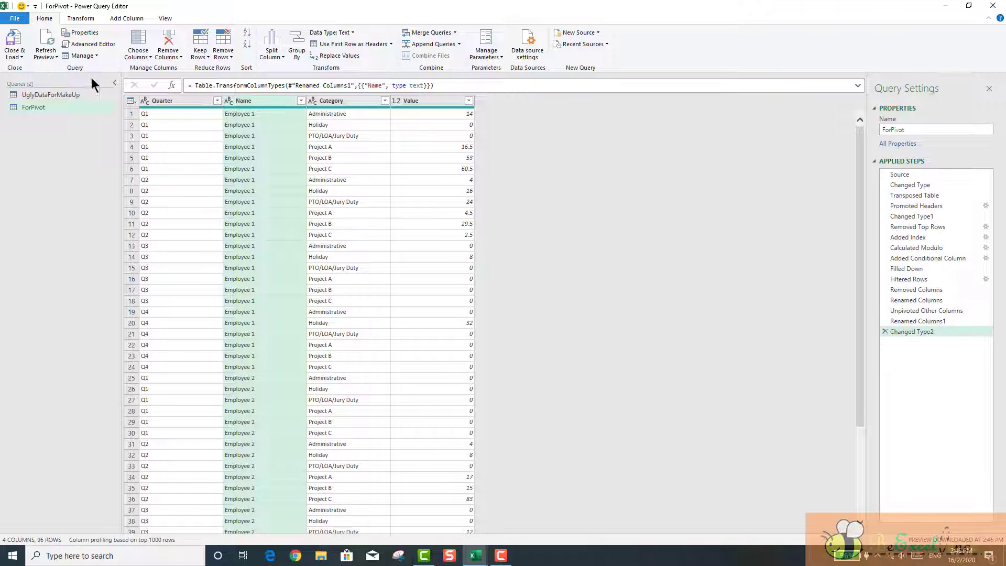
# Close the query editor and load ForPivot as a connection only.
pyautogui.click(14, 56)
pyautogui.click(46, 80)
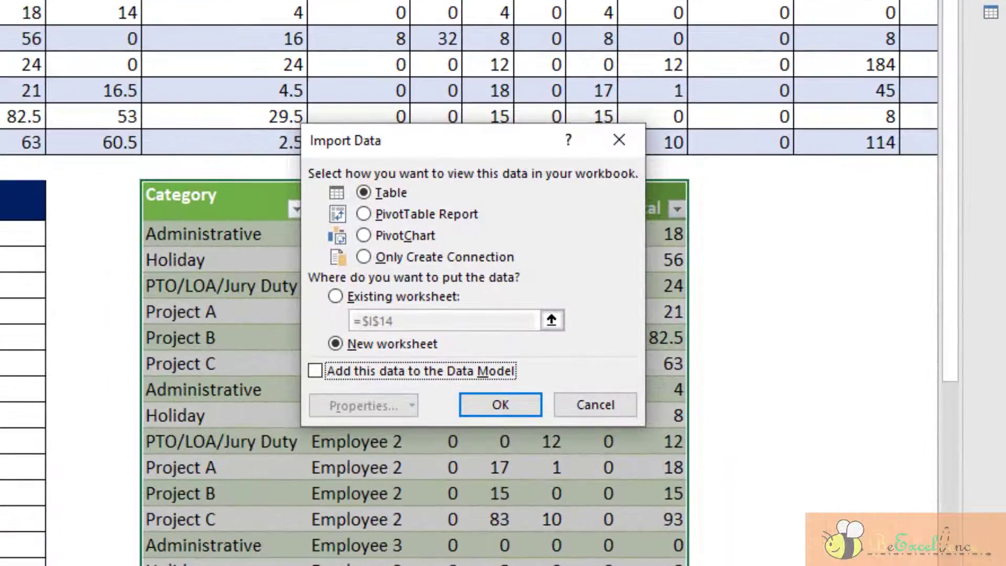
pyautogui.click(419, 257)
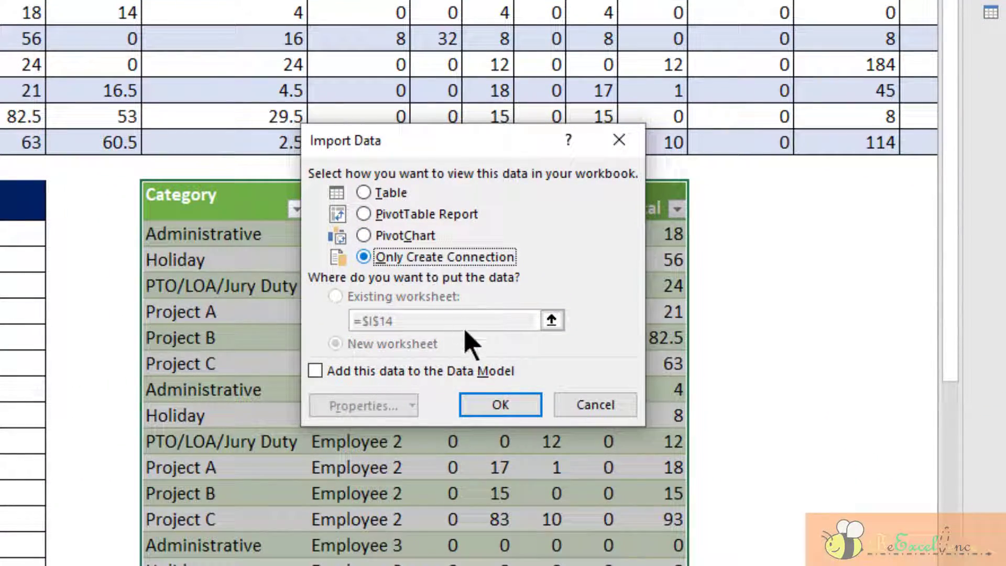
pyautogui.click(500, 404)
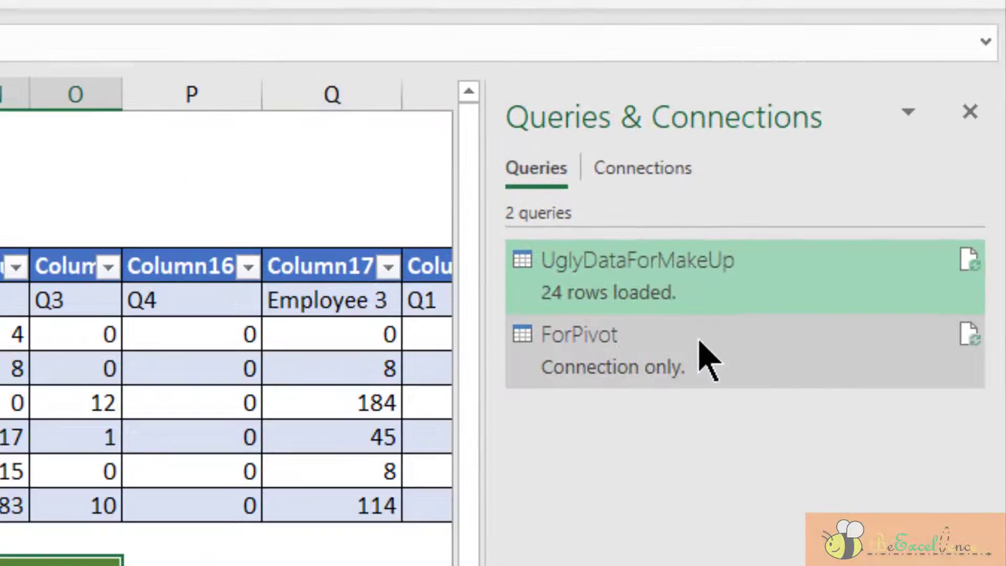
# Start creating a PivotTable at cell Q15 of Sheet1, beside the loaded category table.
pyautogui.click(725, 323)
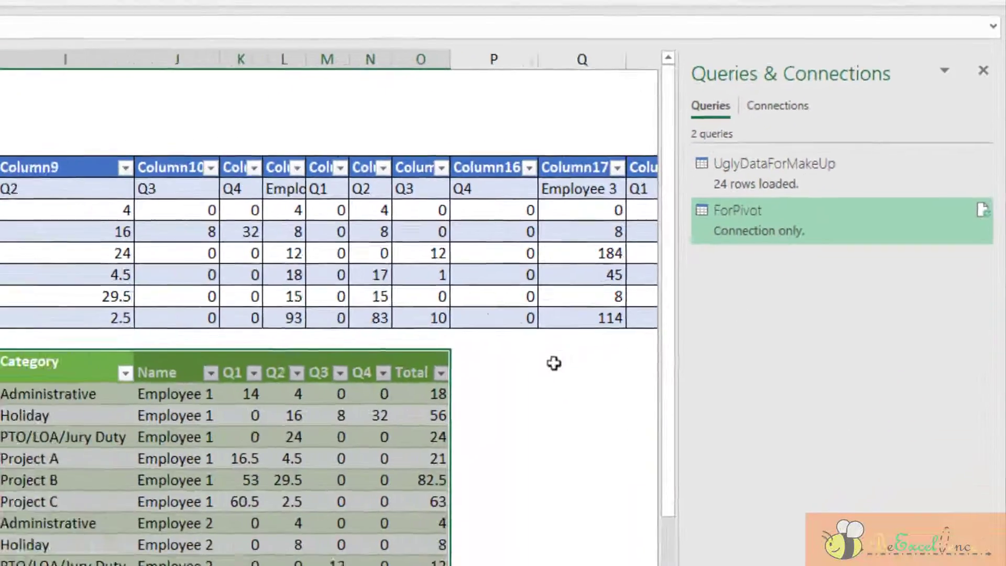
pyautogui.click(563, 353)
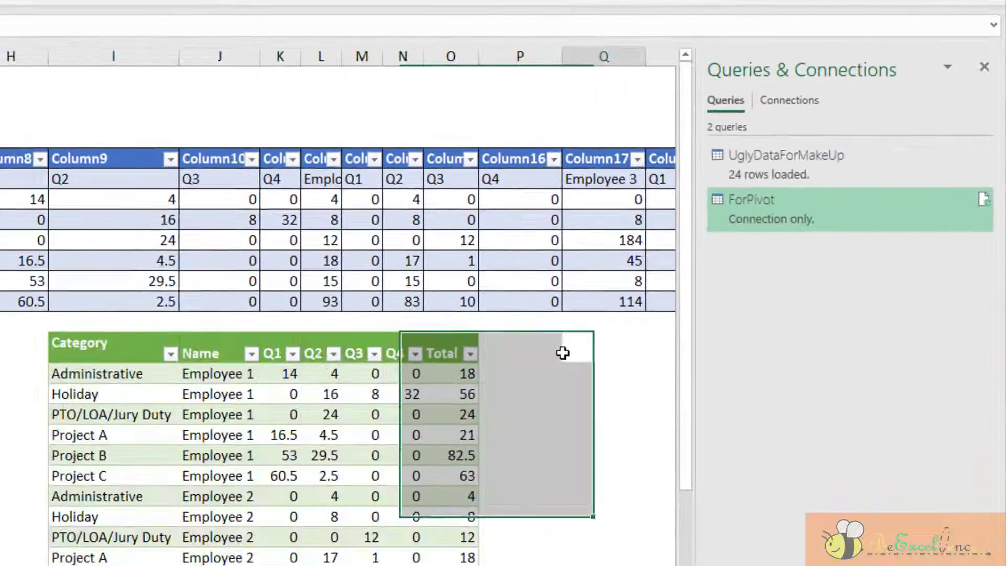
pyautogui.click(597, 375)
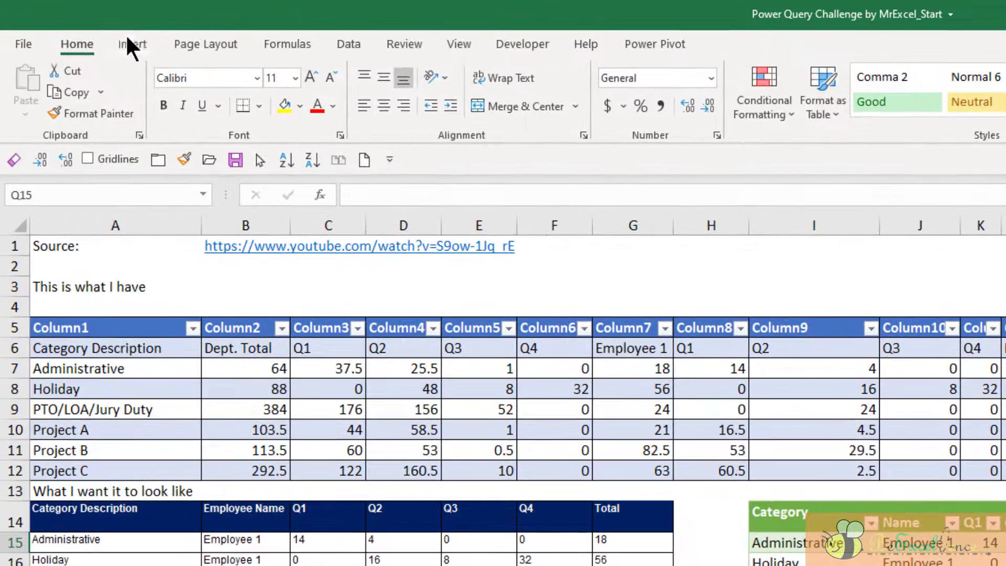
pyautogui.click(126, 37)
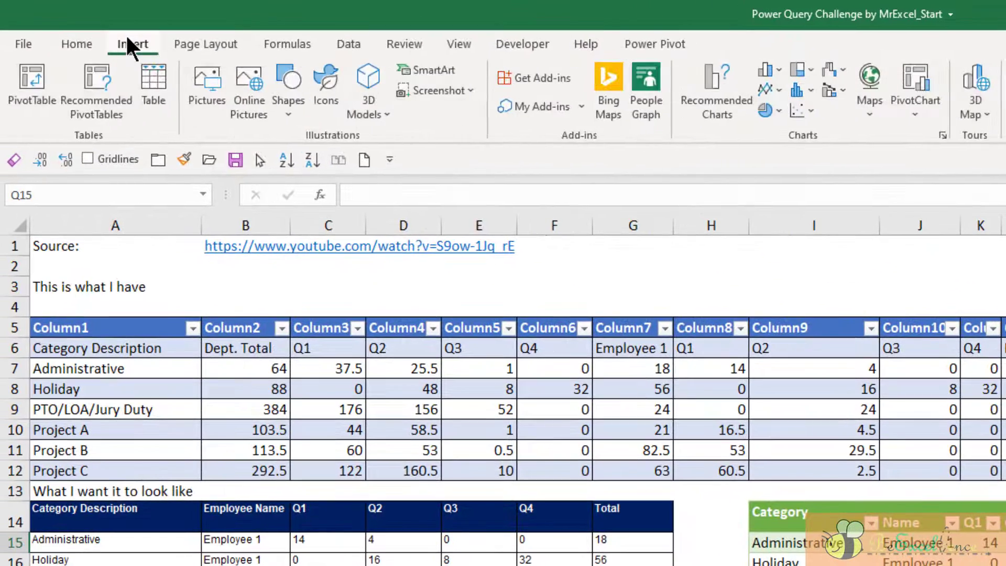
pyautogui.click(31, 73)
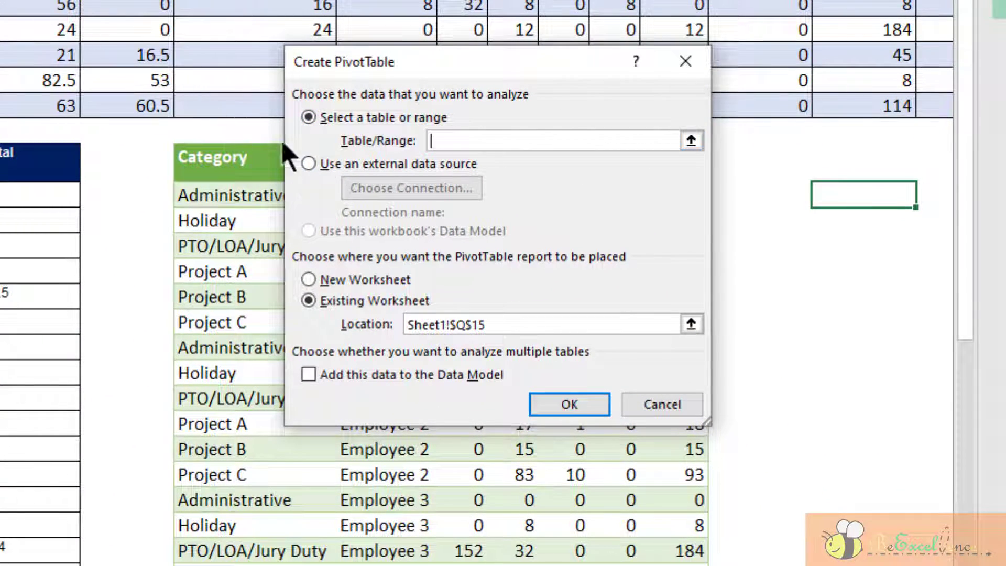
# Use the external connection Query - ForPivot as the PivotTable's source and create it in the existing worksheet.
pyautogui.click(321, 164)
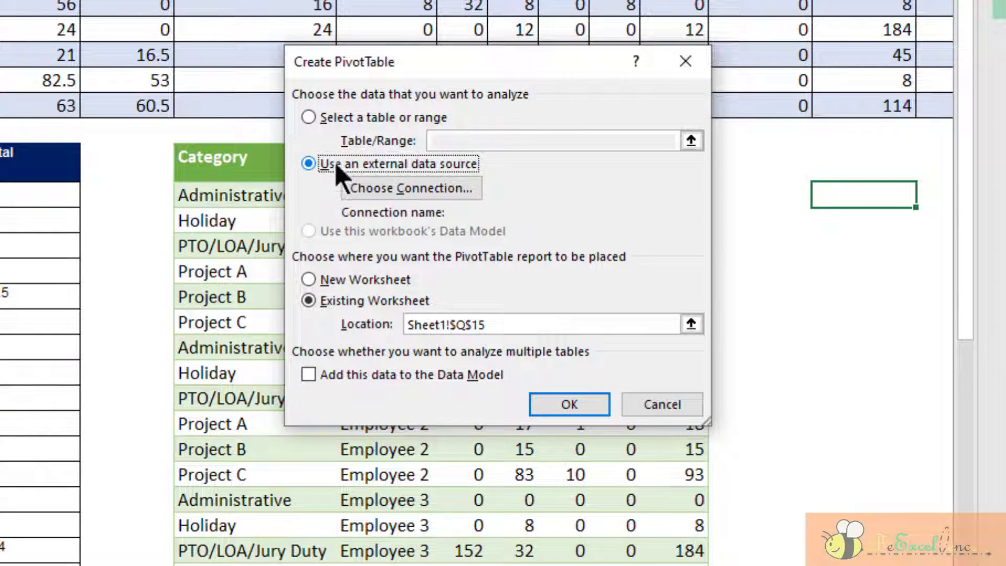
pyautogui.click(461, 191)
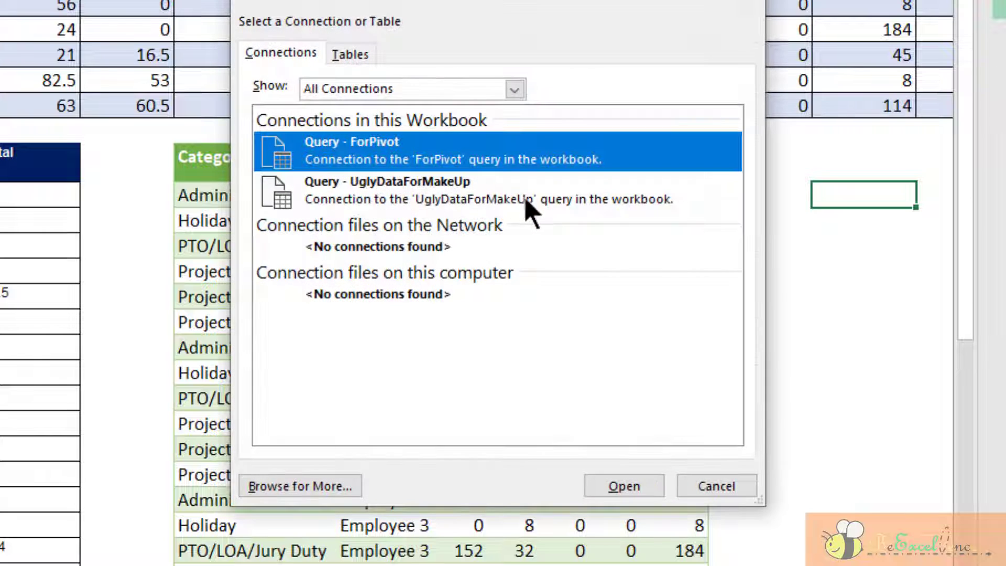
pyautogui.click(525, 193)
pyautogui.click(512, 166)
pyautogui.click(510, 172)
pyautogui.click(501, 159)
pyautogui.click(634, 489)
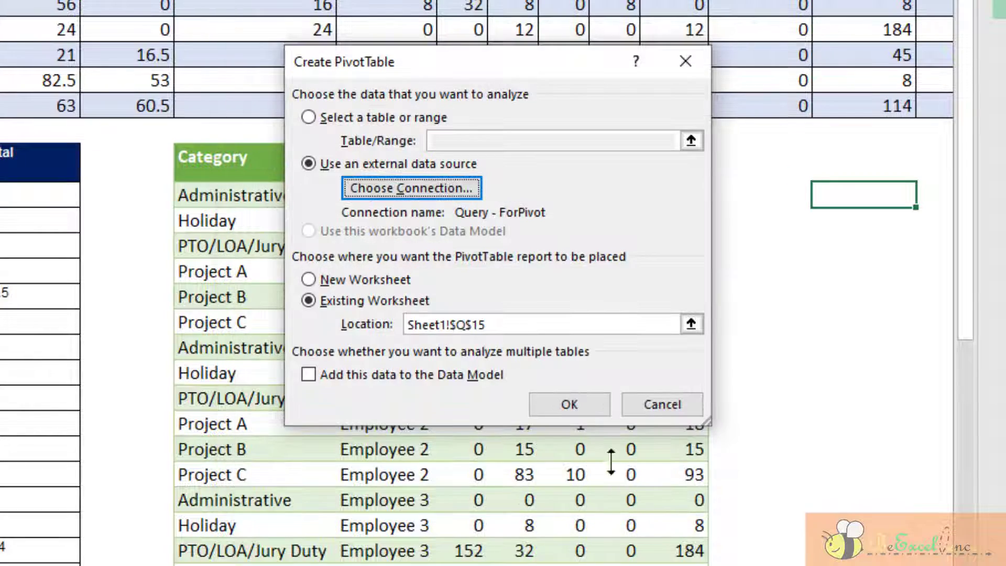
pyautogui.click(570, 409)
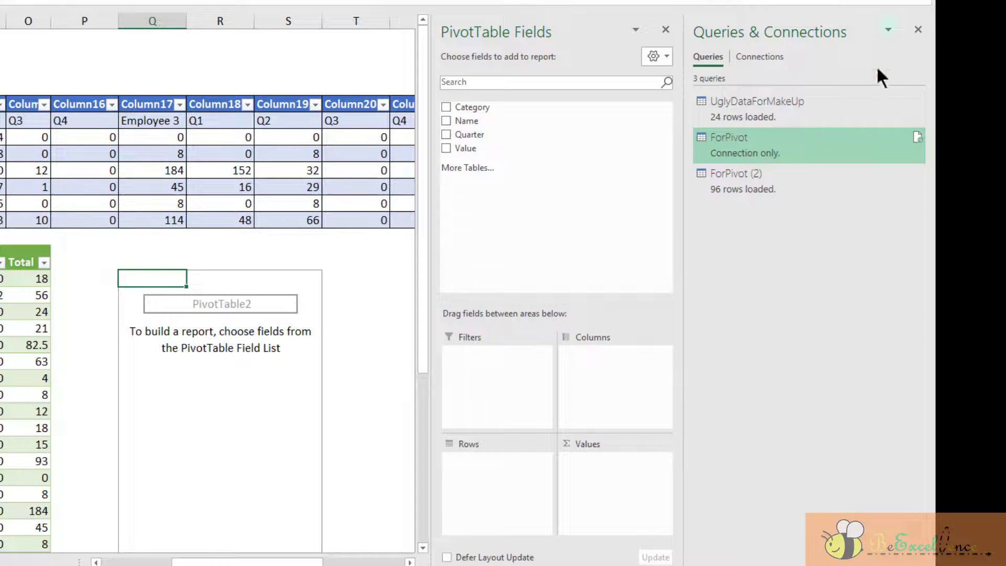
# Hide the query list and lay out the PivotTable with Name and Category as rows, Quarter as columns and Value as summed values.
pyautogui.click(917, 29)
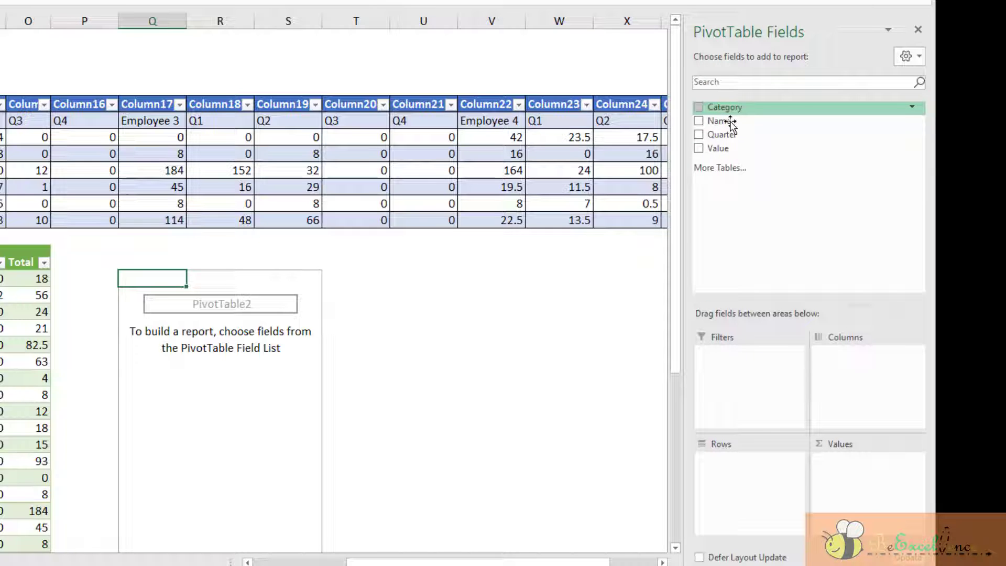
pyautogui.moveTo(731, 121); pyautogui.dragTo(739, 490)
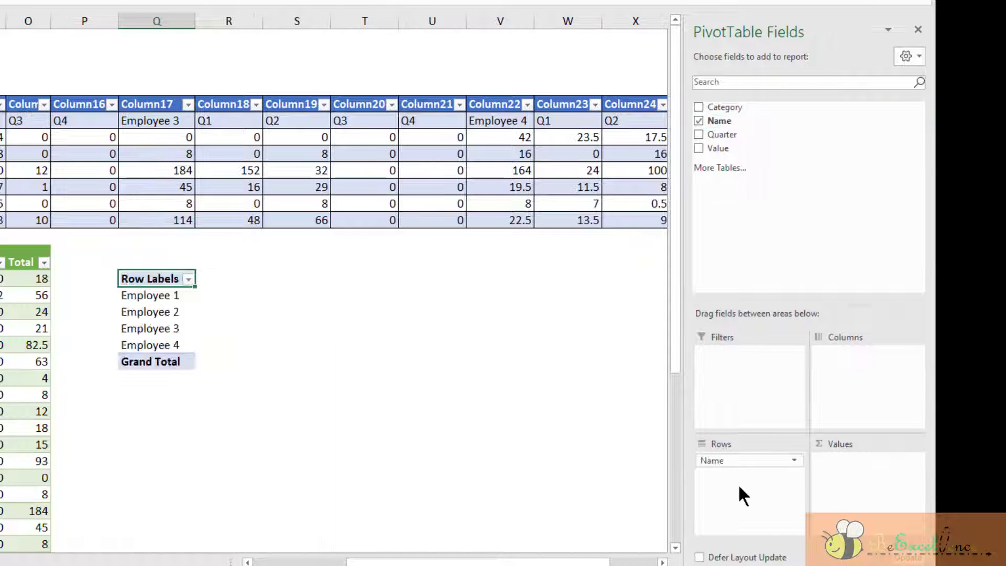
pyautogui.moveTo(754, 110); pyautogui.dragTo(754, 506)
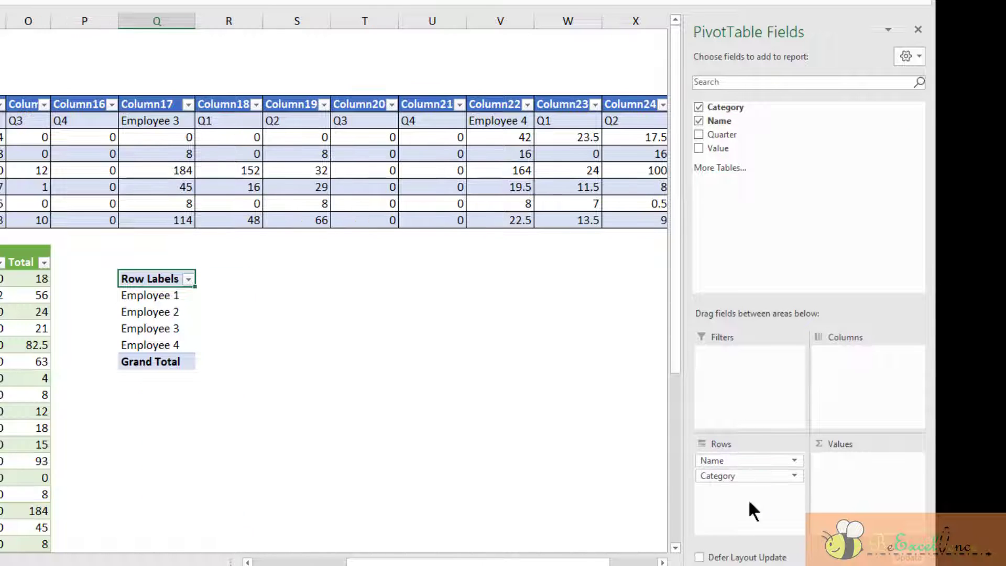
pyautogui.moveTo(711, 137); pyautogui.dragTo(840, 351)
pyautogui.moveTo(731, 149); pyautogui.dragTo(863, 474)
# Review the PivotTable's employee groups, category rows and quarterly totals down to the grand total.
pyautogui.click(443, 361)
pyautogui.scroll(-2, 443, 361)
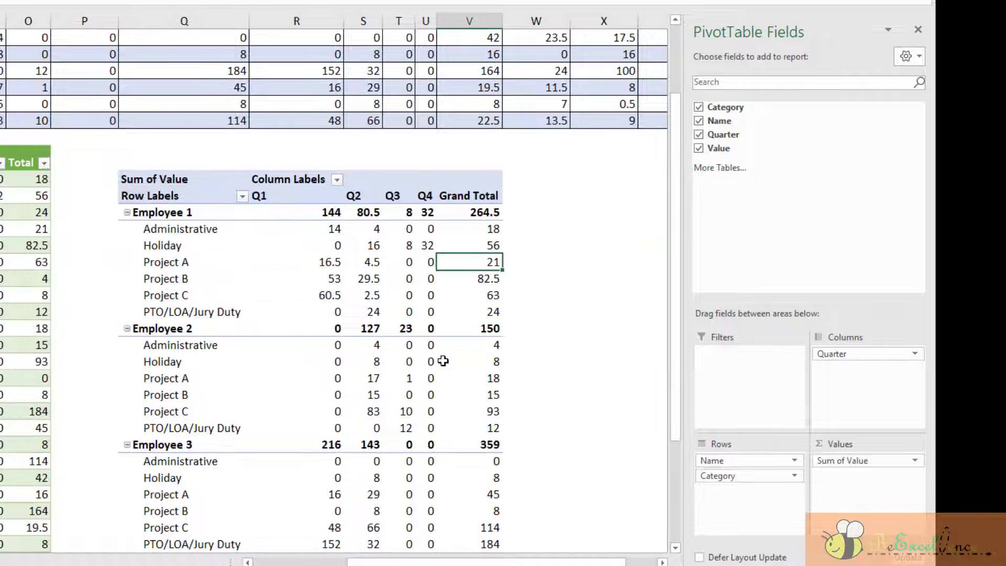
pyautogui.scroll(-1, 443, 361)
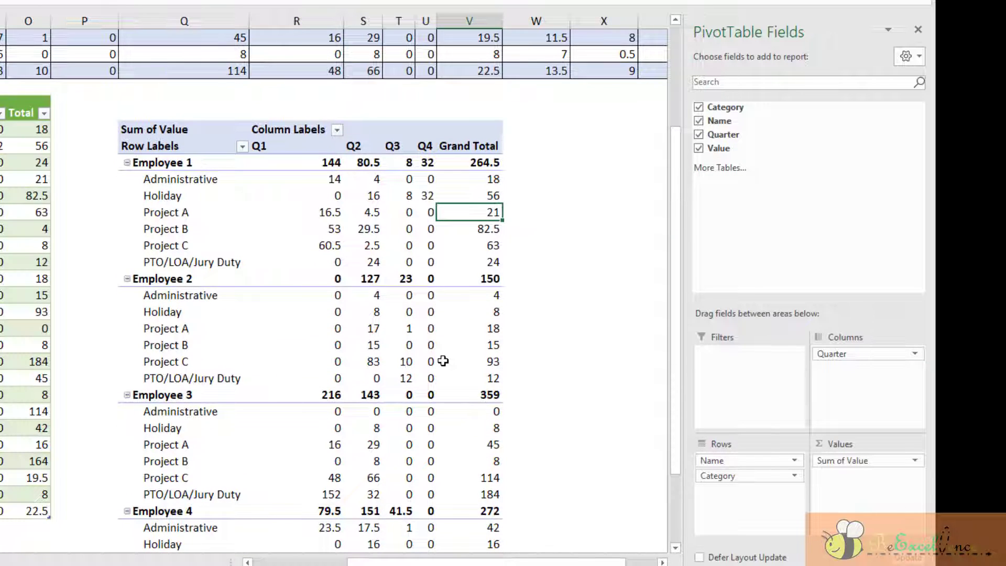
pyautogui.click(341, 299)
pyautogui.scroll(-2, 333, 289)
pyautogui.click(174, 107)
pyautogui.scroll(1, 173, 106)
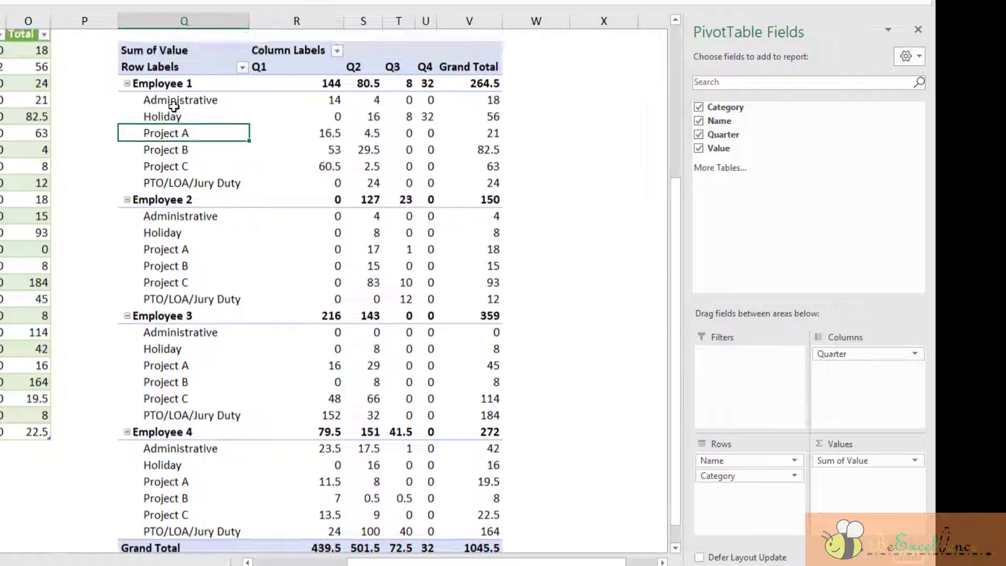
pyautogui.scroll(3, 174, 106)
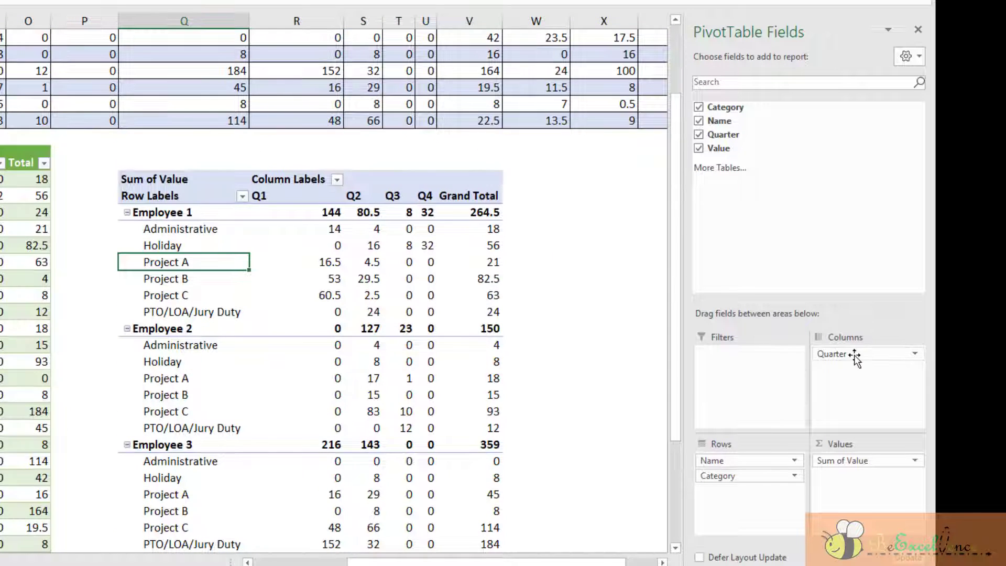
# Rearrange the PivotTable with Quarter as rows, Category as columns and Name as a report filter.
pyautogui.moveTo(851, 354); pyautogui.dragTo(776, 361)
pyautogui.moveTo(753, 475); pyautogui.dragTo(862, 405)
pyautogui.moveTo(754, 354); pyautogui.dragTo(771, 396)
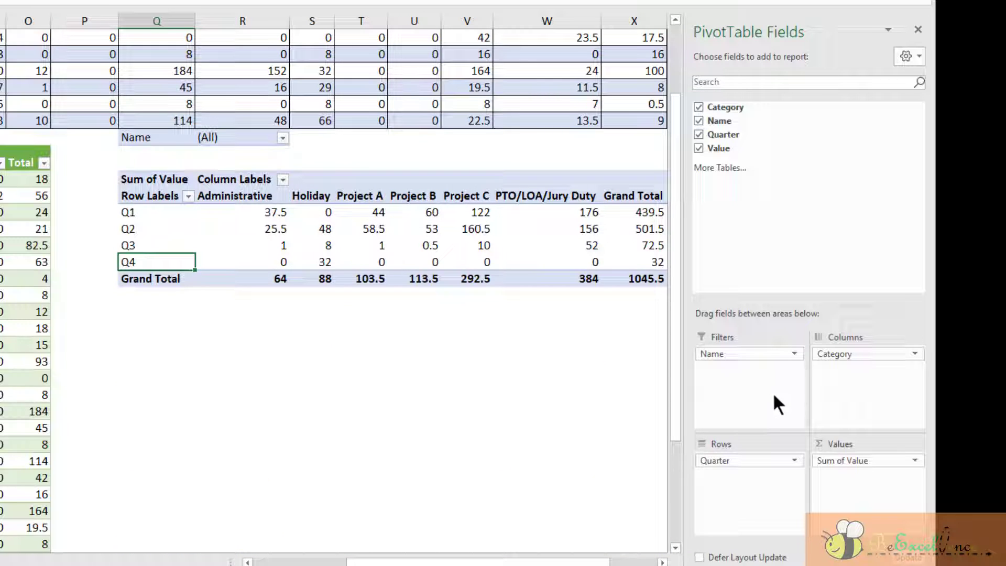
# Rearrange the PivotTable with Category as the outer row field, Name nested beneath it and Quarter as columns.
pyautogui.moveTo(879, 353); pyautogui.dragTo(874, 397)
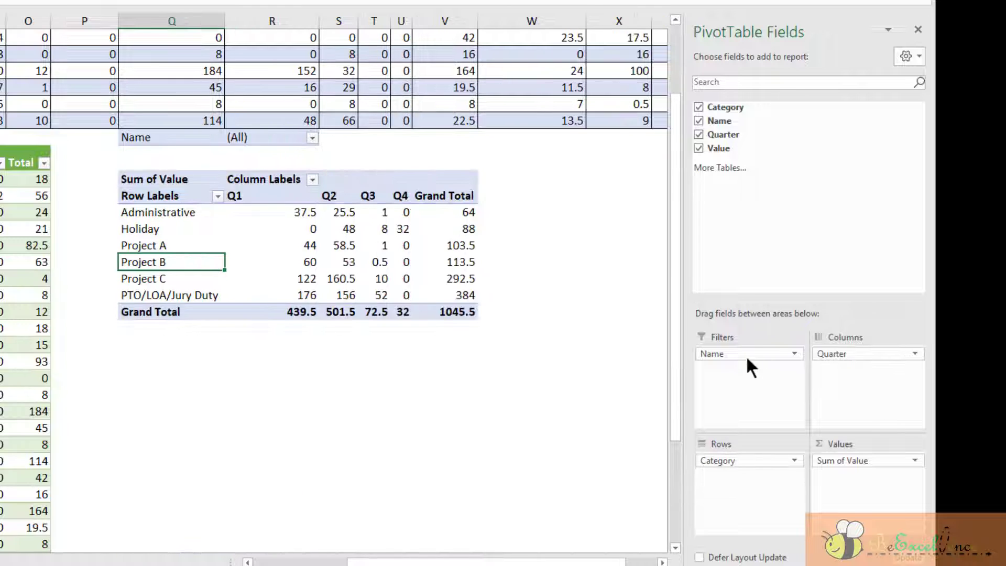
pyautogui.moveTo(731, 354); pyautogui.dragTo(743, 491)
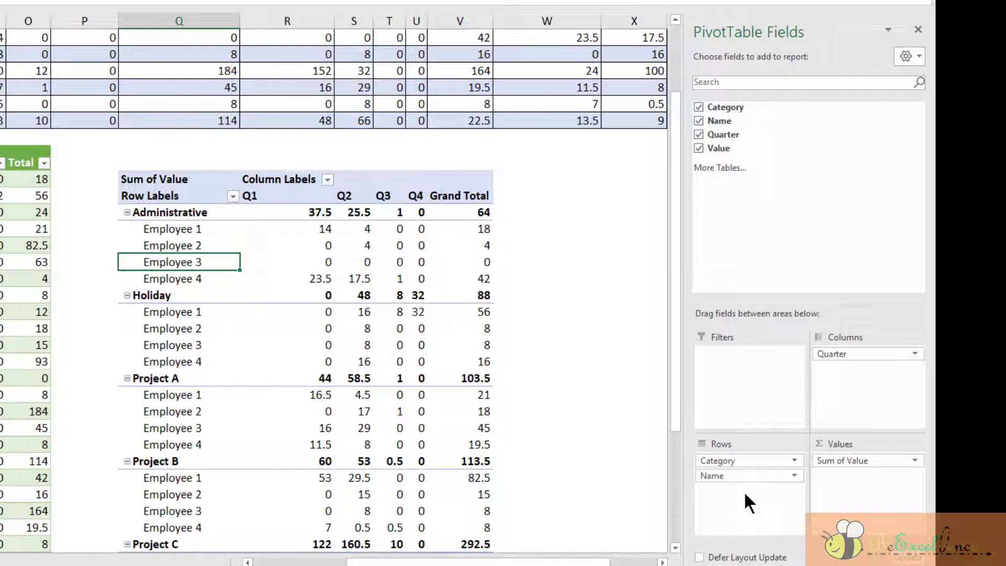
# Examine the PivotTable's employee rows and totals grouped under each category.
pyautogui.scroll(-2, 367, 274)
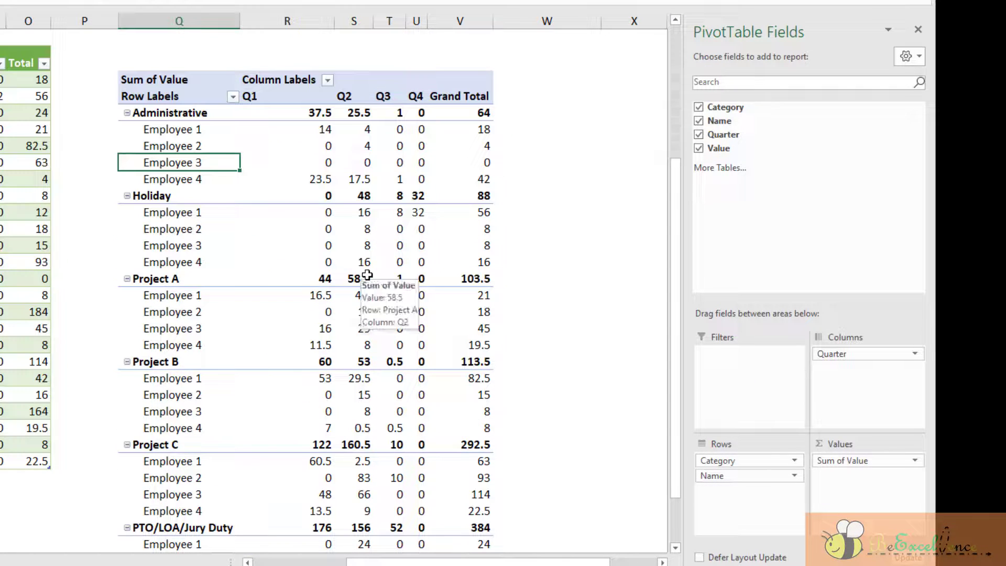
pyautogui.click(367, 275)
pyautogui.scroll(-2, 366, 275)
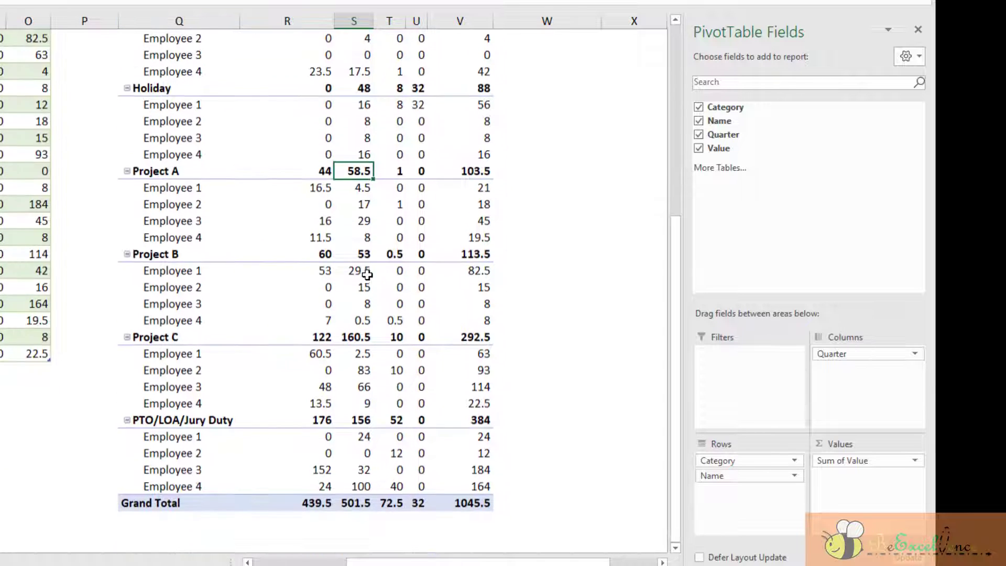
pyautogui.scroll(1, 367, 274)
pyautogui.scroll(4, 366, 274)
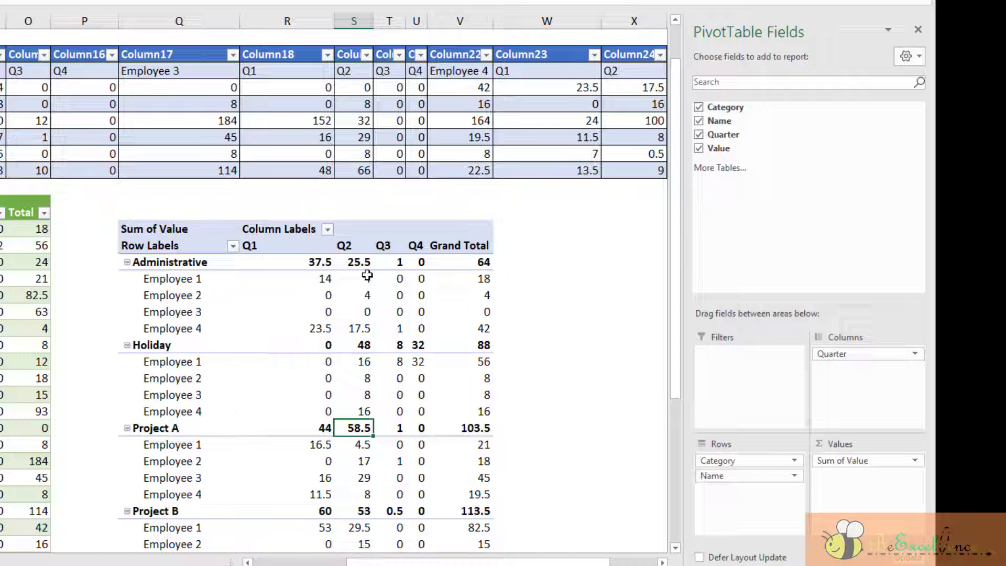
pyautogui.click(315, 271)
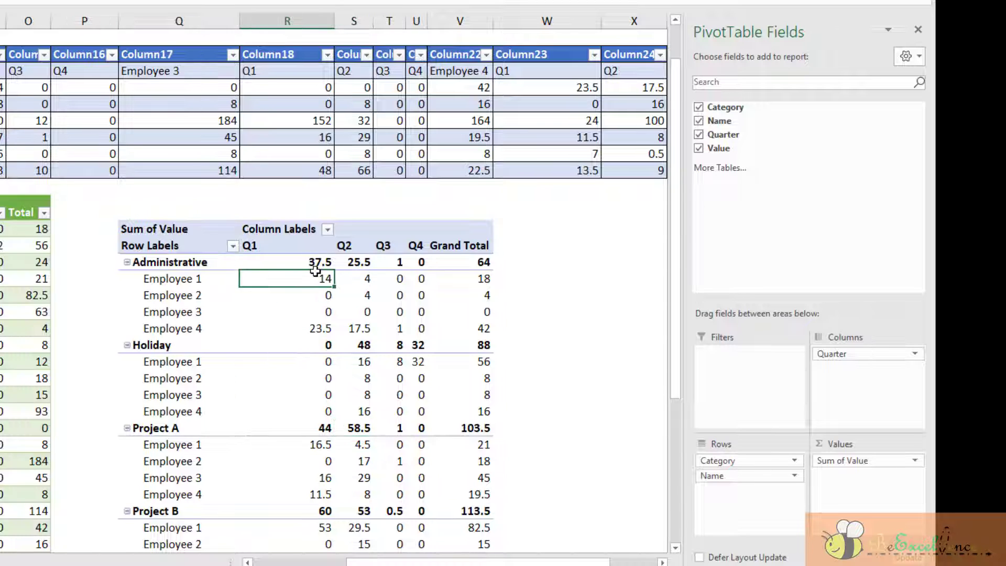
# Rearrange the PivotTable rows with Name as the outer field and Category nested beneath it.
pyautogui.click(177, 278)
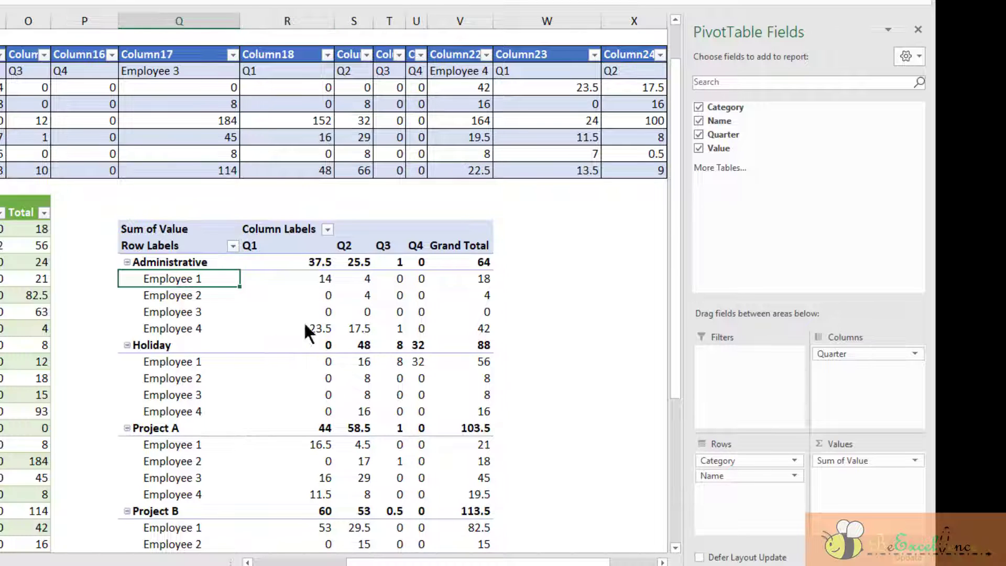
pyautogui.moveTo(722, 459); pyautogui.dragTo(728, 494)
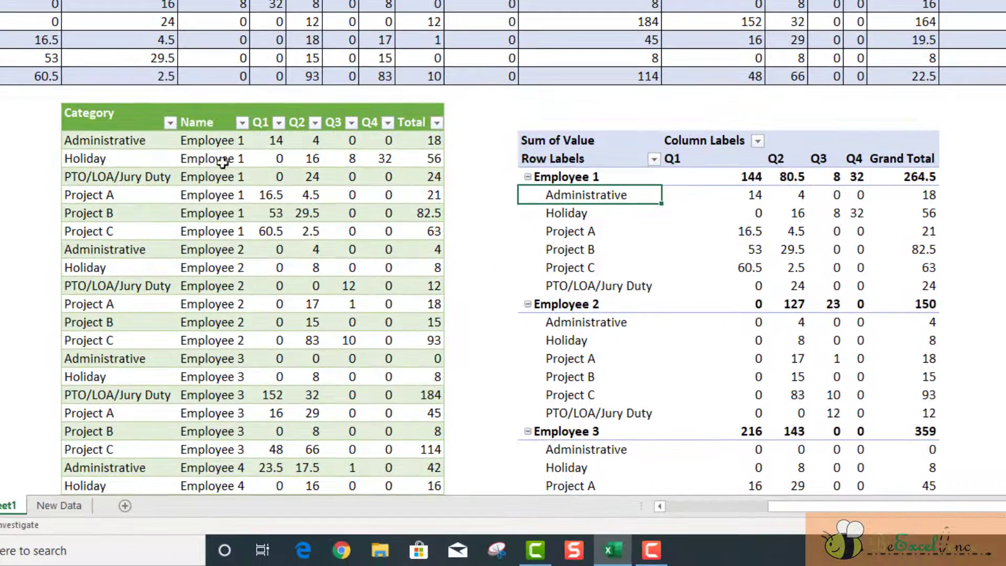
pyautogui.click(202, 157)
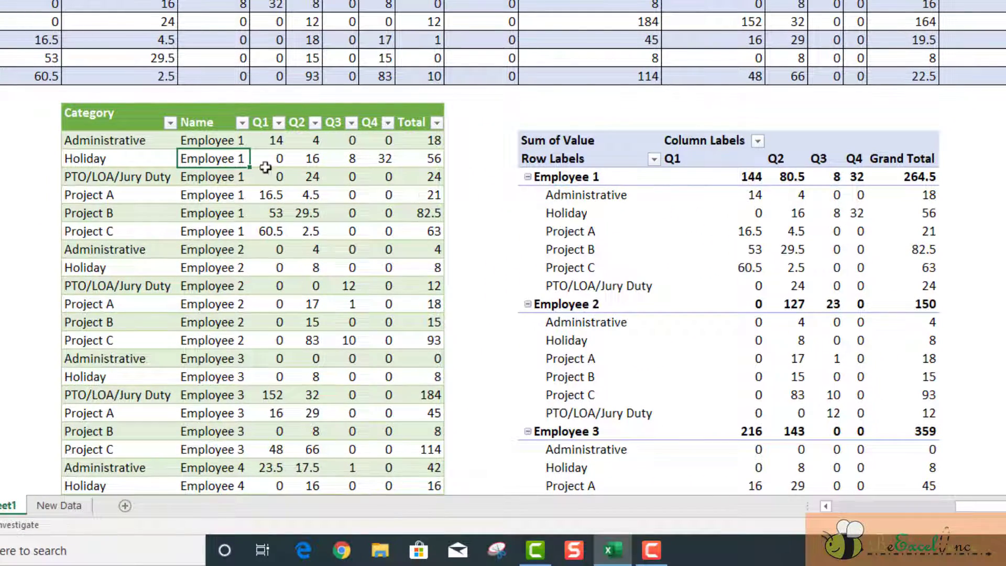
# Show the PivotTable in tabular form.
pyautogui.click(775, 243)
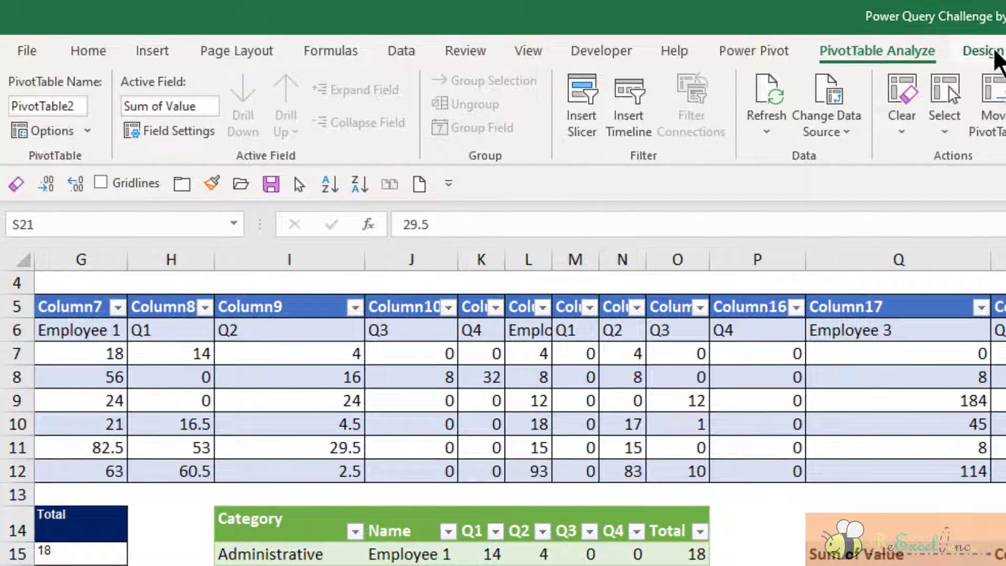
pyautogui.click(996, 49)
pyautogui.click(152, 122)
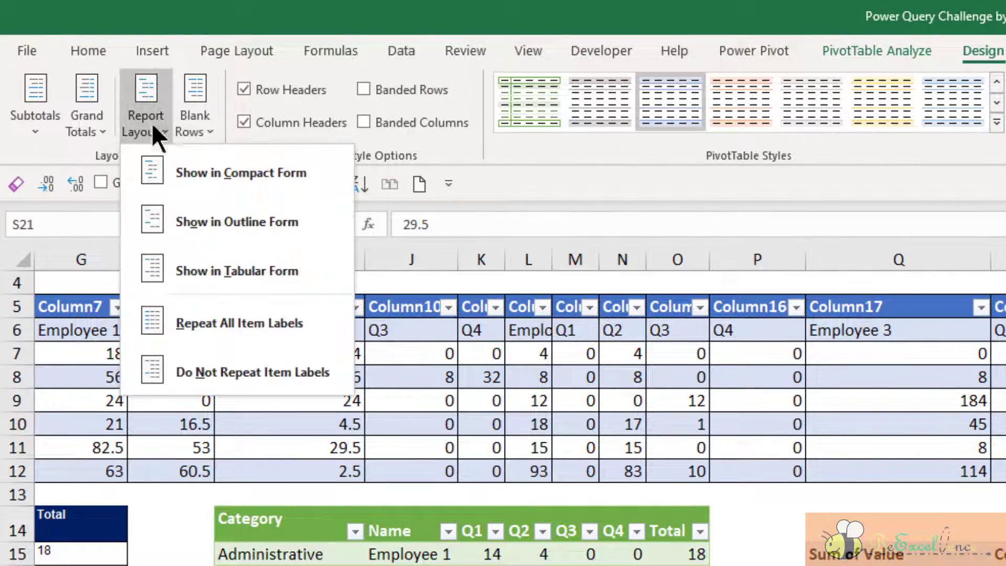
pyautogui.click(292, 275)
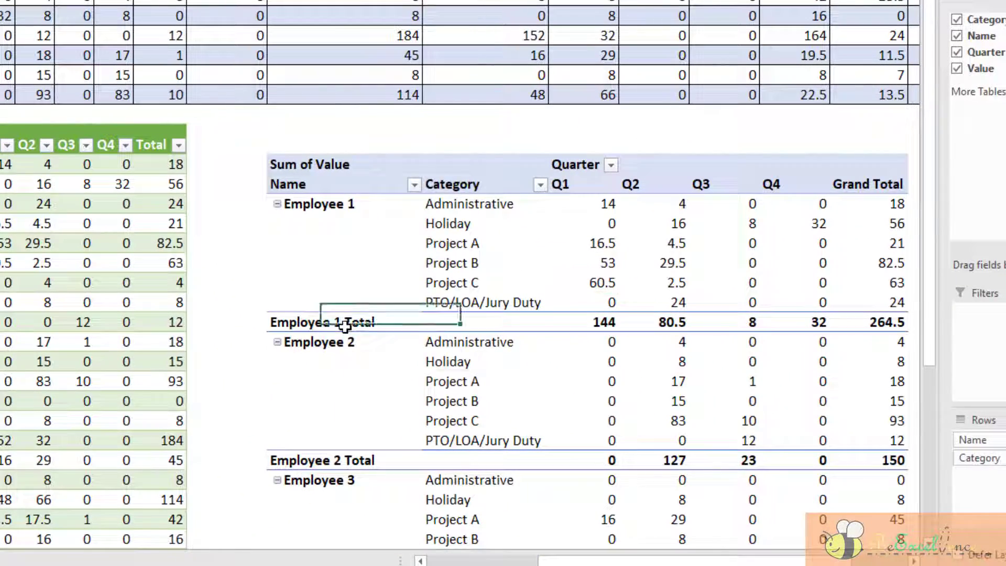
# Remove the Name subtotals and the Grand Total row from the PivotTable.
pyautogui.rightClick(344, 325)
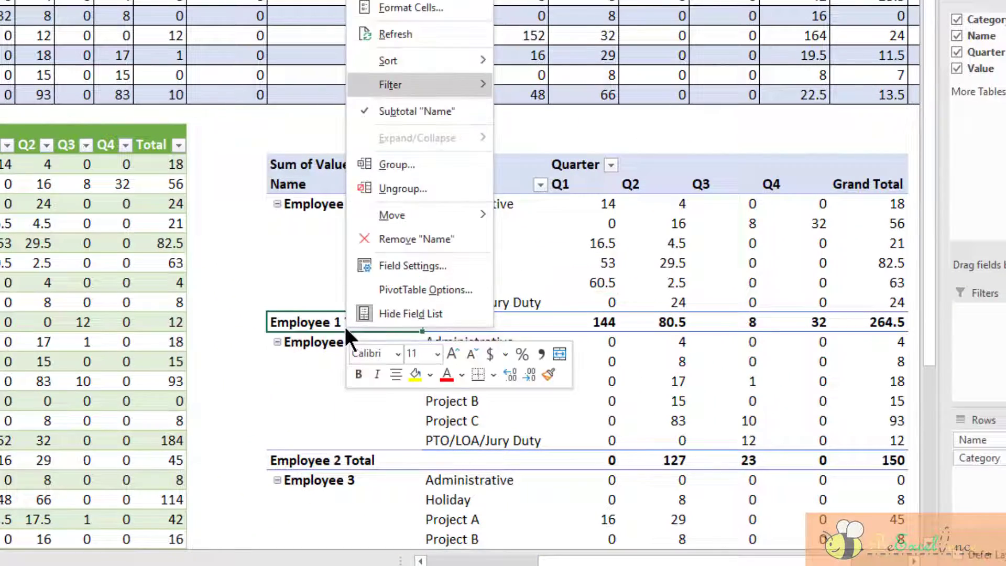
pyautogui.click(412, 110)
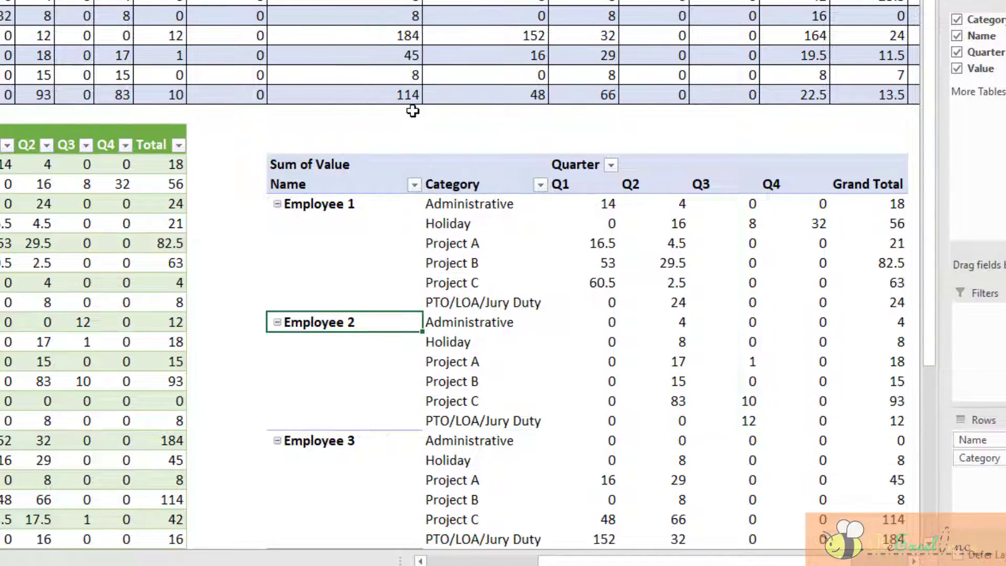
pyautogui.scroll(-5, 381, 208)
pyautogui.rightClick(331, 370)
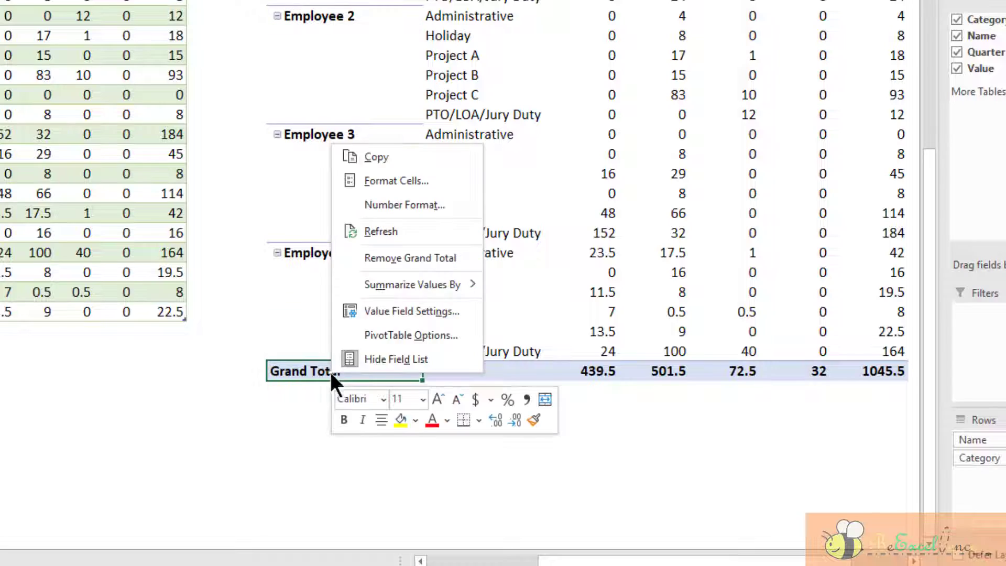
pyautogui.click(419, 258)
pyautogui.scroll(4, 417, 256)
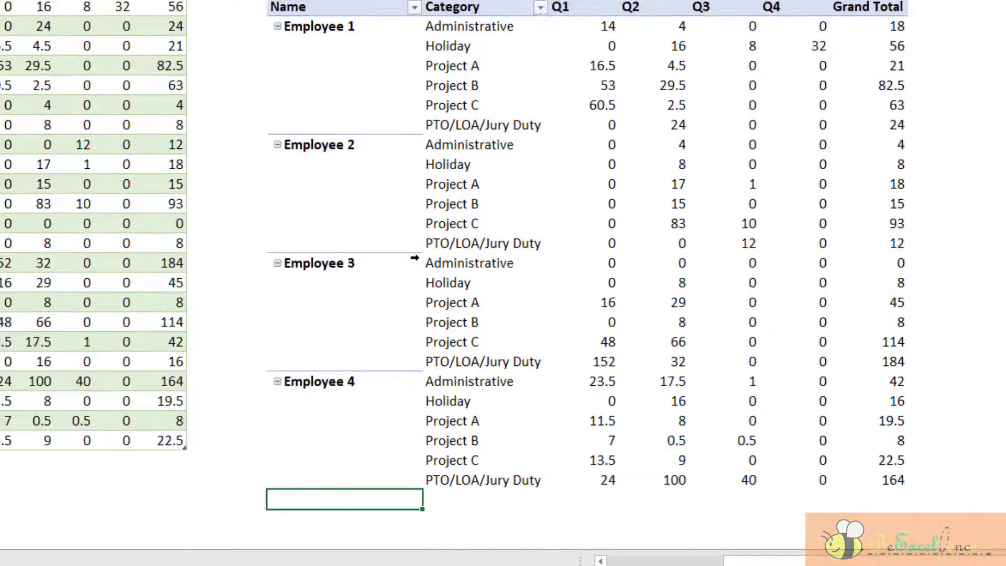
pyautogui.click(388, 168)
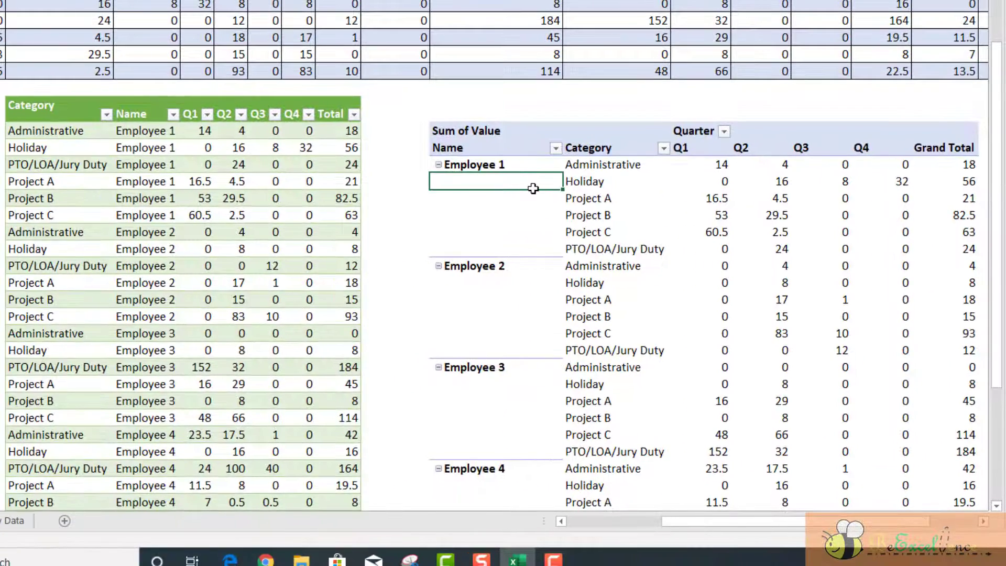
pyautogui.moveTo(63, 132); pyautogui.dragTo(311, 485)
pyautogui.click(580, 200)
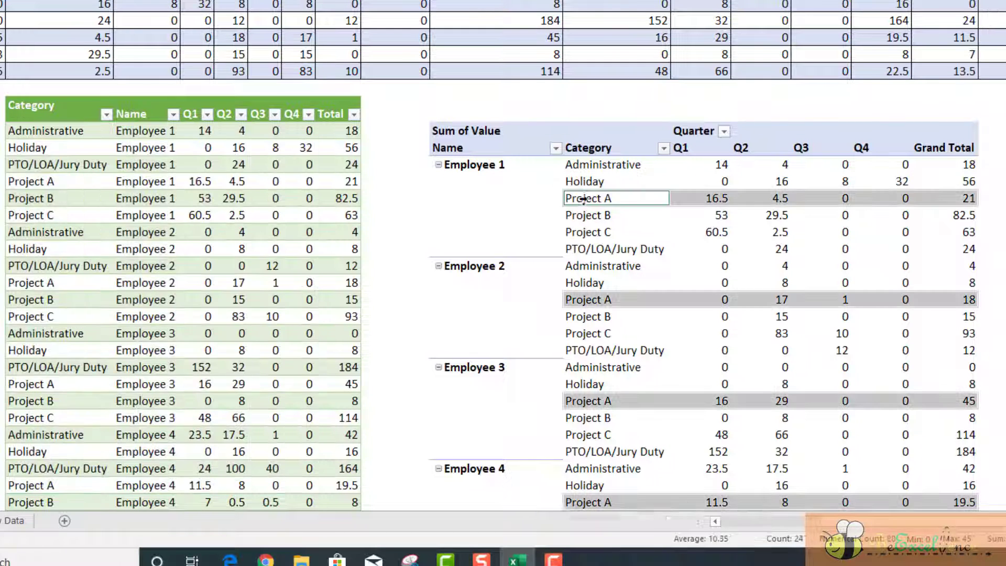
pyautogui.click(489, 188)
pyautogui.doubleClick(489, 181)
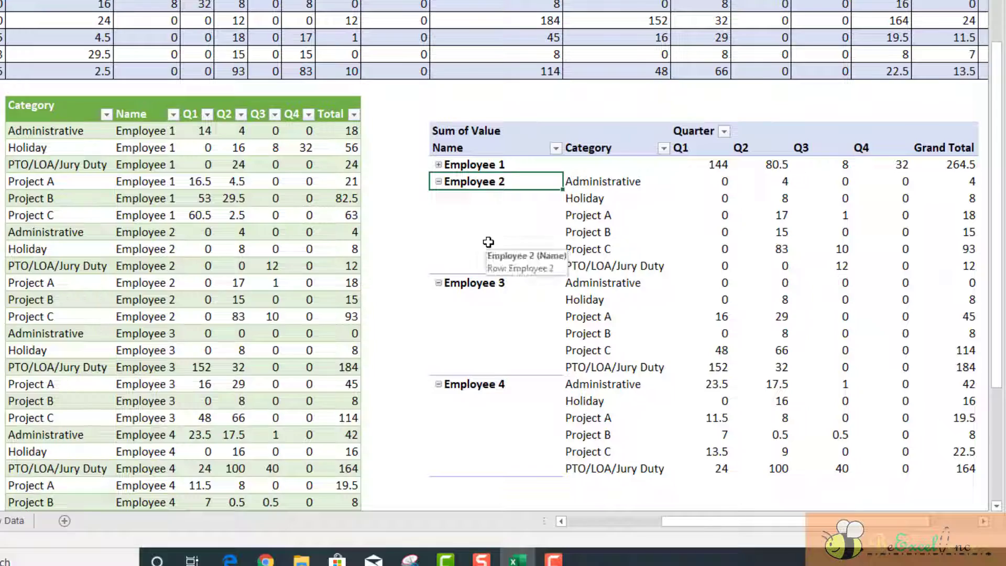
pyautogui.hotkey('ctrl', 'z')
pyautogui.moveTo(500, 197); pyautogui.dragTo(509, 227)
# Repeat all item labels in the PivotTable so every category row carries its employee name.
pyautogui.click(516, 184)
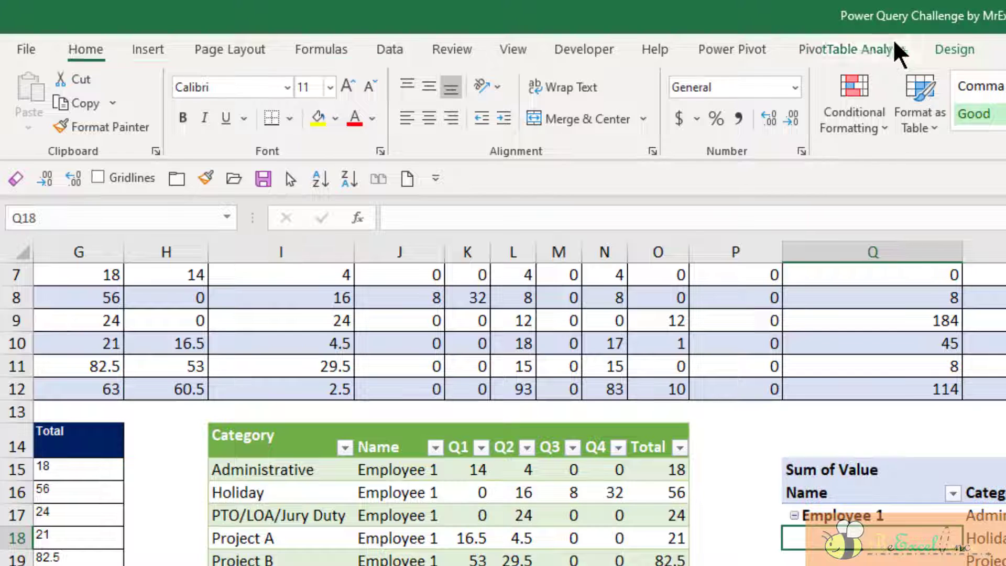
pyautogui.click(885, 45)
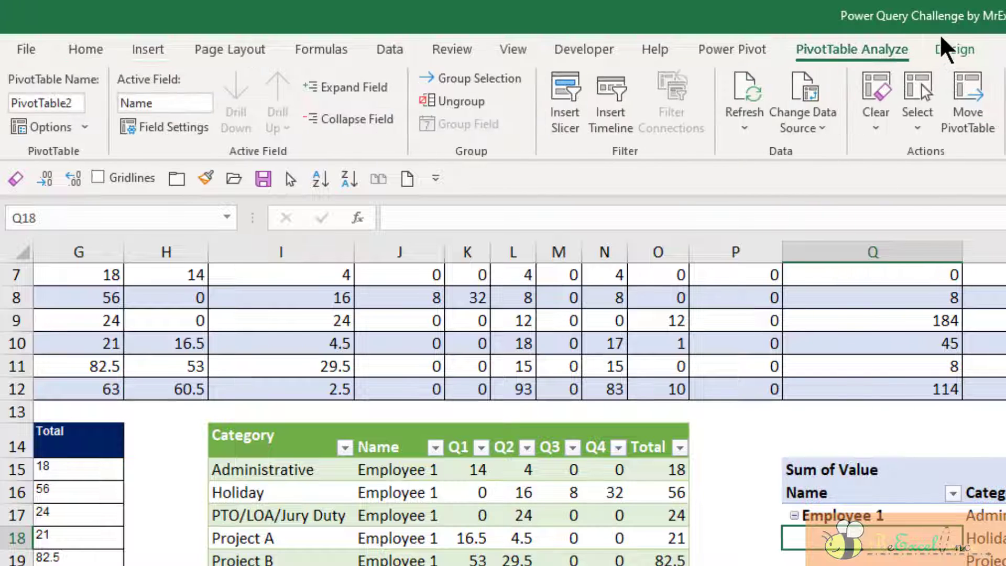
pyautogui.click(951, 47)
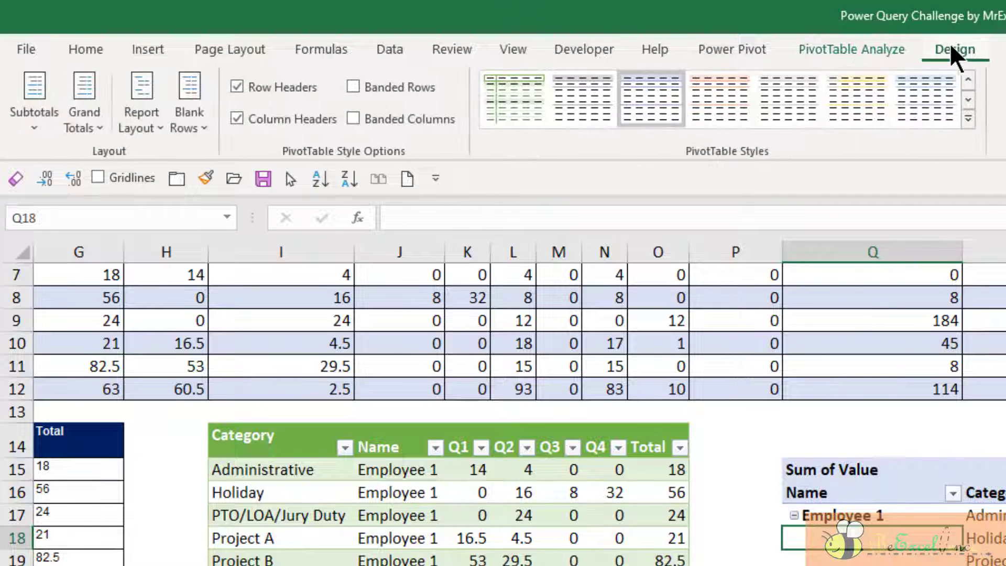
pyautogui.click(140, 127)
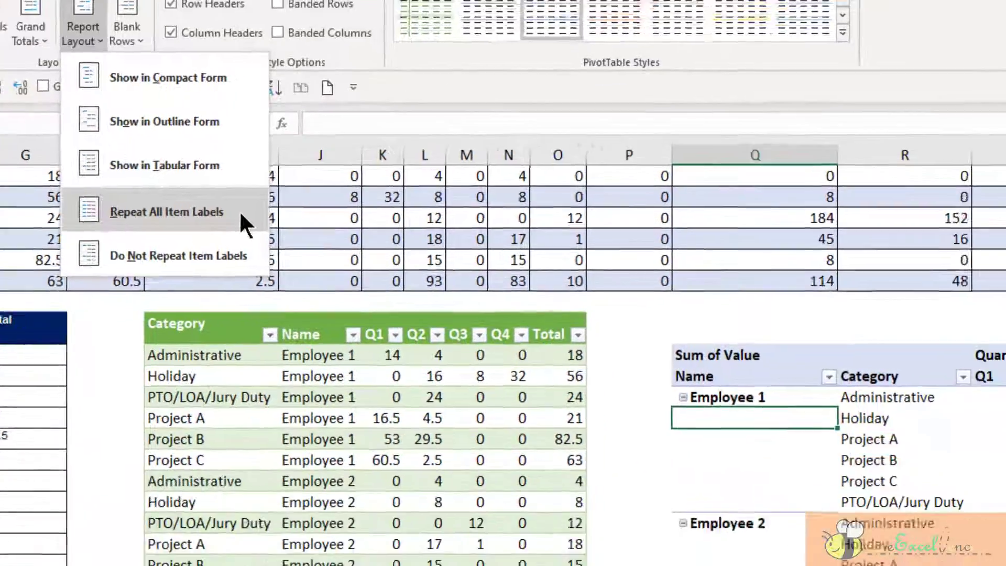
pyautogui.click(312, 313)
pyautogui.click(534, 249)
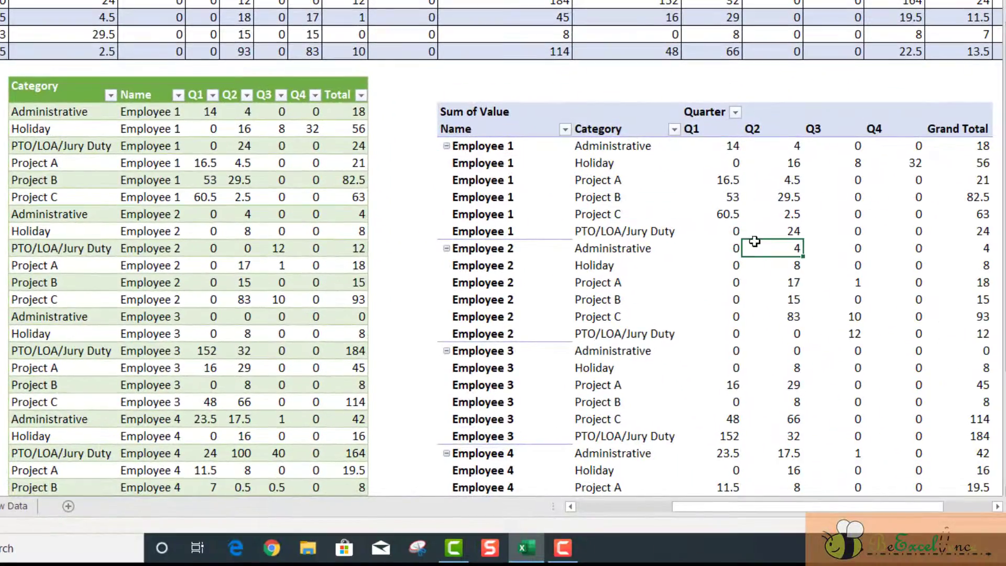
# Move the PTO/LOA/Jury Duty category between Holiday and Project A in the PivotTable.
pyautogui.click(650, 148)
pyautogui.click(652, 131)
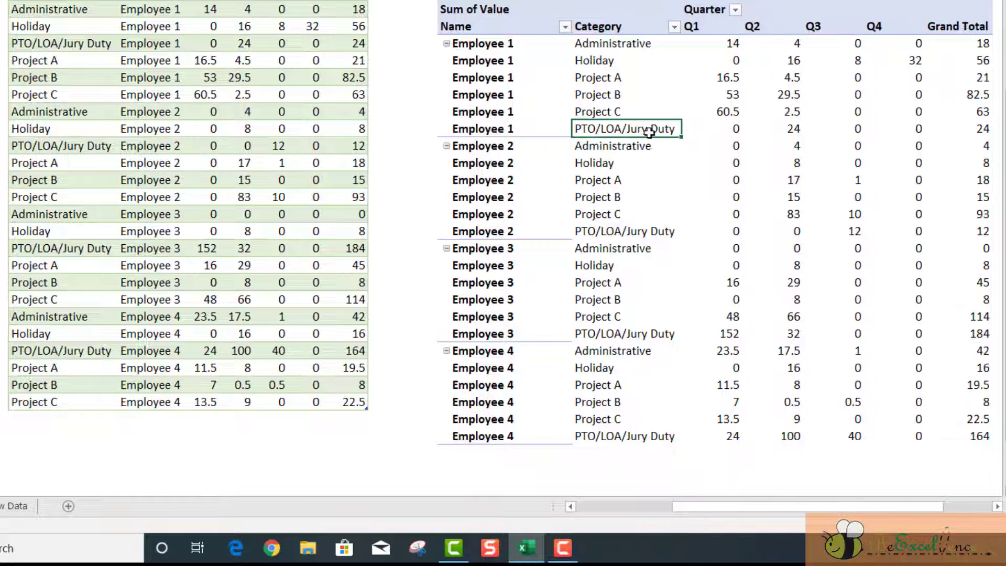
pyautogui.scroll(1, 649, 135)
pyautogui.scroll(1, 650, 135)
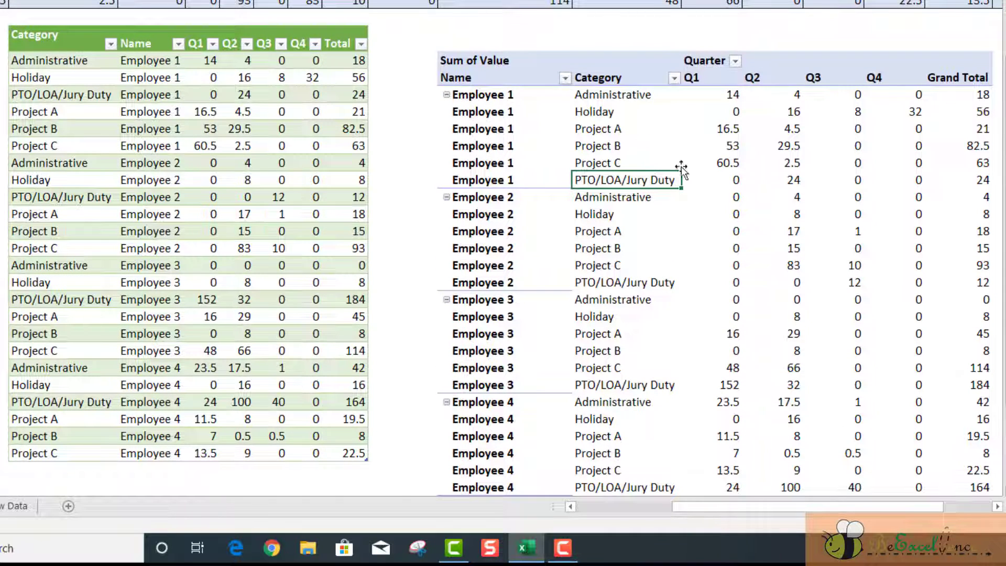
pyautogui.moveTo(683, 180); pyautogui.dragTo(689, 116)
pyautogui.click(731, 135)
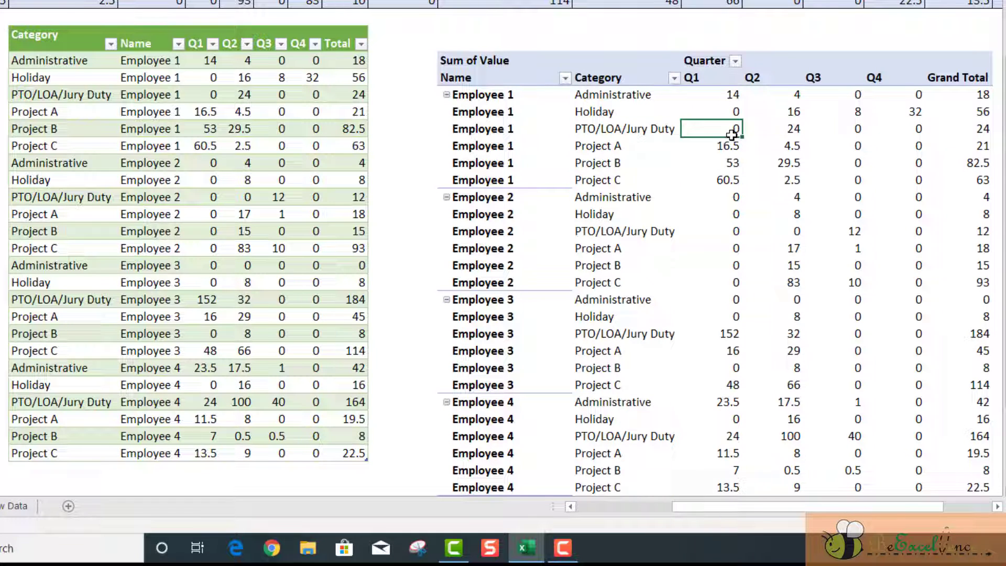
# Compare the PivotTable's employee, category and quarter rows with those of the green query output table.
pyautogui.click(652, 96)
pyautogui.moveTo(65, 77); pyautogui.dragTo(367, 453)
pyautogui.scroll(2, 741, 382)
pyautogui.scroll(-2, 746, 384)
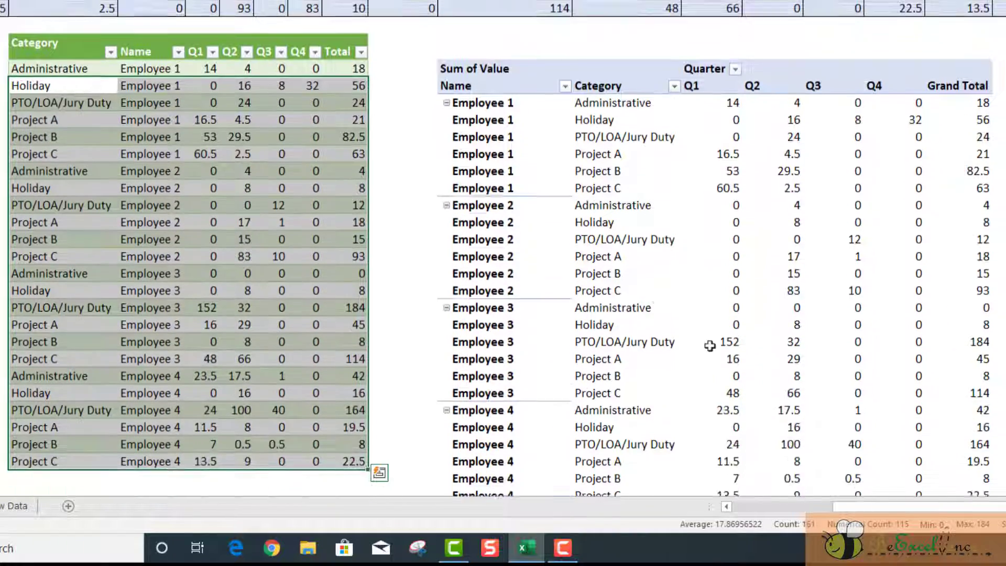
pyautogui.click(506, 131)
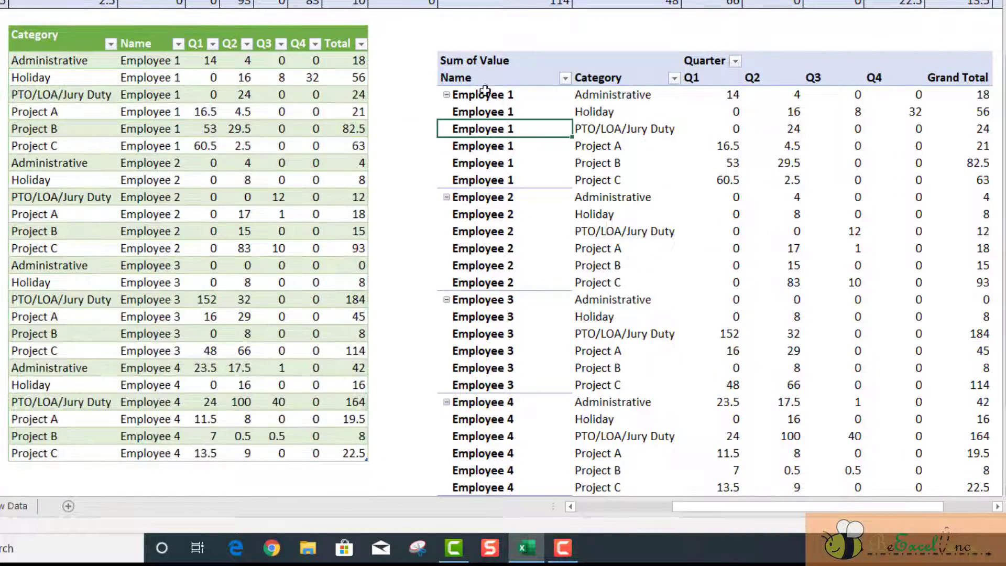
pyautogui.click(632, 96)
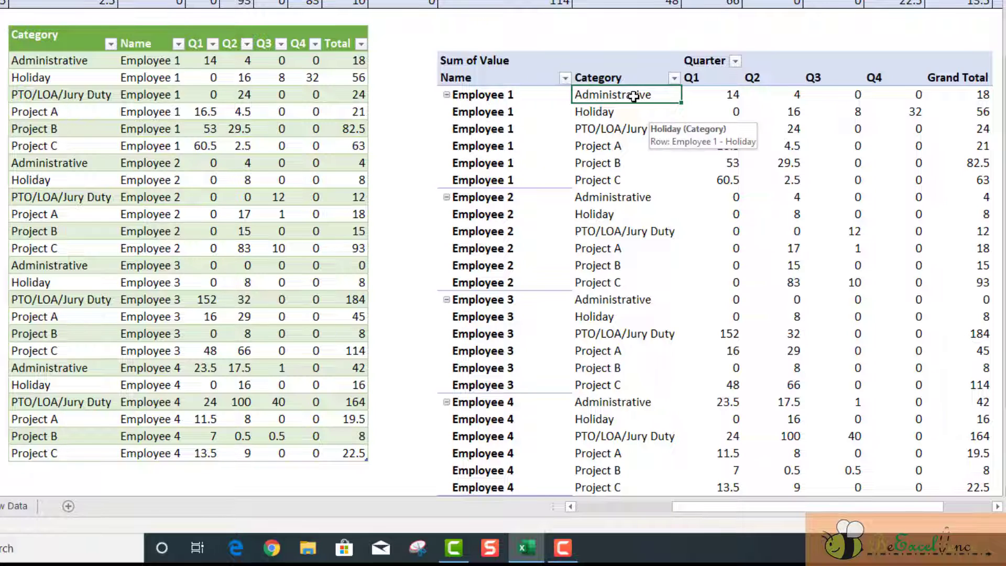
pyautogui.scroll(-1, 633, 96)
pyautogui.scroll(1, 633, 95)
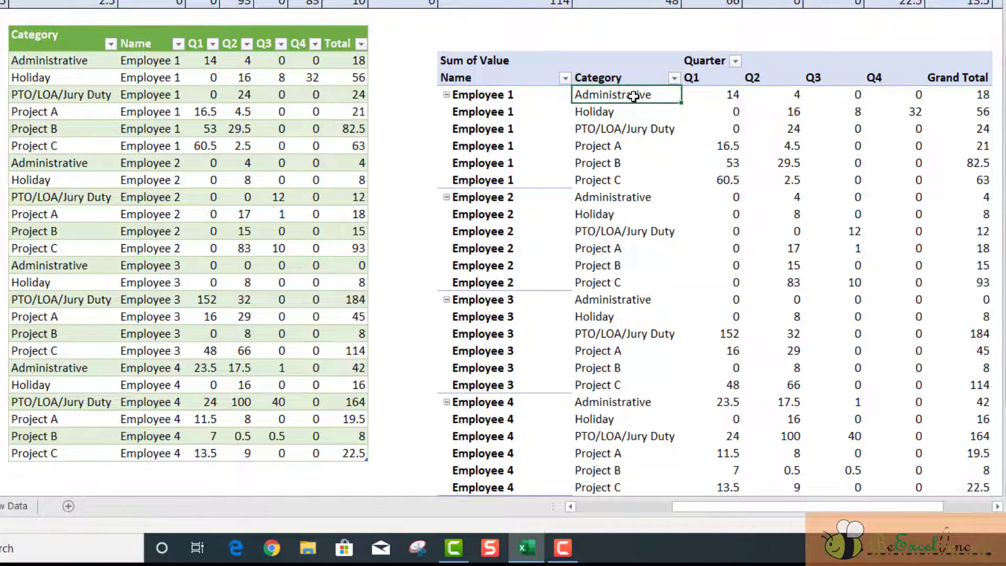
pyautogui.scroll(-1, 633, 96)
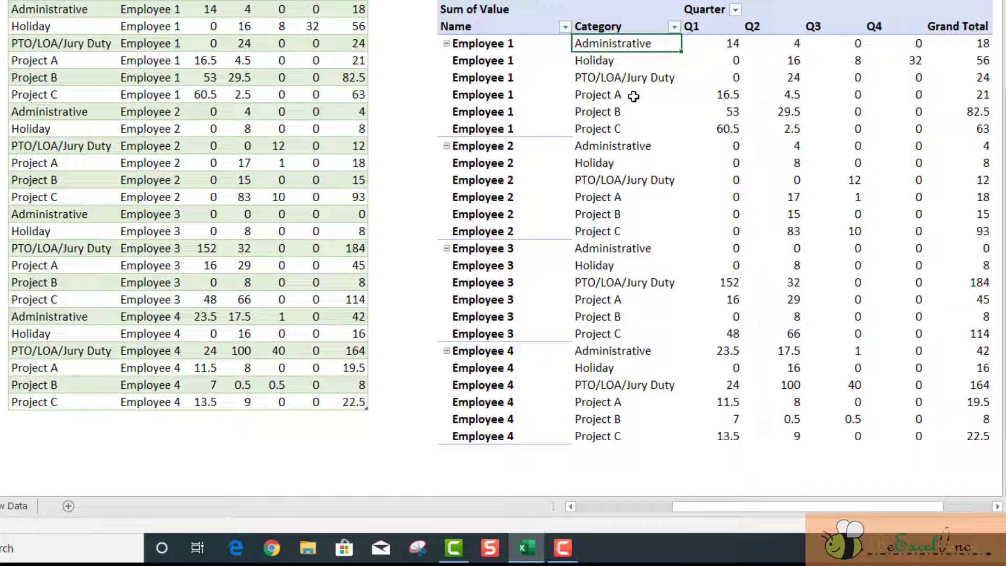
pyautogui.scroll(4, 633, 96)
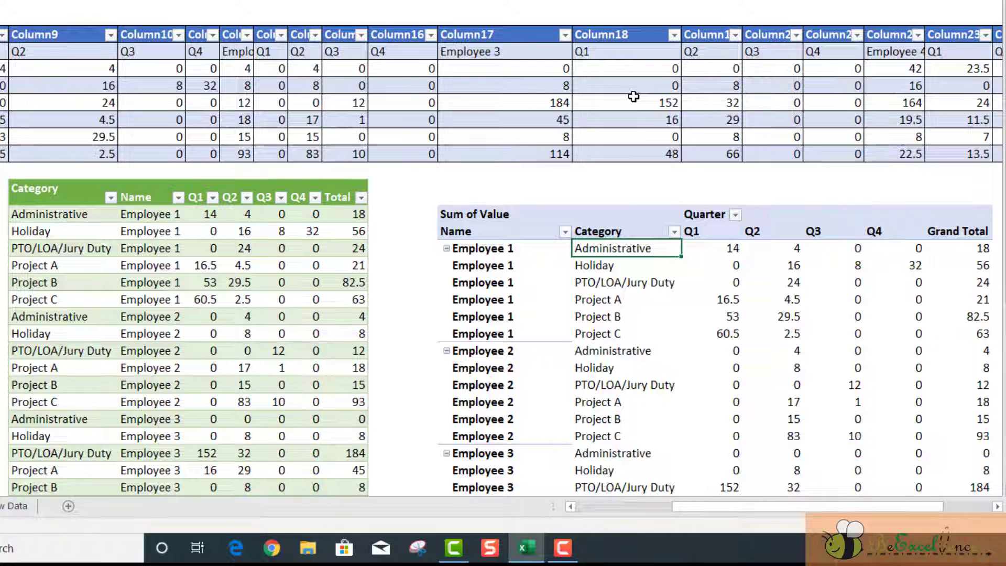
pyautogui.click(95, 212)
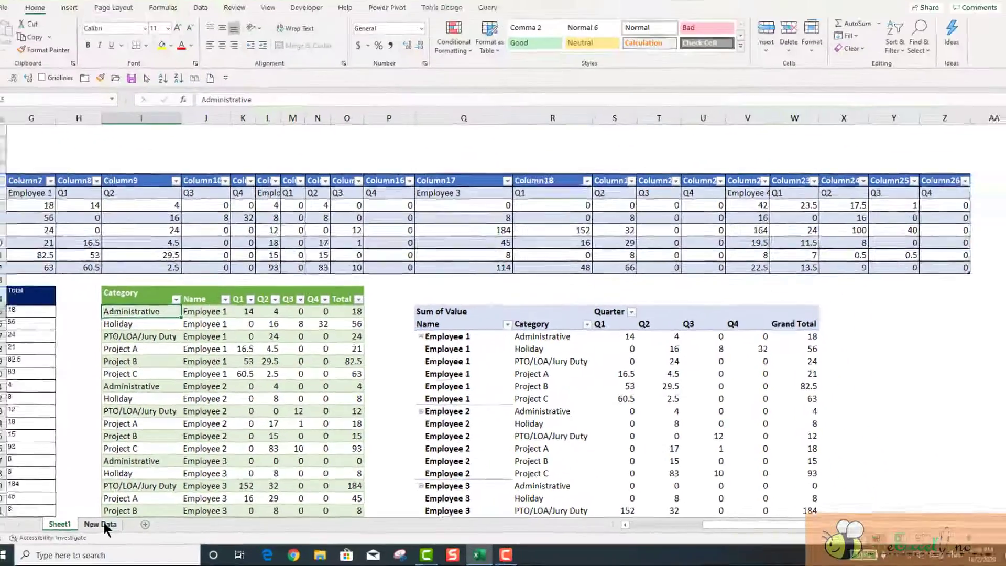
# Copy the Employee 5 and Employee 6 quarterly data block from the New Data sheet.
pyautogui.click(16, 506)
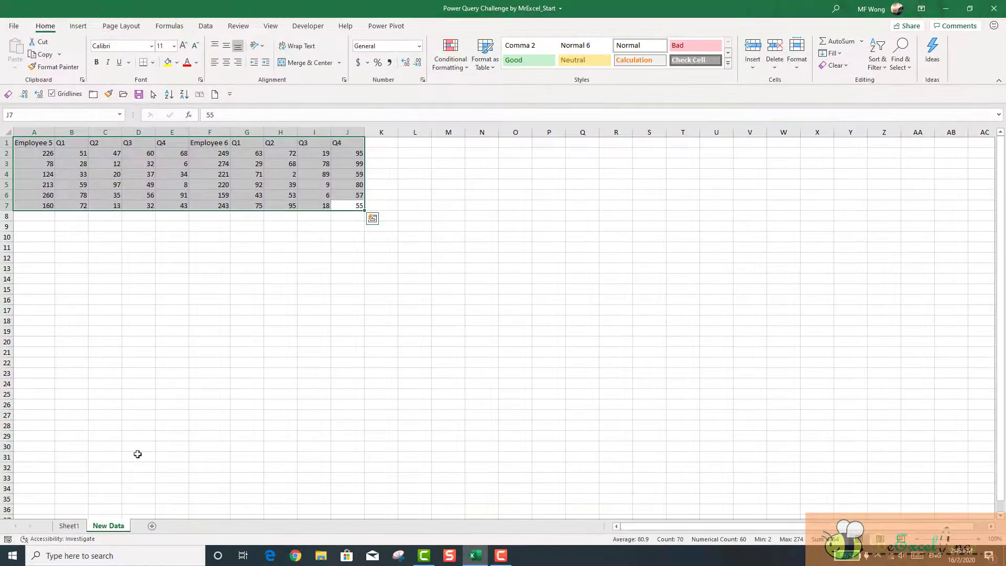
pyautogui.rightClick(245, 163)
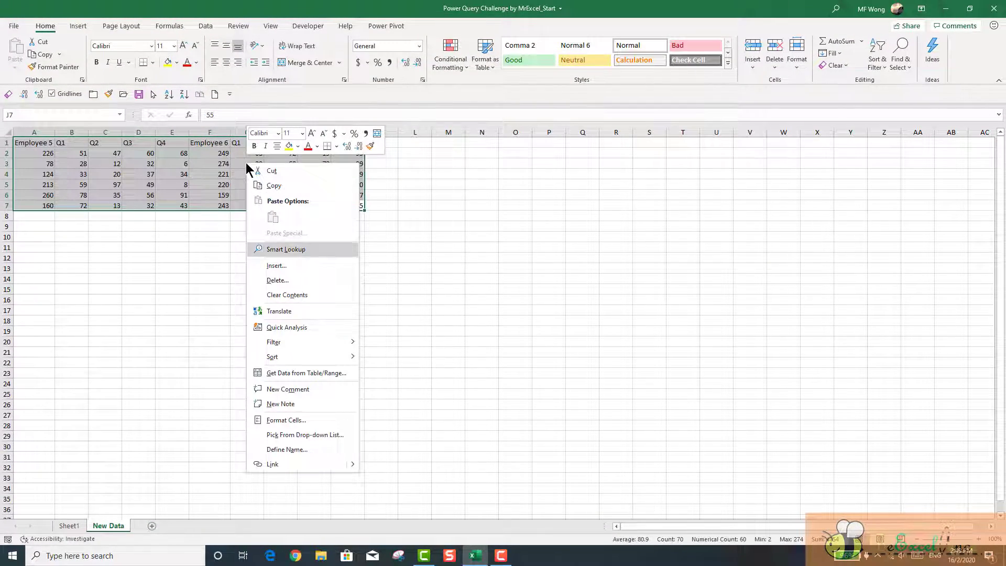
pyautogui.click(274, 186)
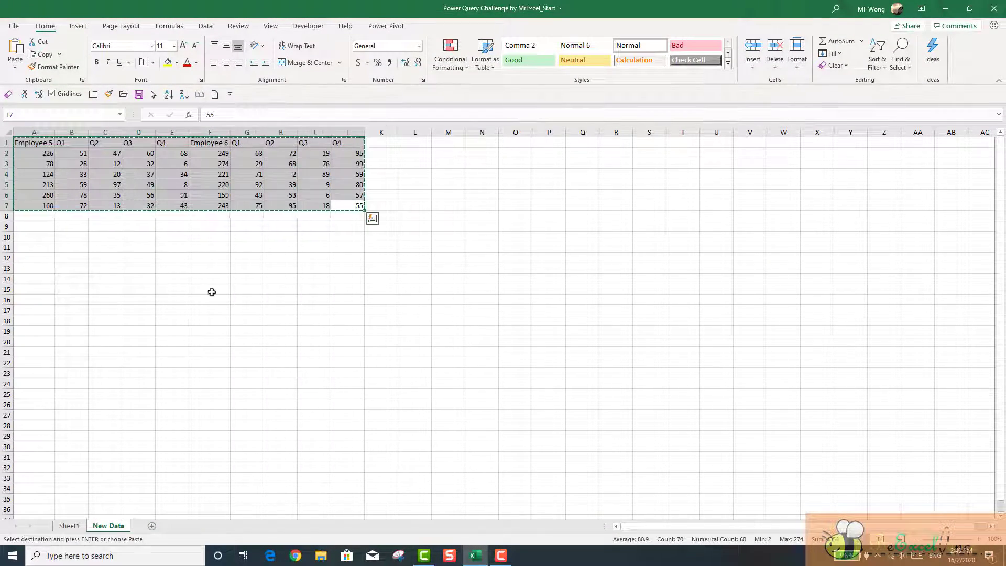
# Paste the copied employee data into Sheet1 at cell AA6, directly beside the source table's last column.
pyautogui.click(67, 524)
pyautogui.moveTo(733, 527); pyautogui.dragTo(814, 525)
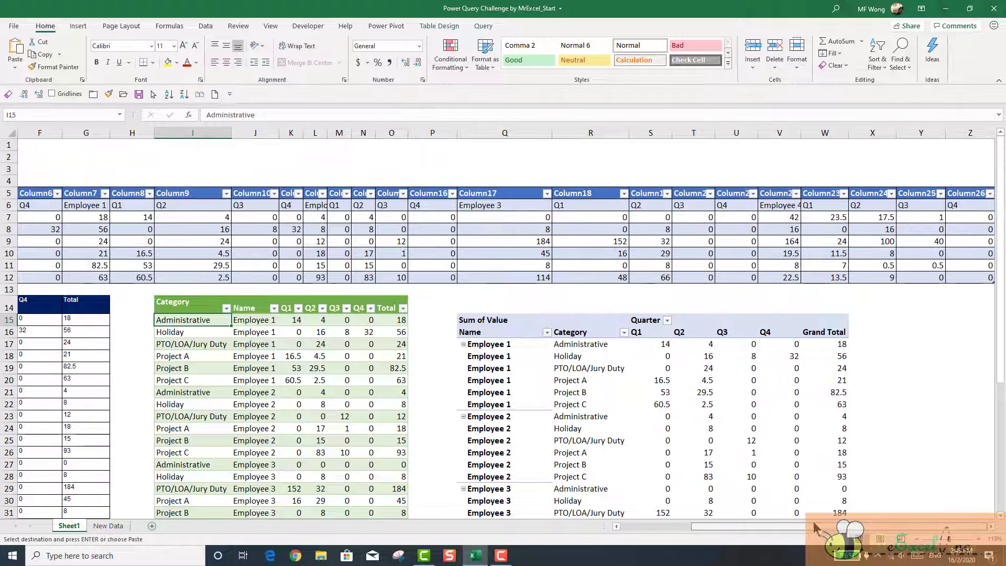
pyautogui.click(990, 526)
pyautogui.click(746, 208)
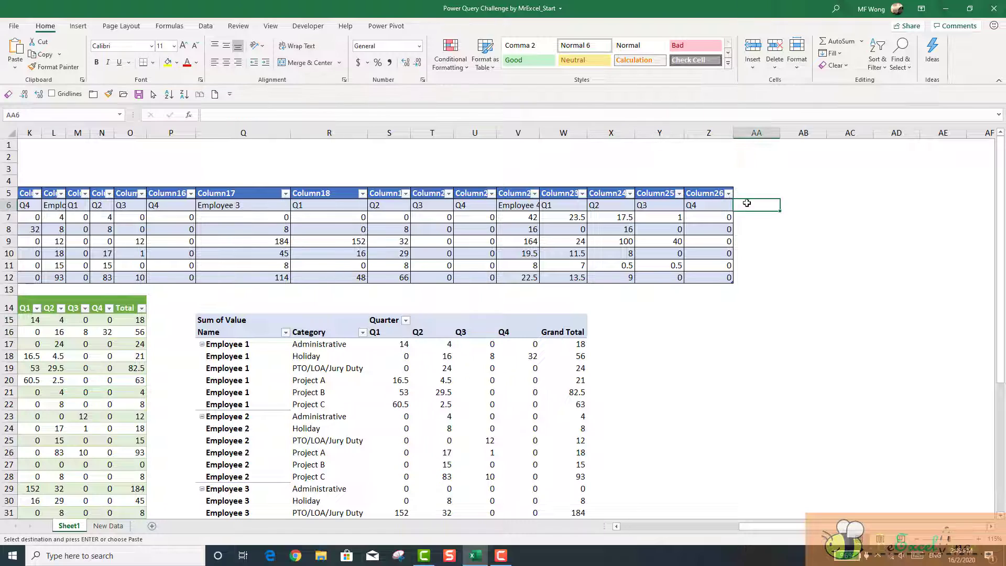
pyautogui.rightClick(747, 209)
pyautogui.click(784, 254)
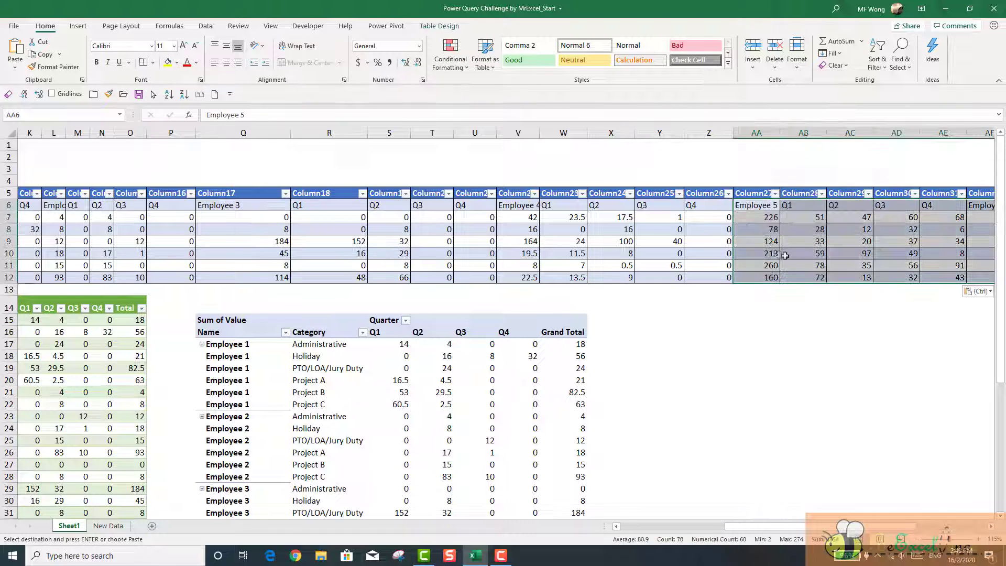
pyautogui.click(757, 252)
pyautogui.moveTo(815, 529); pyautogui.dragTo(747, 545)
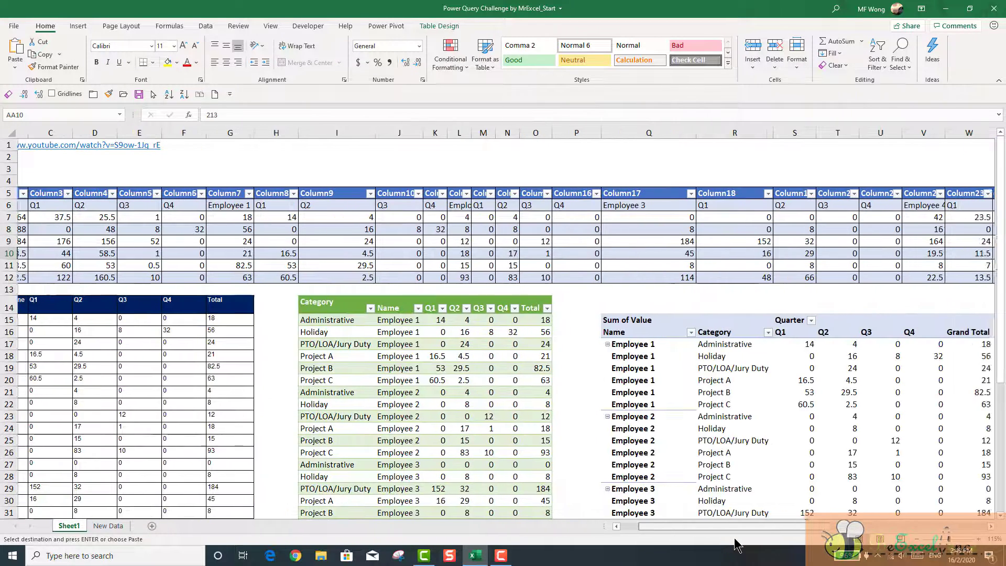
# Refresh all data connections so the green query table and the PivotTable include the added Employee 5 and Employee 6 data.
pyautogui.click(492, 404)
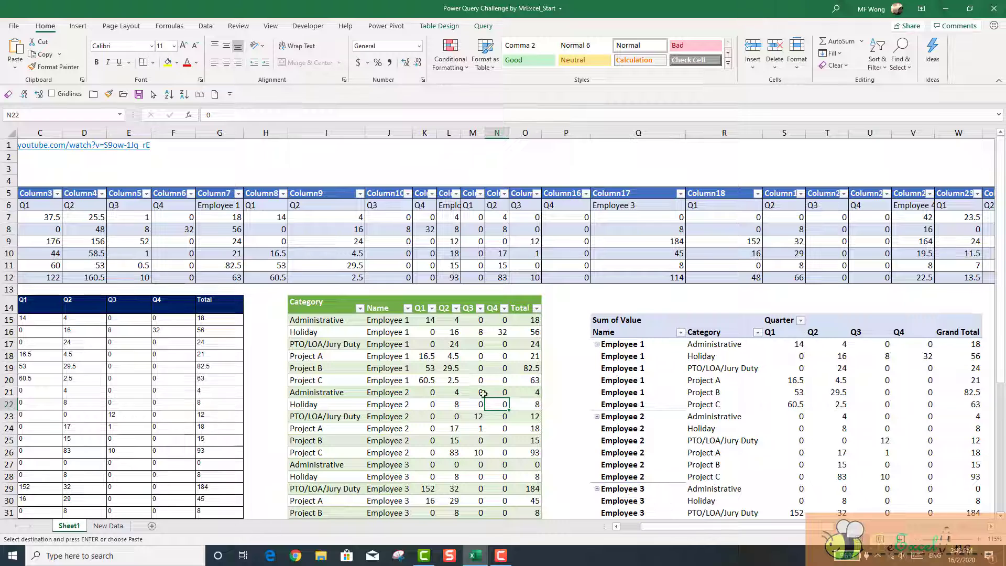
pyautogui.click(205, 26)
pyautogui.click(198, 47)
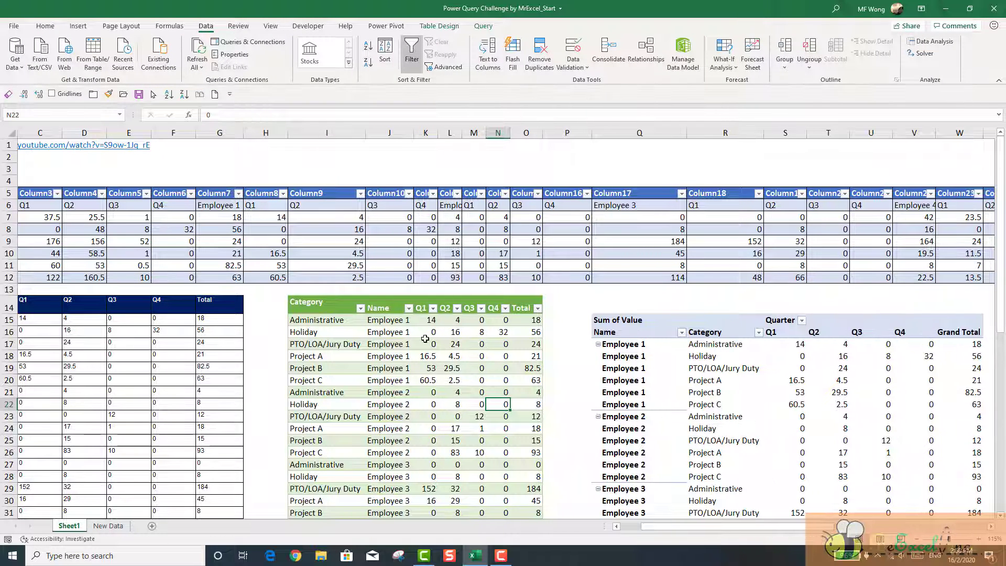
# Check the Employee 5 and Employee 6 rows in both the green query table and the PivotTable.
pyautogui.scroll(-8, 425, 338)
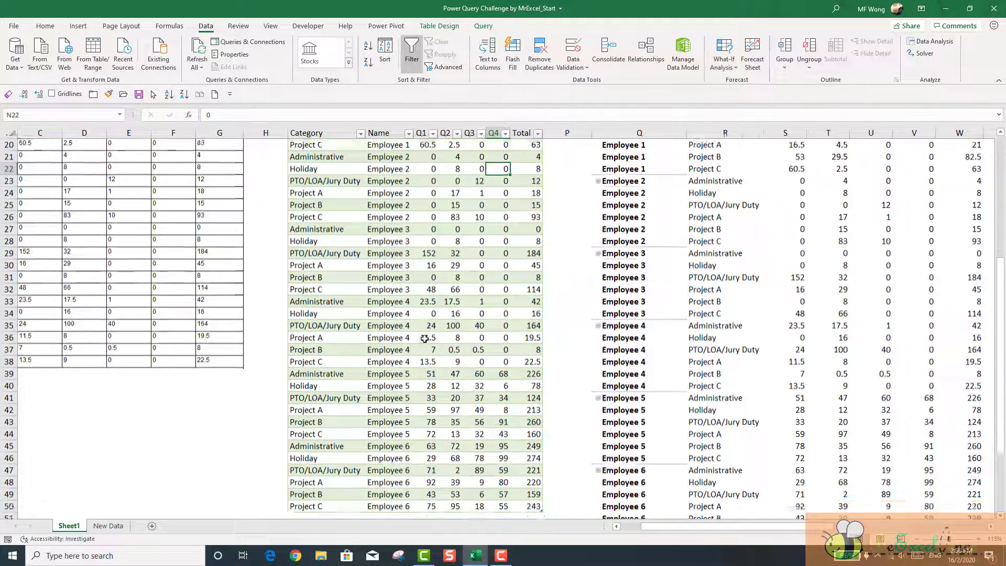
pyautogui.moveTo(410, 338); pyautogui.dragTo(408, 446)
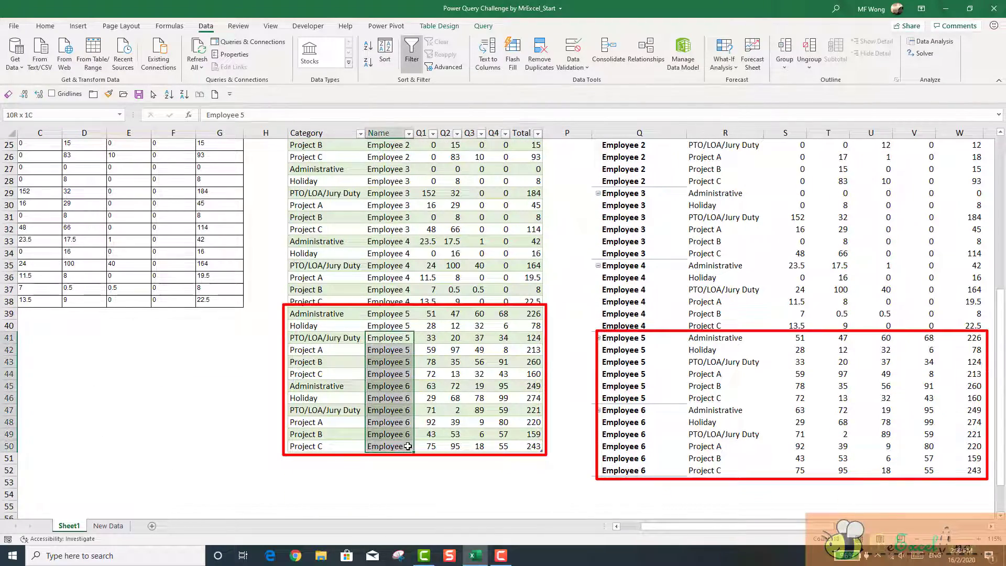
pyautogui.moveTo(646, 336); pyautogui.dragTo(662, 468)
pyautogui.scroll(8, 662, 468)
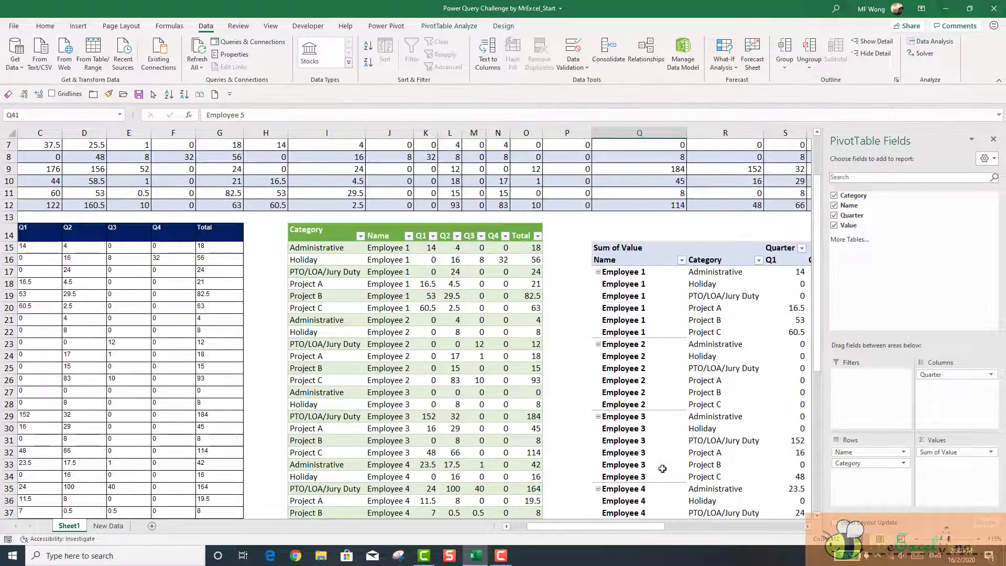
pyautogui.click(578, 398)
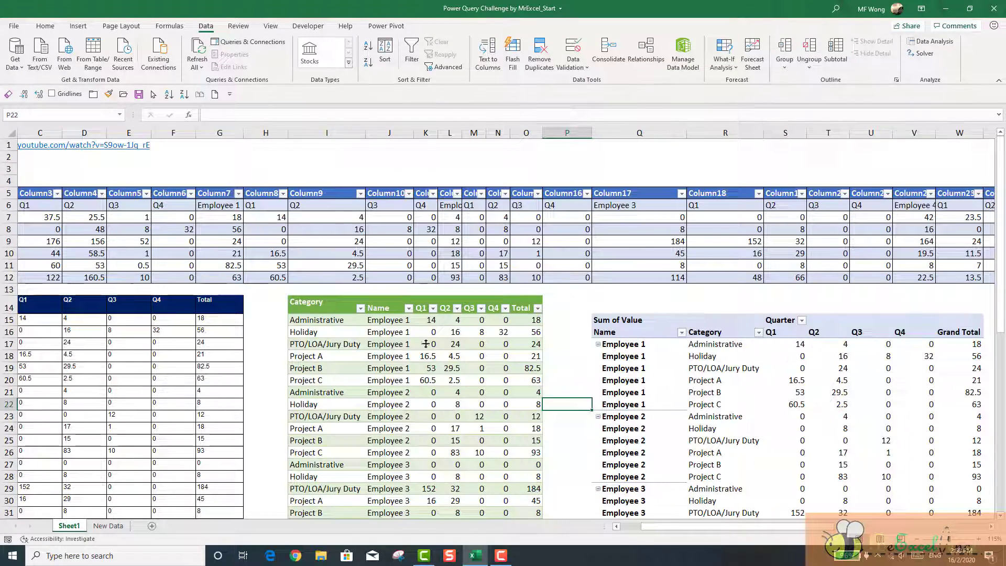
# Hide row 5, which holds the source table's generic Column headers.
pyautogui.click(8, 193)
pyautogui.rightClick(8, 192)
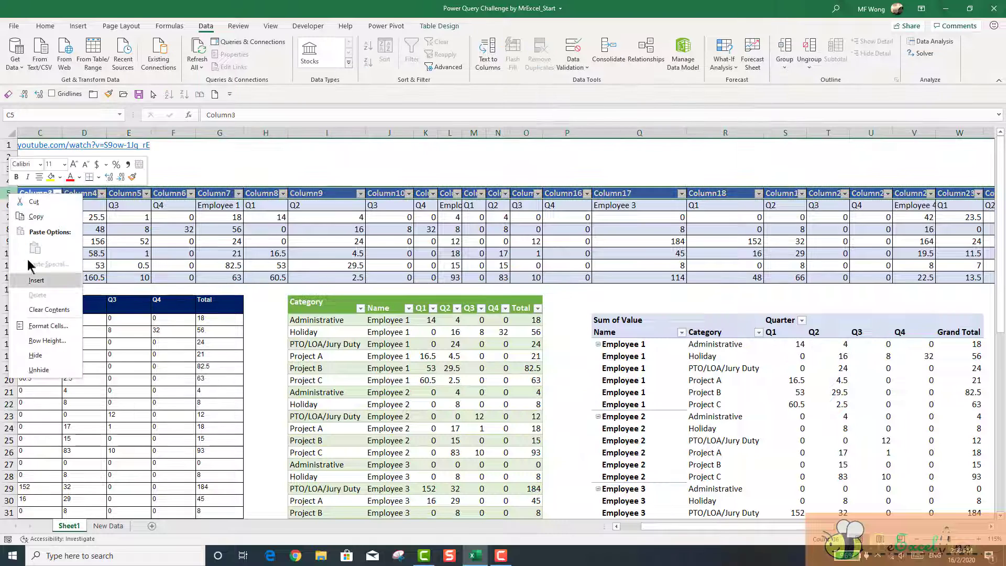
pyautogui.click(51, 355)
pyautogui.click(283, 341)
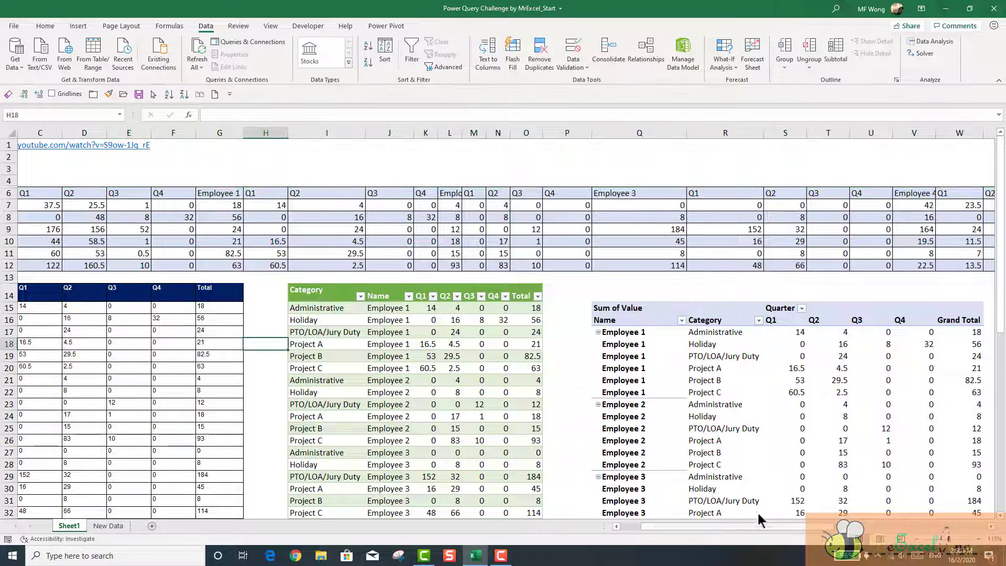
# Review the source table, desired layout, green query table and PivotTable side by side, with the PivotTable field list closed.
pyautogui.moveTo(785, 531); pyautogui.dragTo(740, 523)
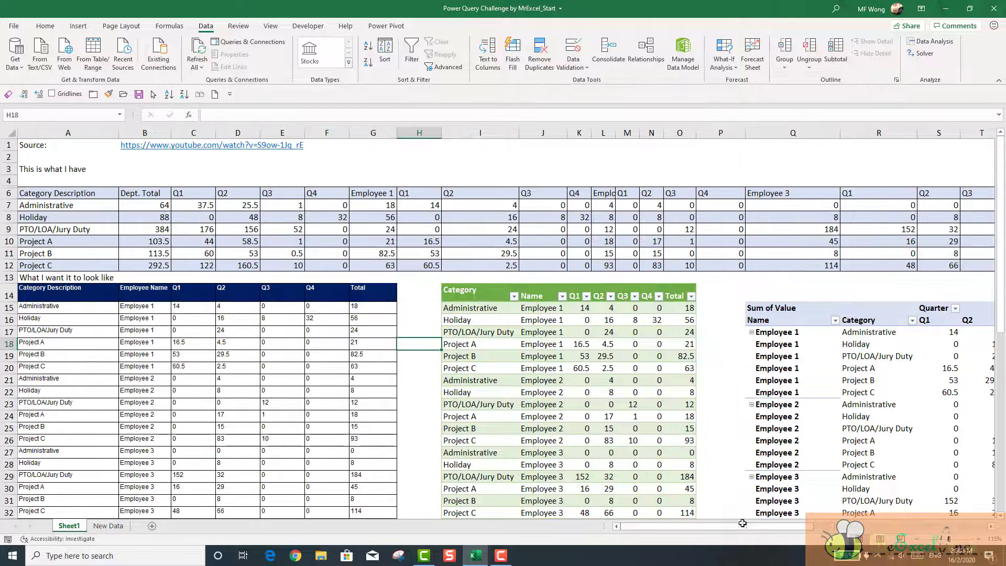
pyautogui.click(551, 347)
pyautogui.click(849, 356)
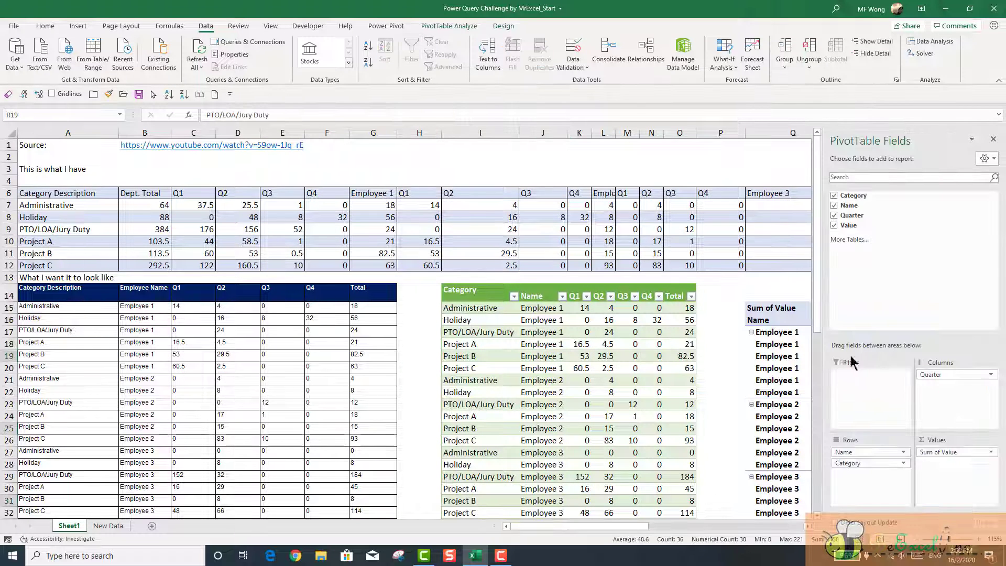
pyautogui.click(787, 347)
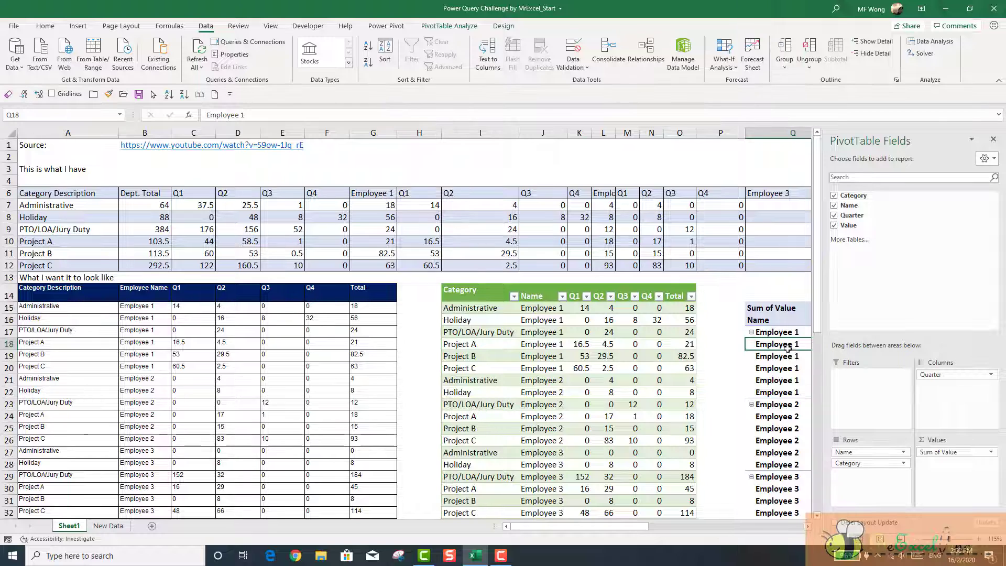
pyautogui.click(993, 140)
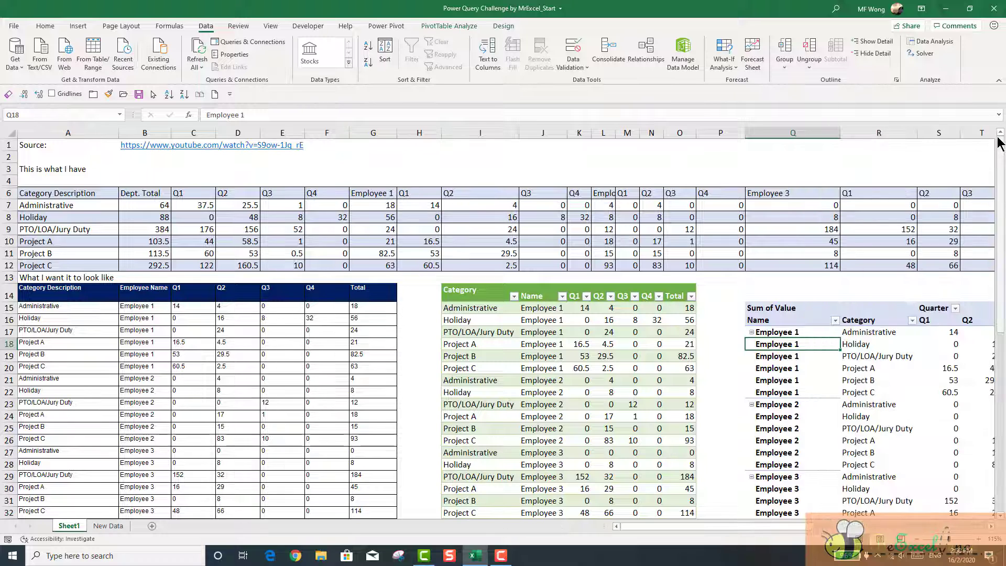